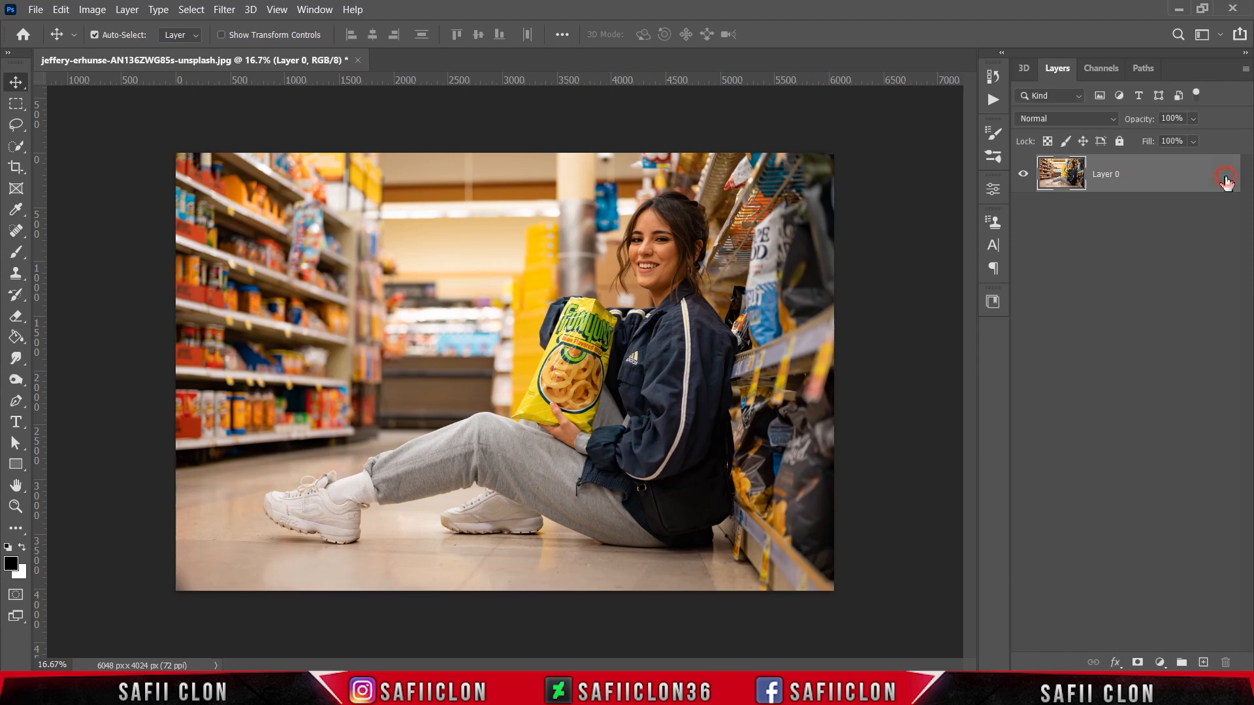
- Duplicate Layer 0 and rename the copy EDIT
{"action": "right_click", "coordinate": [1149, 175]}
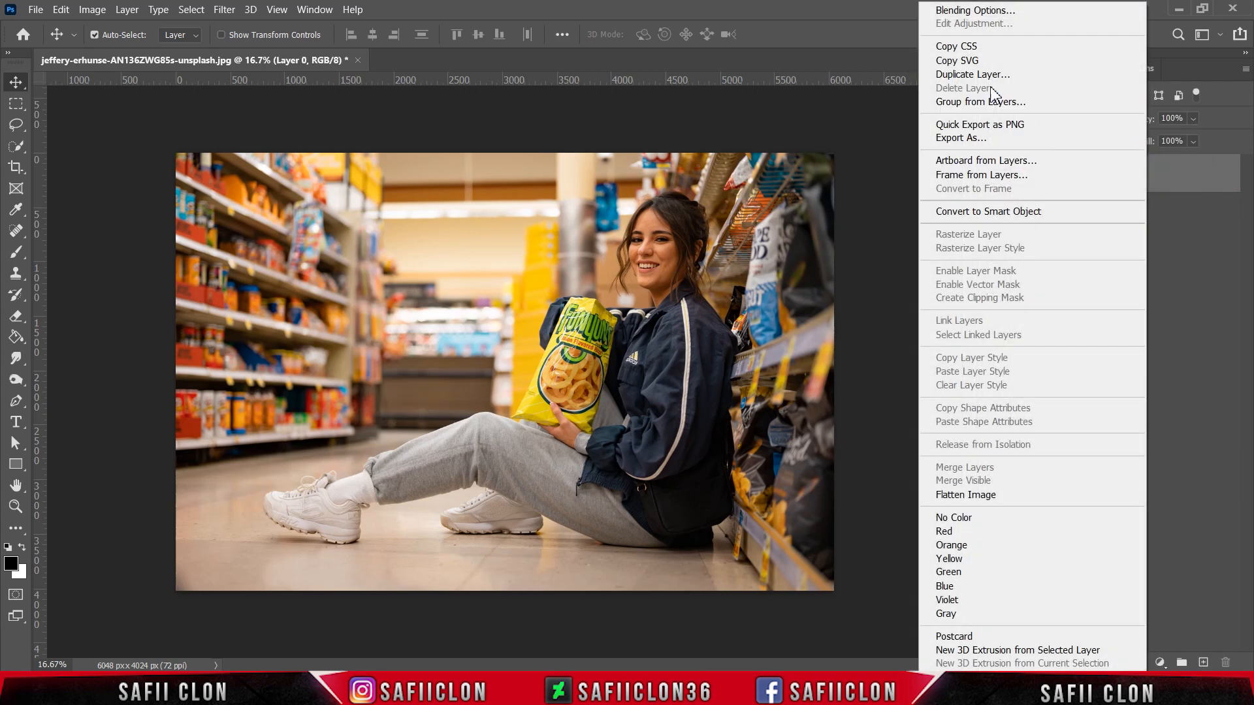
{"action": "left_click", "coordinate": [967, 74]}
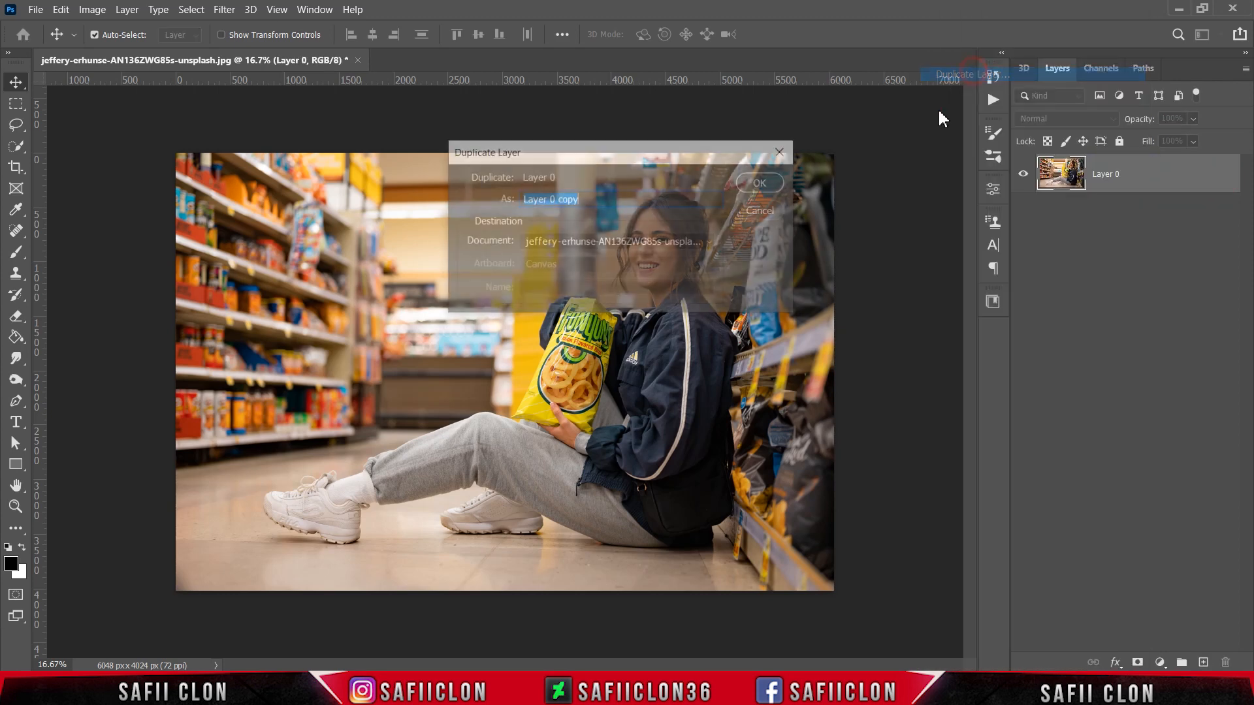
{"action": "left_click", "coordinate": [754, 184]}
{"action": "double_click", "coordinate": [1119, 173]}
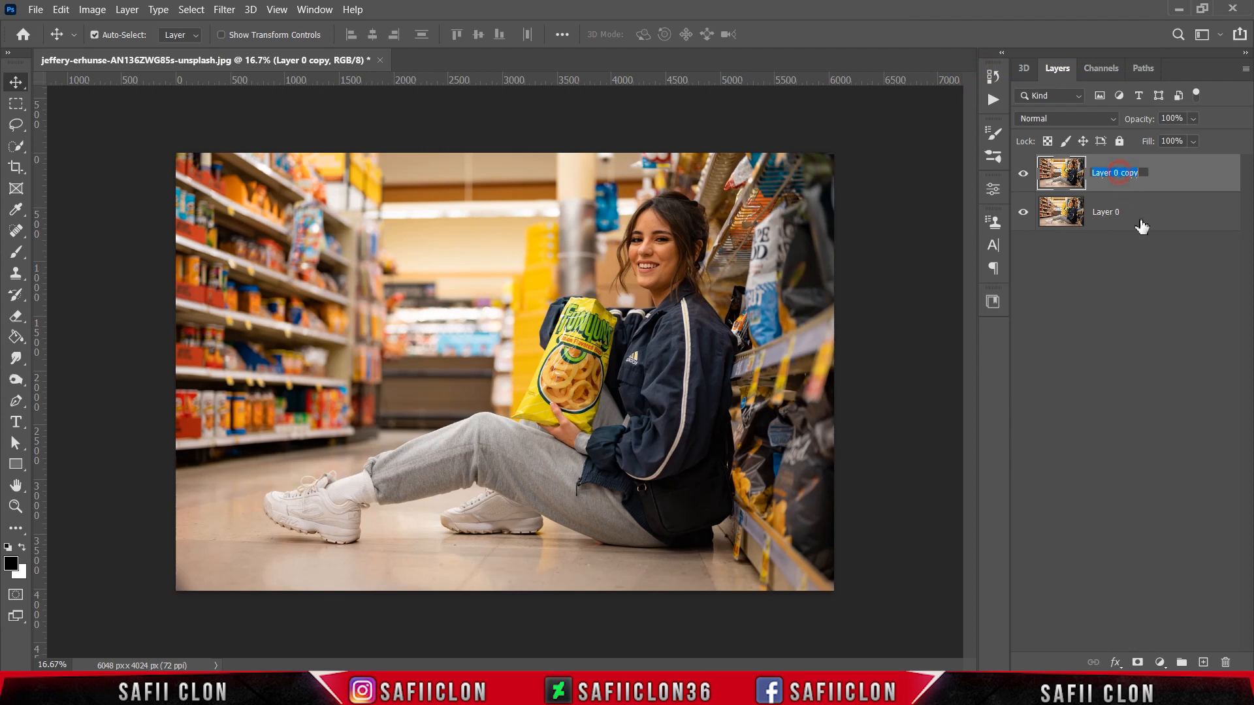
{"action": "type", "text": "EDIT"}
{"action": "left_click", "coordinate": [1188, 183]}
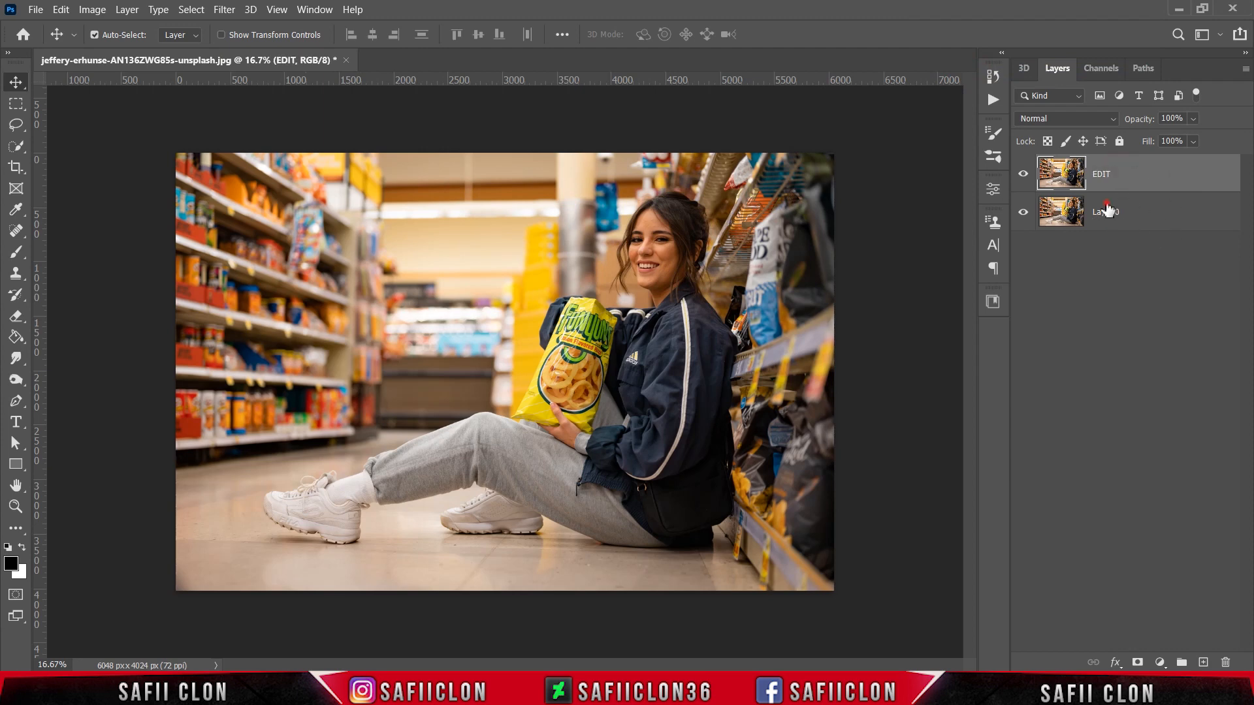
- Rename the lower layer, Layer 0, as ORIGINAL
{"action": "left_click", "coordinate": [1105, 216]}
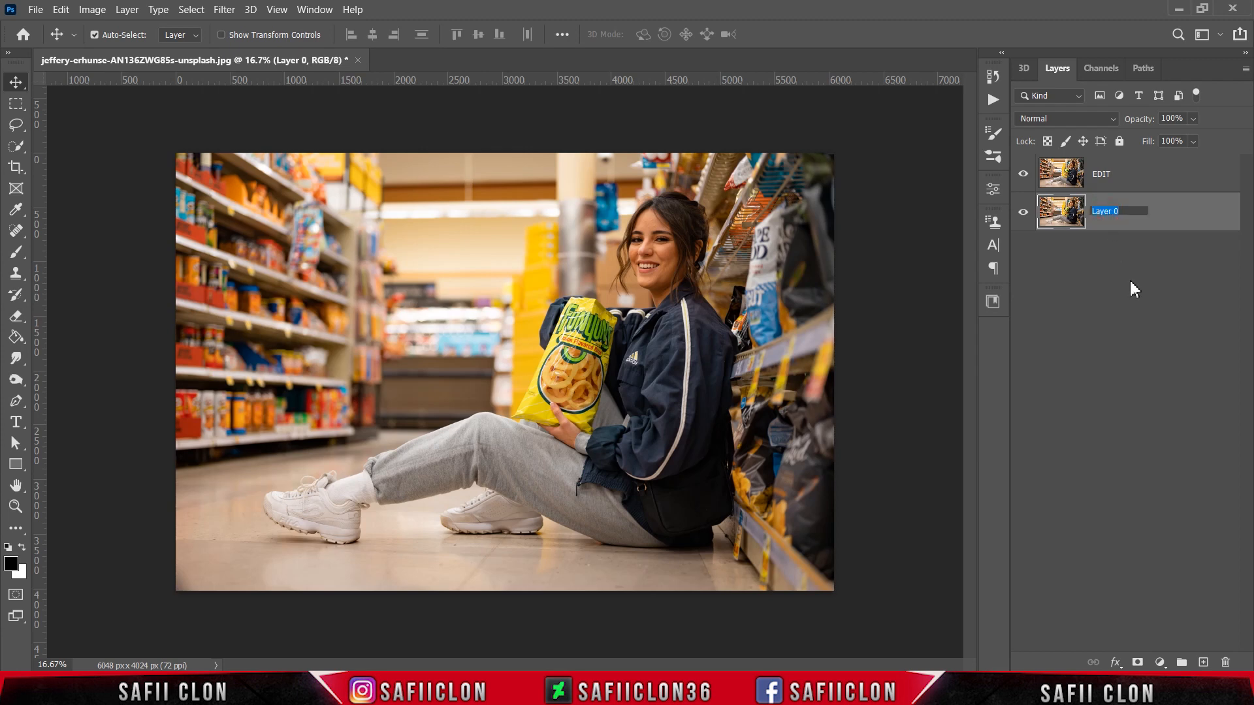
{"action": "type", "text": "ORIGINAL"}
{"action": "left_click", "coordinate": [1158, 222]}
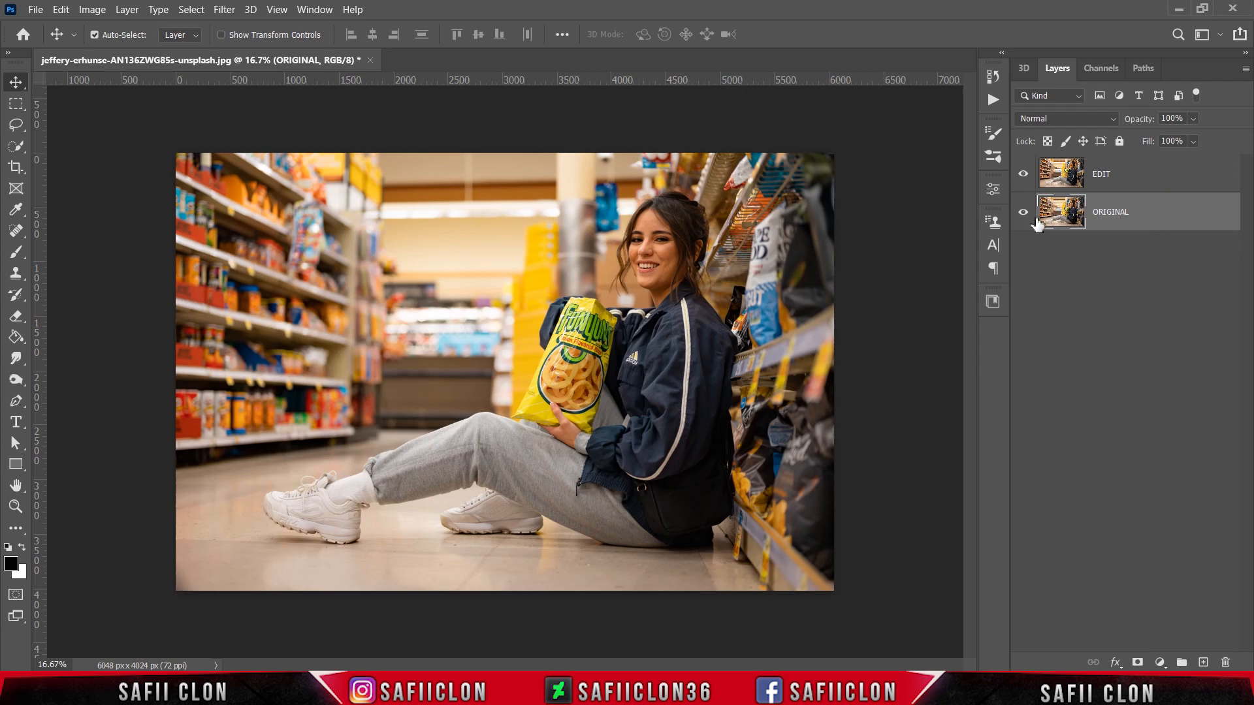
- Convert the EDIT layer to a smart object
{"action": "left_click", "coordinate": [1122, 176]}
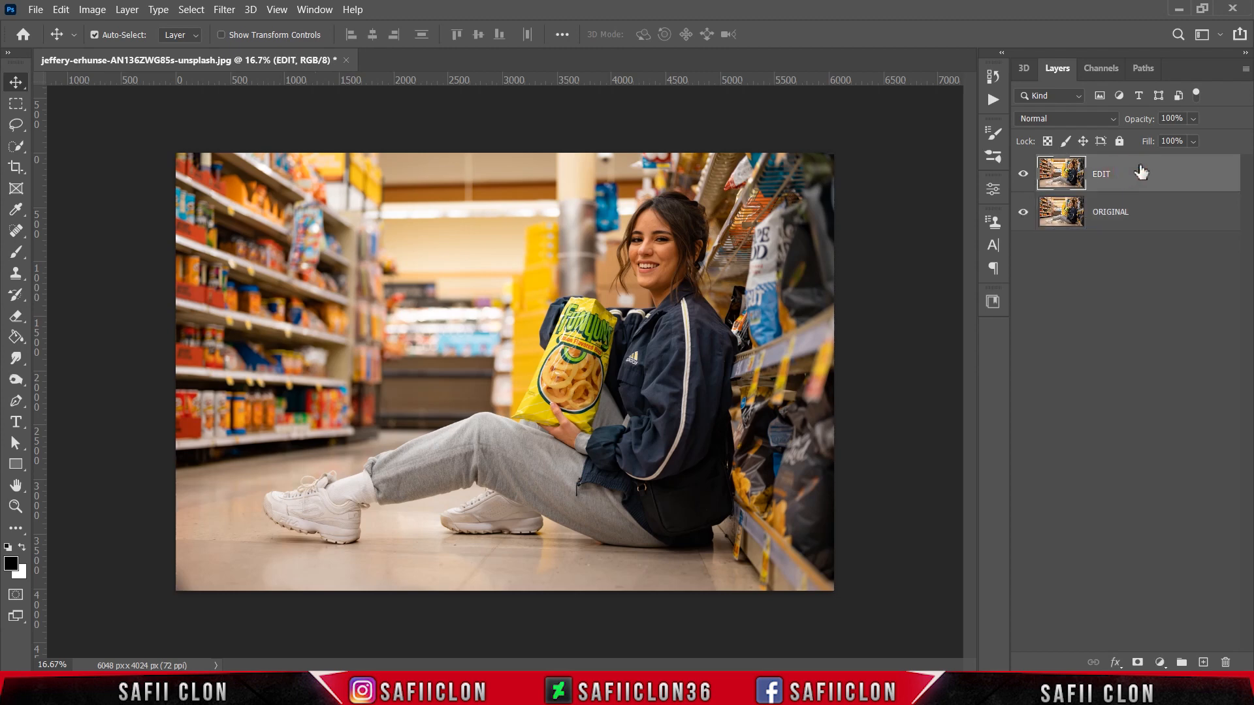
{"action": "right_click", "coordinate": [1141, 171]}
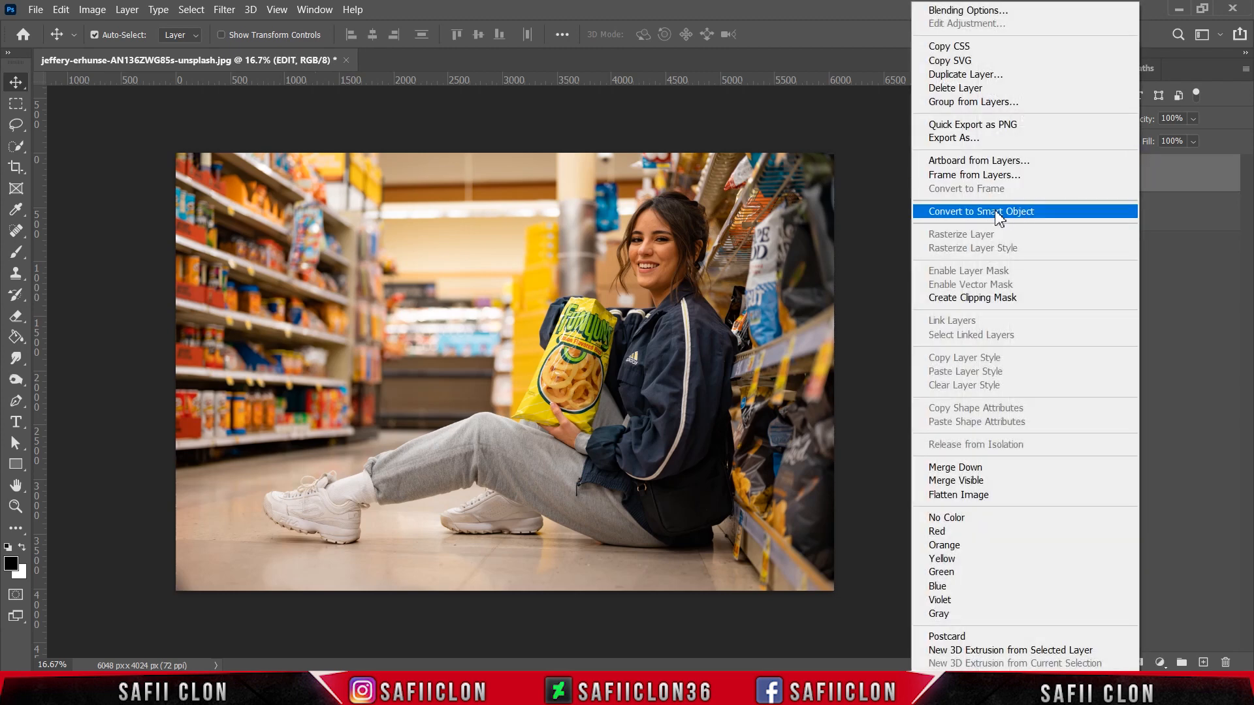
{"action": "left_click", "coordinate": [950, 212]}
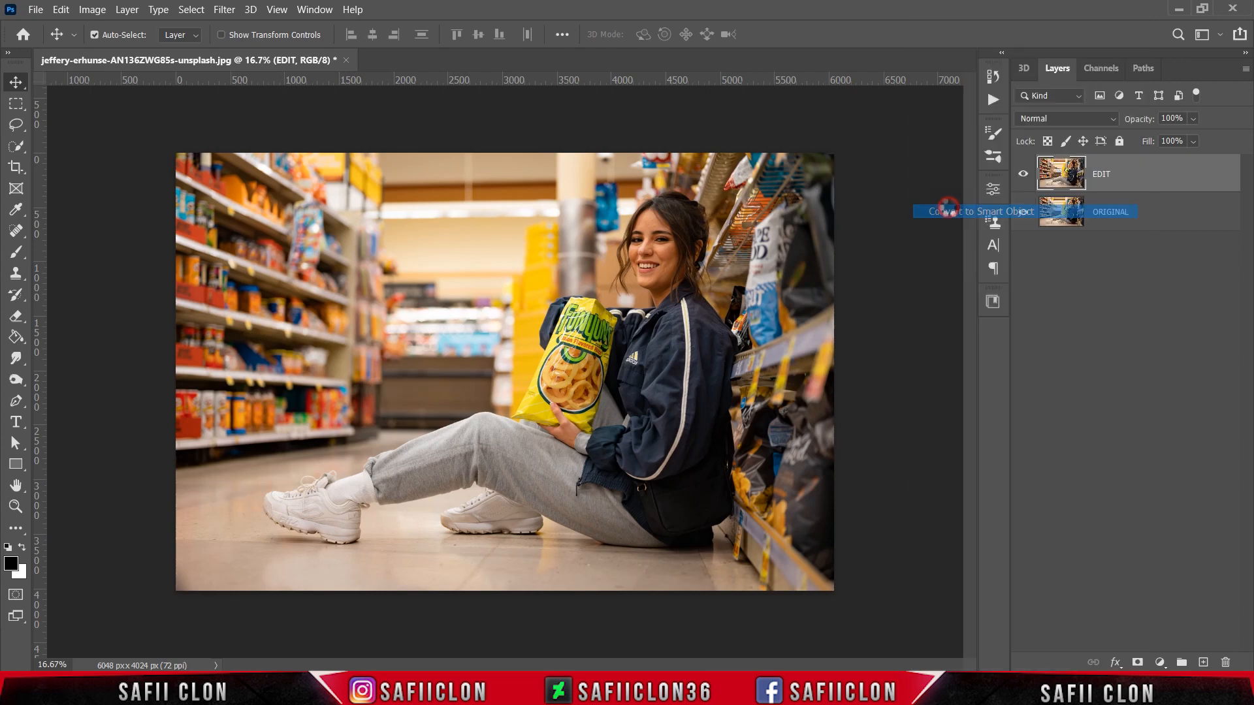
{"action": "key", "text": "ctrl+plus"}
{"action": "key", "text": "ctrl+plus"}
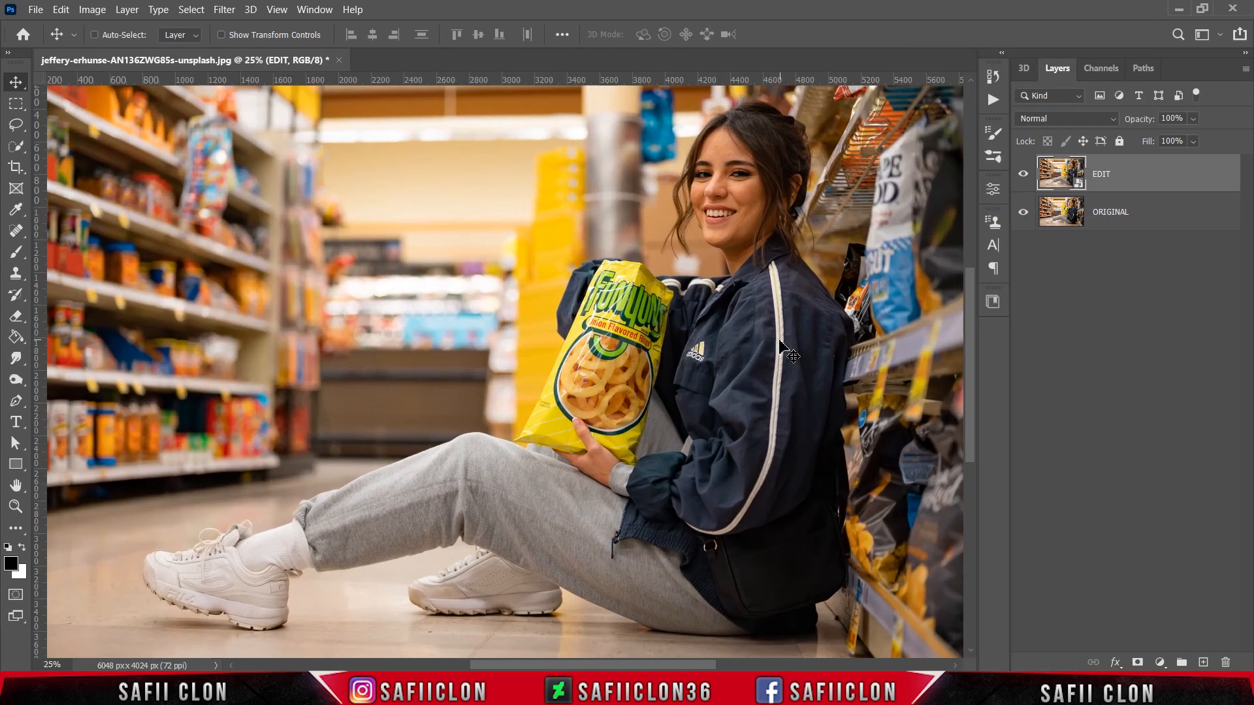
{"action": "key", "text": "ctrl+minus"}
{"action": "key", "text": "ctrl+minus"}
{"action": "key", "text": "ctrl+minus"}
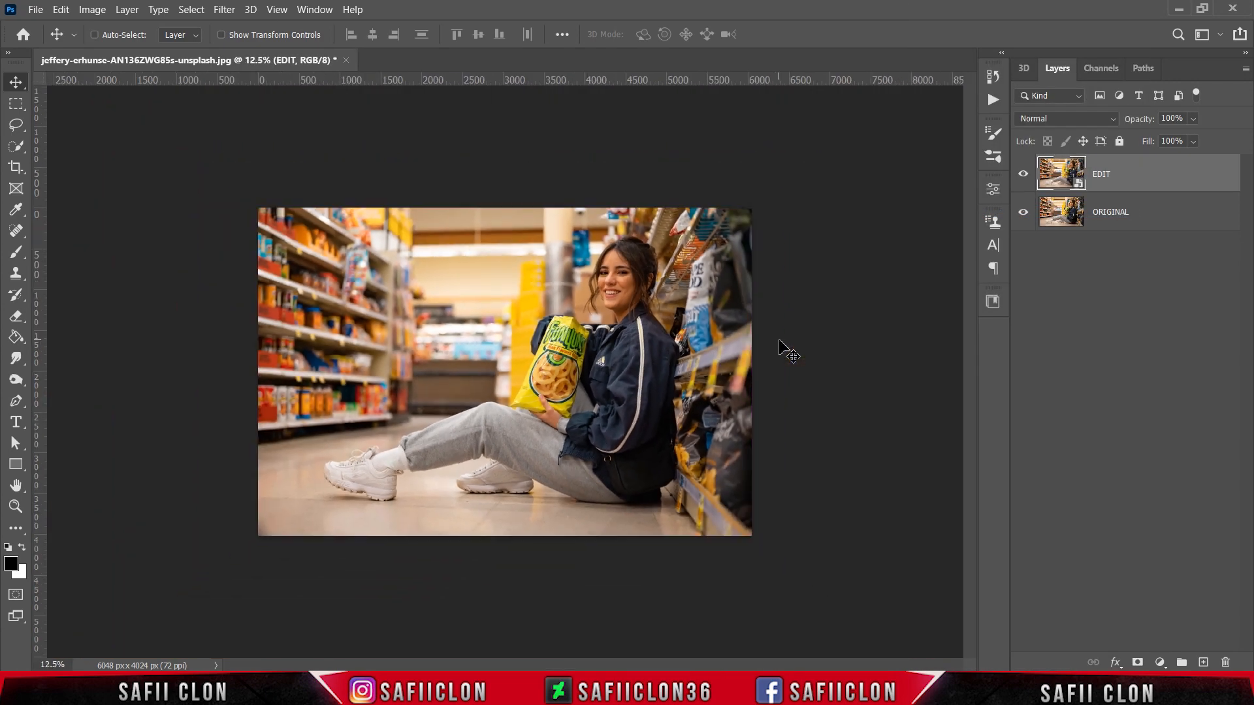
{"action": "key", "text": "ctrl+plus"}
{"action": "key", "text": "ctrl+plus"}
{"action": "key", "text": "ctrl+minus"}
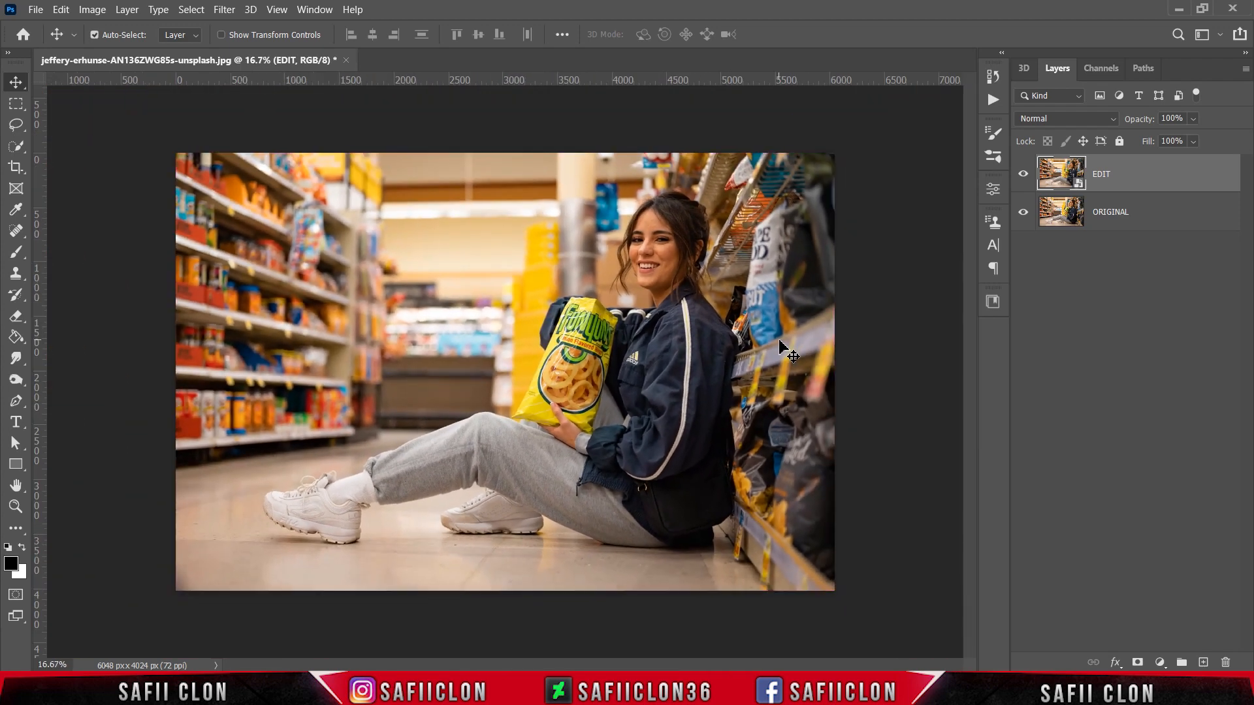
- Open the Camera Raw Filter on the EDIT layer and set Temperature to +11 and Tint to -7
{"action": "left_click", "coordinate": [224, 9]}
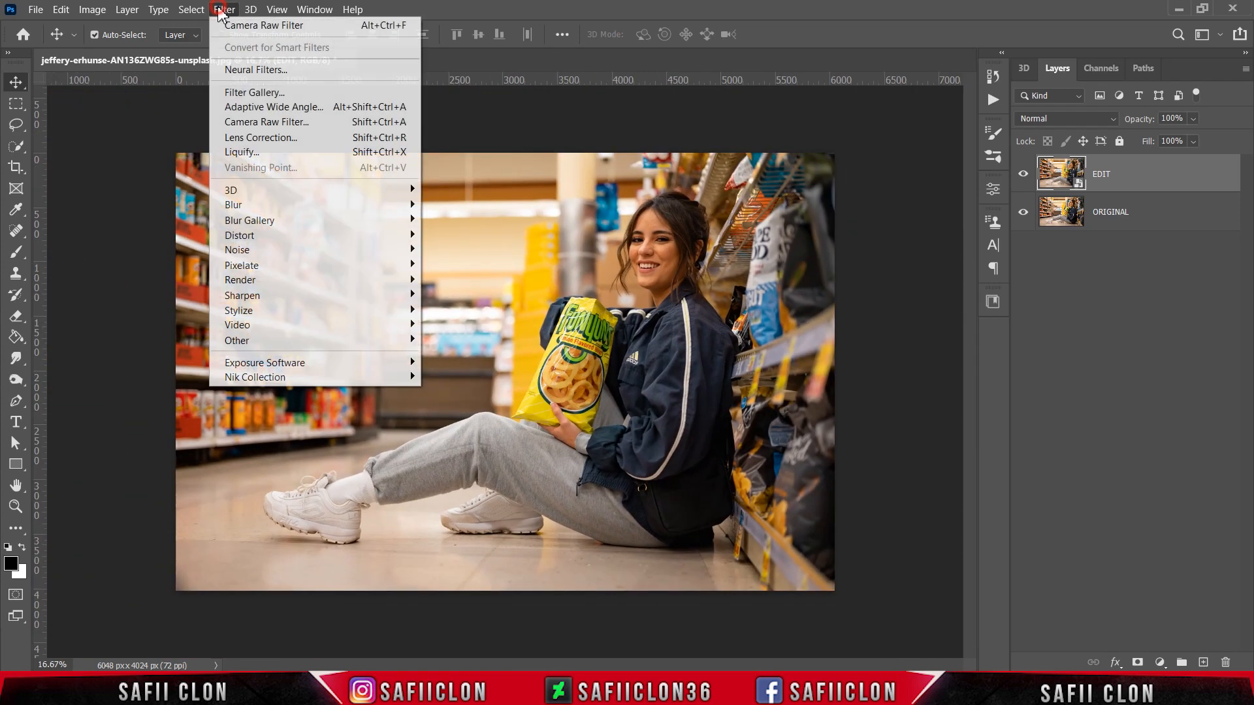
{"action": "left_click", "coordinate": [252, 122]}
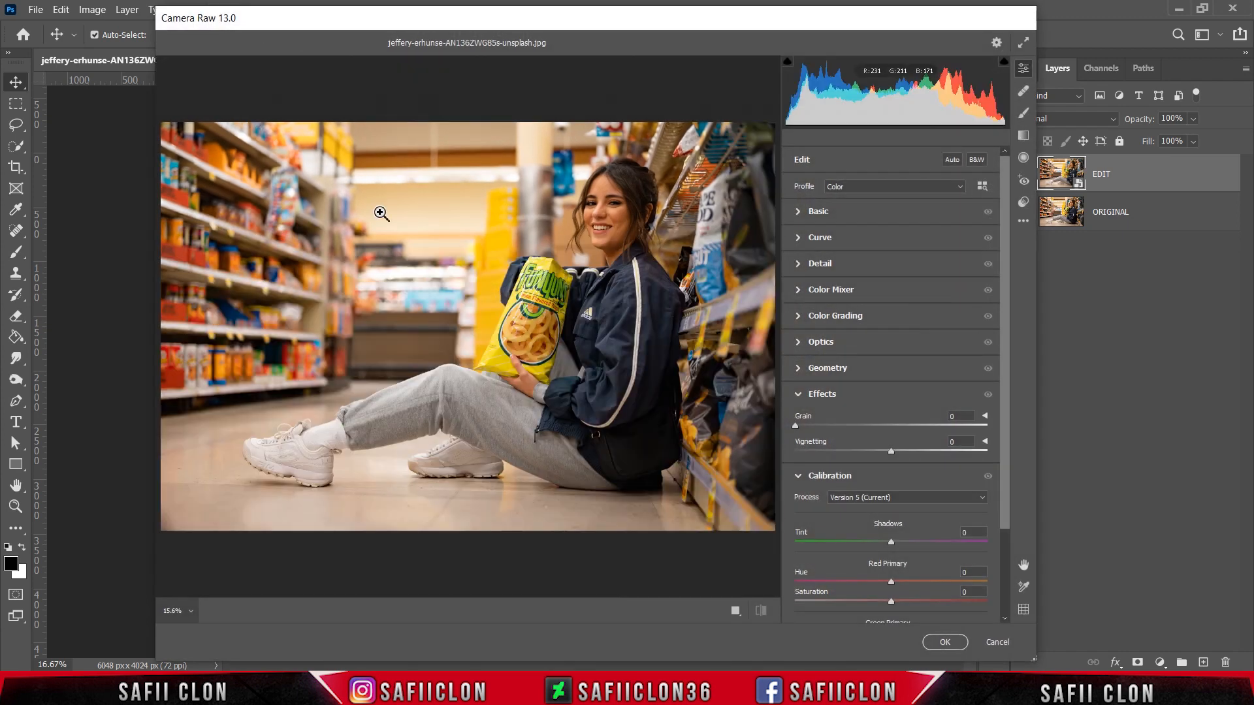
{"action": "left_click", "coordinate": [822, 213]}
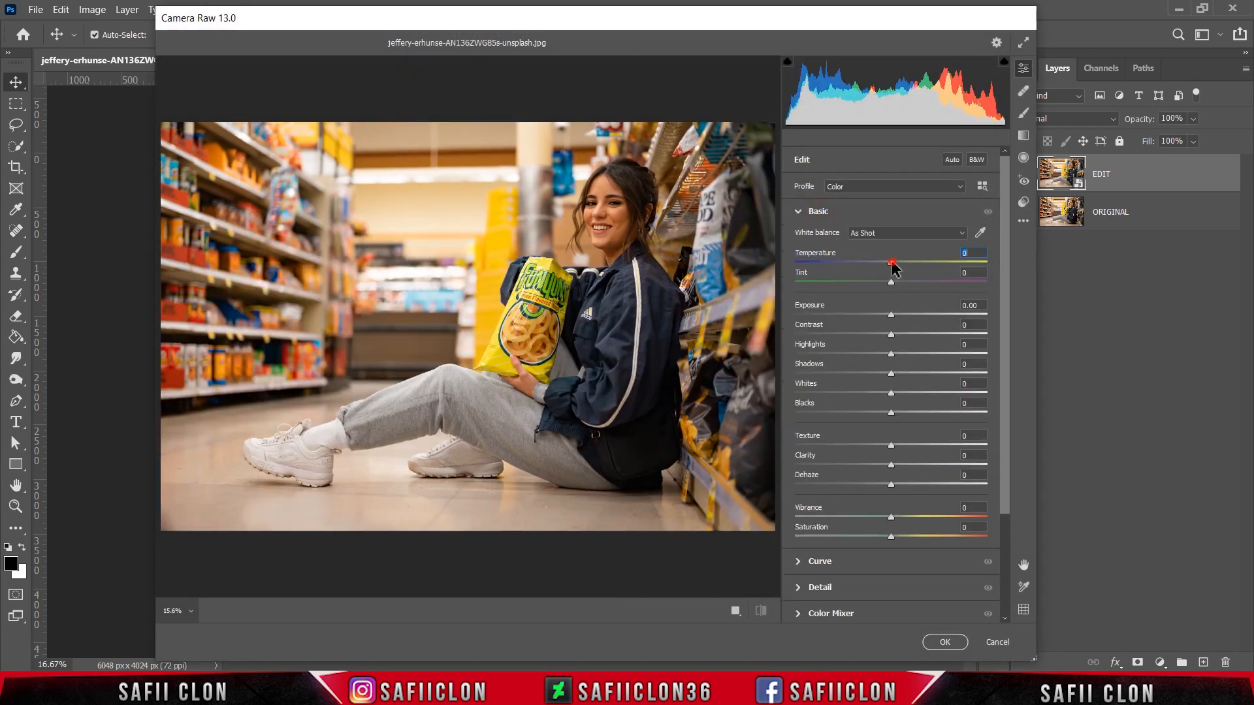
{"action": "mouse_move", "coordinate": [893, 264]}
{"action": "left_mouse_down"}
{"action": "mouse_move", "coordinate": [904, 265]}
{"action": "mouse_move", "coordinate": [886, 282]}
{"action": "left_mouse_up"}
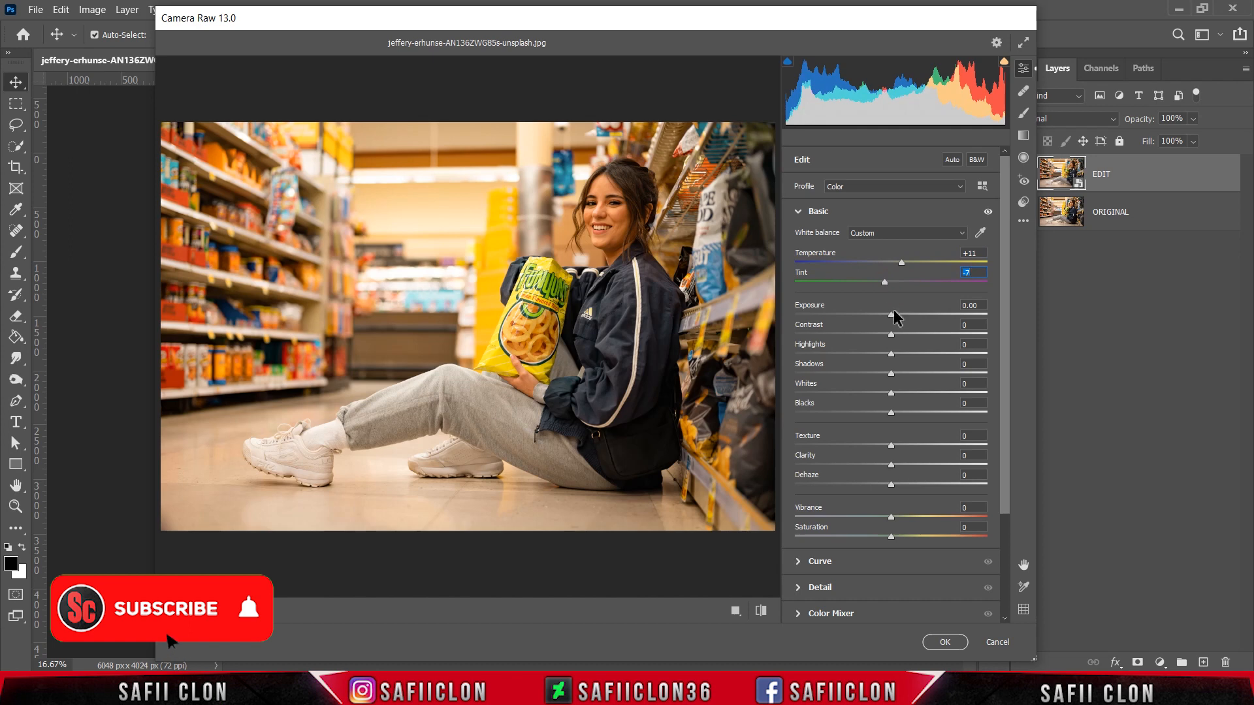
- Set the basic adjustments to Contrast +12, Highlights -89, Whites -58, Clarity +20, Dehaze +16, Vibrance +24 and Saturation -30
{"action": "left_click_drag", "start_coordinate": [893, 336], "coordinate": [812, 351]}
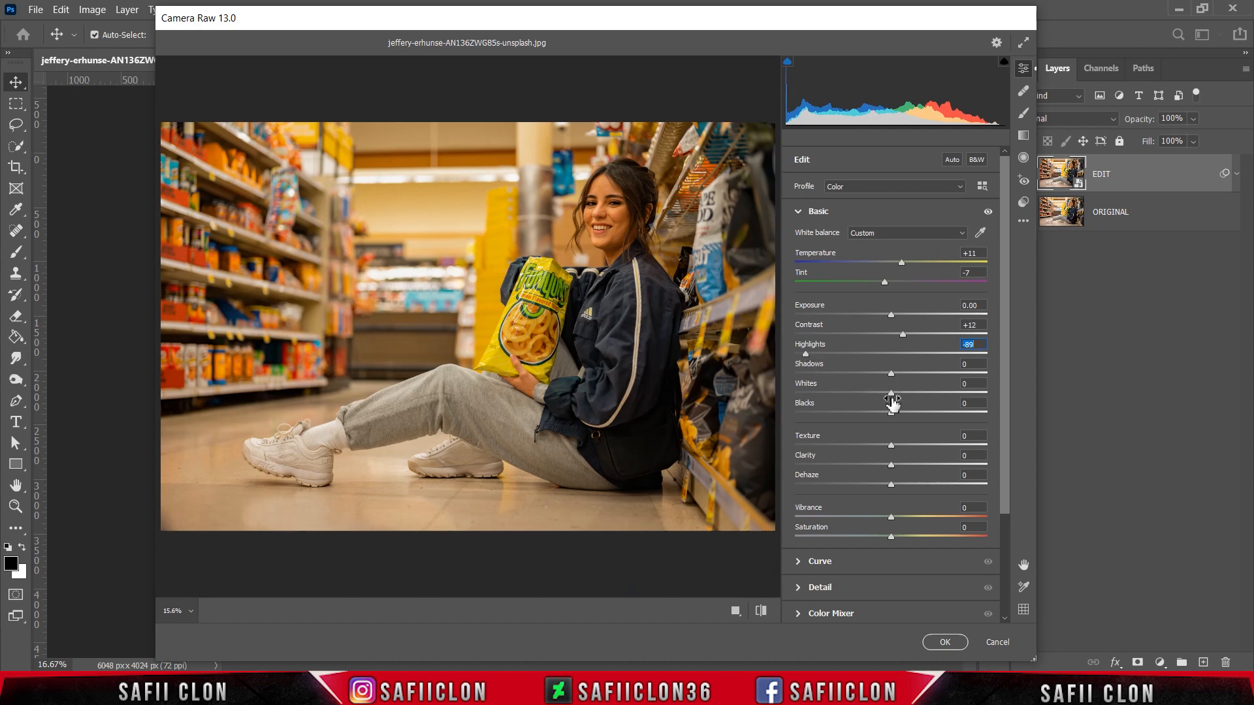
{"action": "left_click_drag", "start_coordinate": [892, 395], "coordinate": [844, 400]}
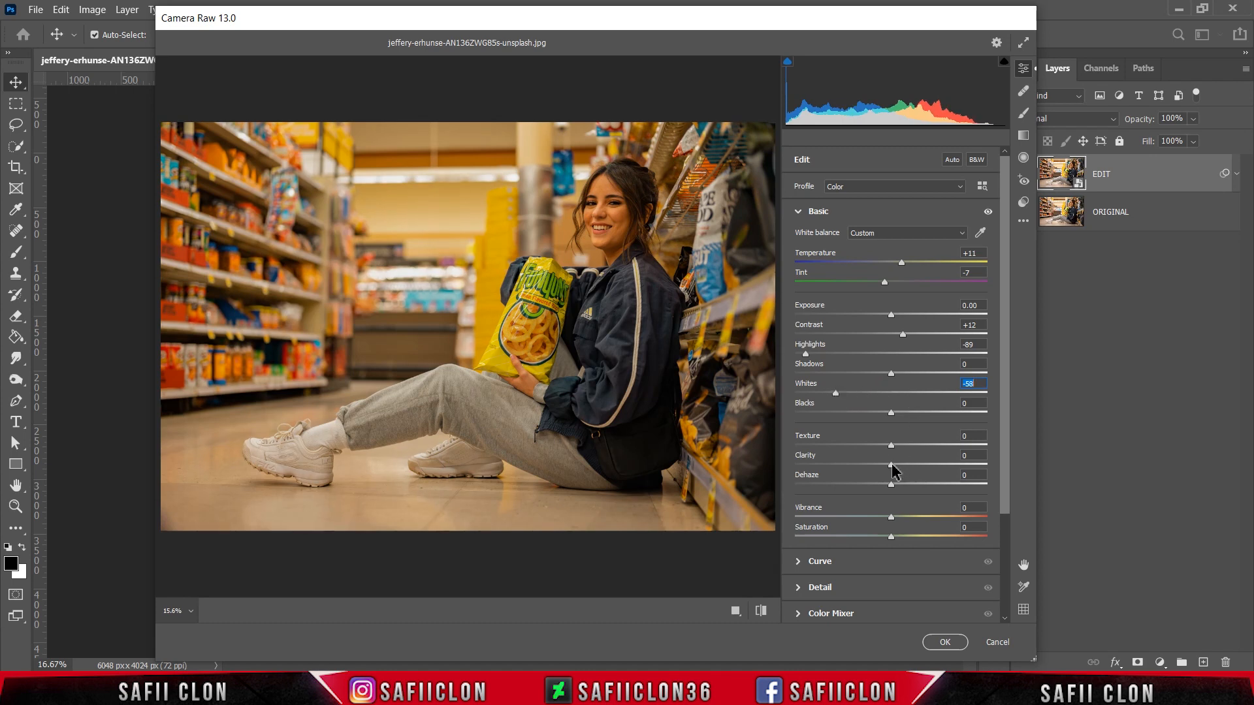
{"action": "left_click_drag", "start_coordinate": [891, 466], "coordinate": [913, 465]}
{"action": "left_click_drag", "start_coordinate": [891, 484], "coordinate": [863, 540]}
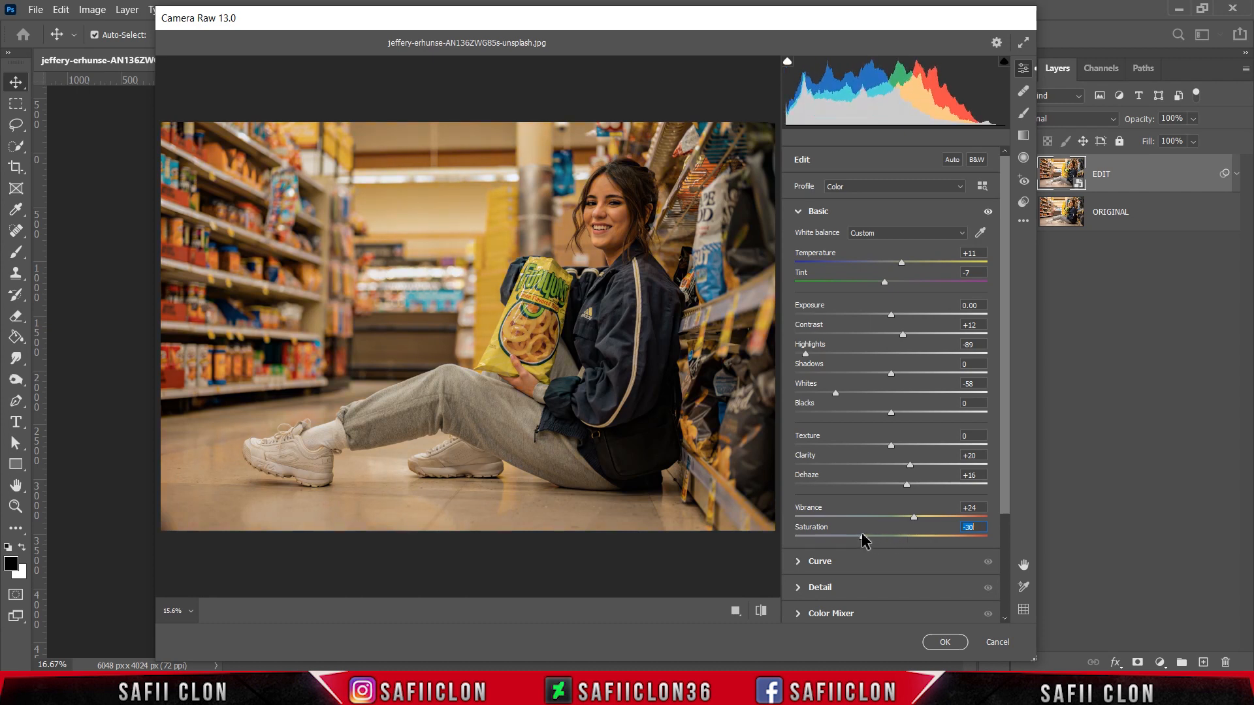
- Add a midtone point to the RGB point curve with input 118 and output 129
{"action": "left_click_drag", "start_coordinate": [1005, 456], "coordinate": [999, 534]}
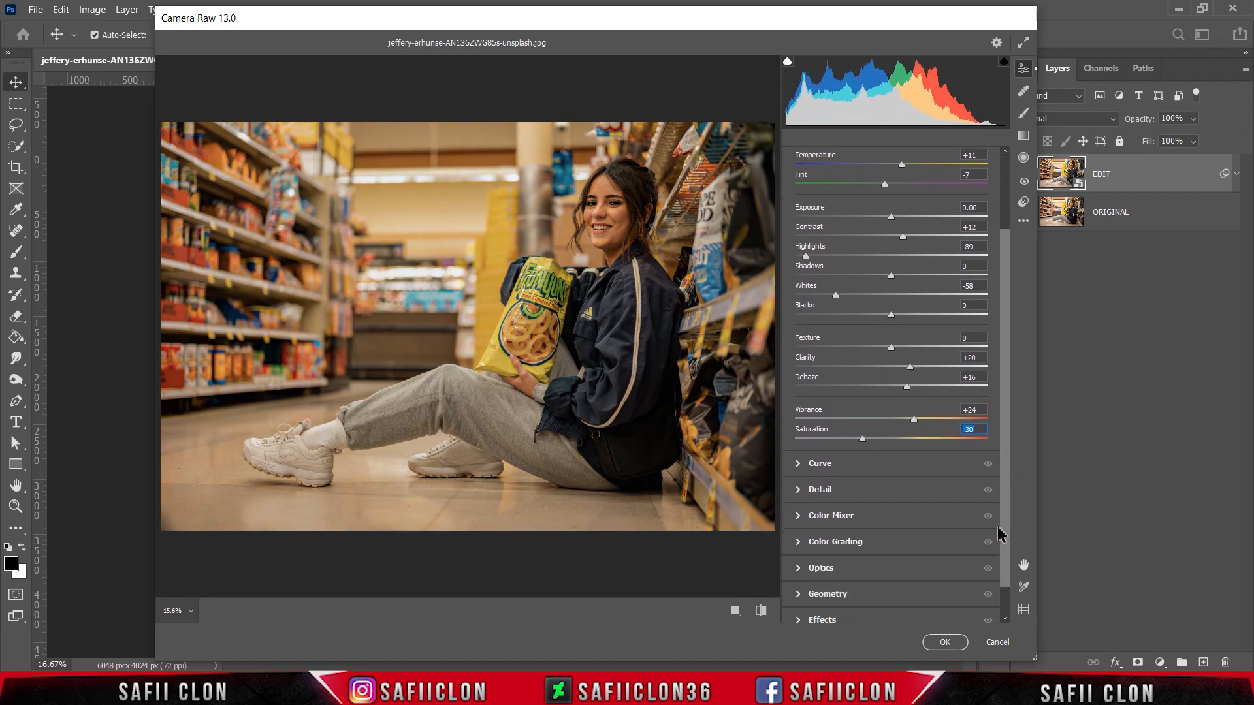
{"action": "left_click", "coordinate": [822, 464]}
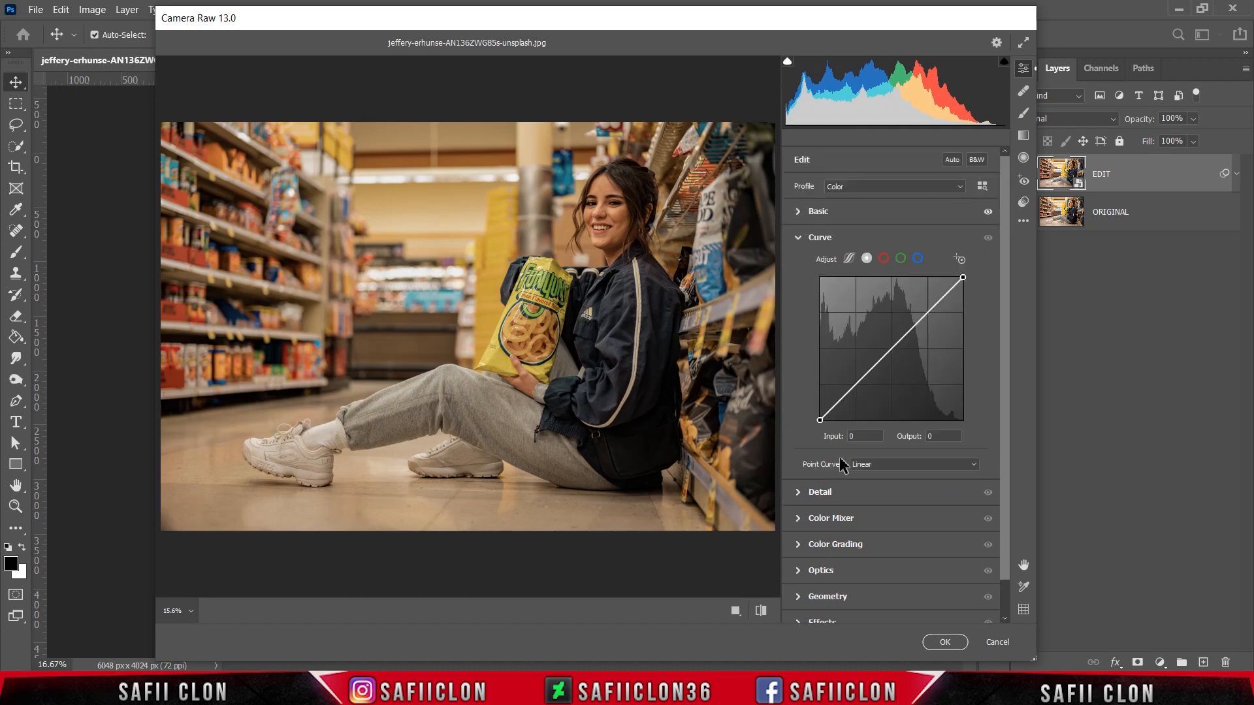
{"action": "left_click", "coordinate": [867, 260]}
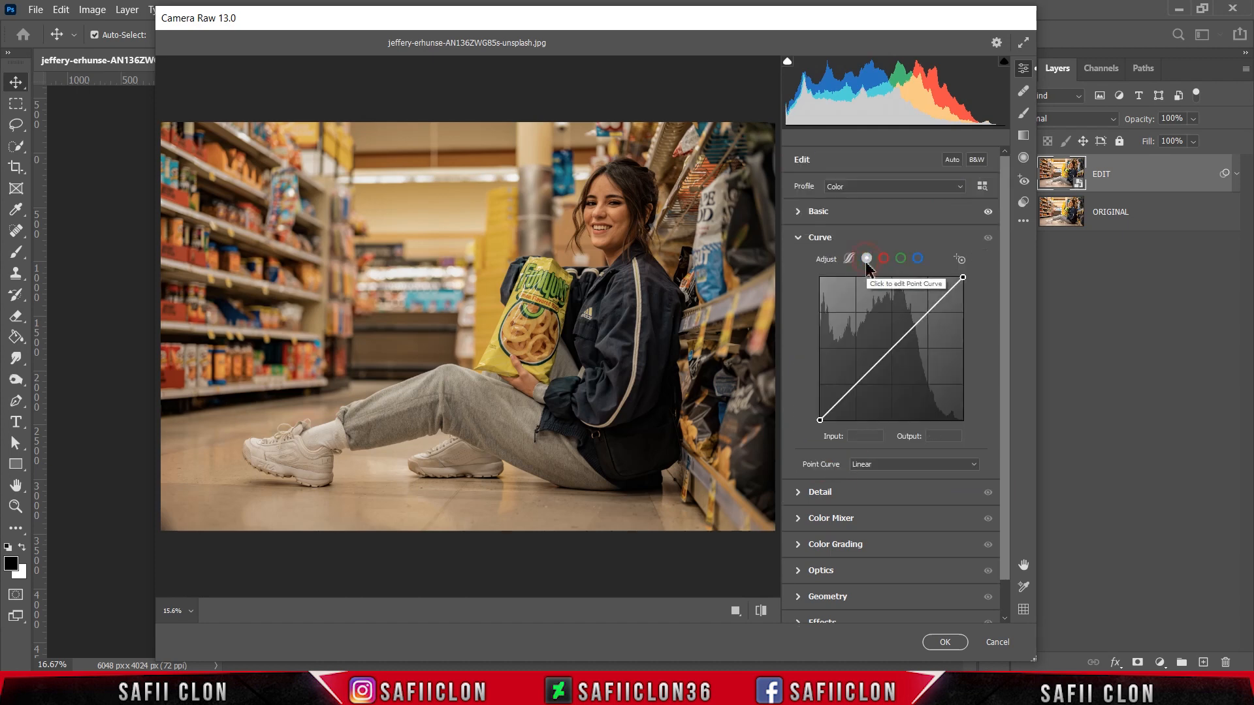
{"action": "left_click", "coordinate": [891, 351]}
{"action": "left_click_drag", "start_coordinate": [874, 436], "coordinate": [849, 437]}
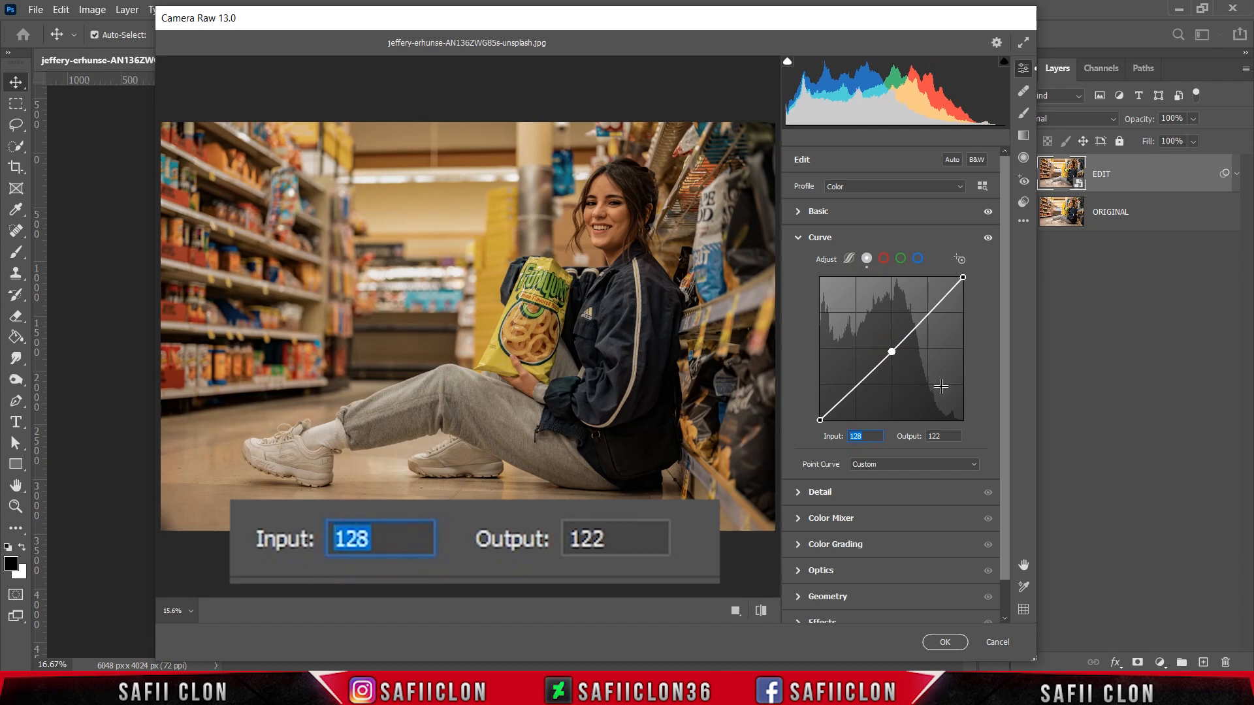
{"action": "type", "text": "118"}
{"action": "left_click_drag", "start_coordinate": [955, 436], "coordinate": [928, 437]}
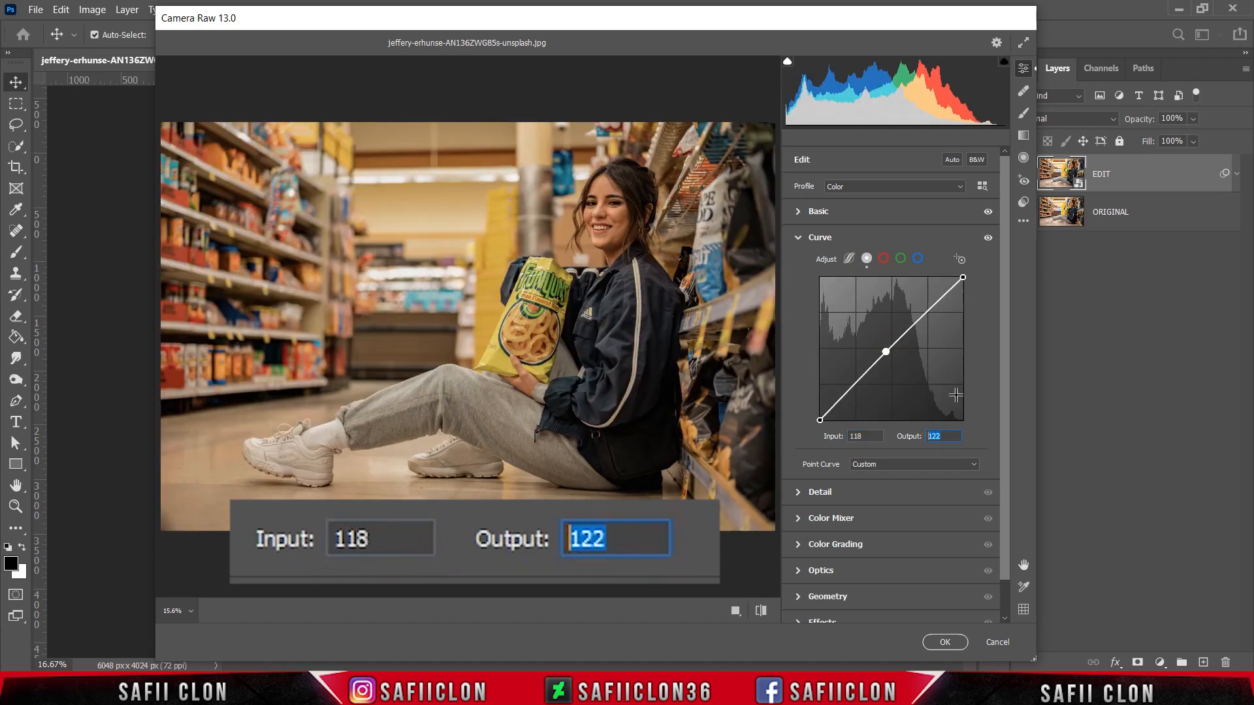
{"action": "type", "text": "129"}
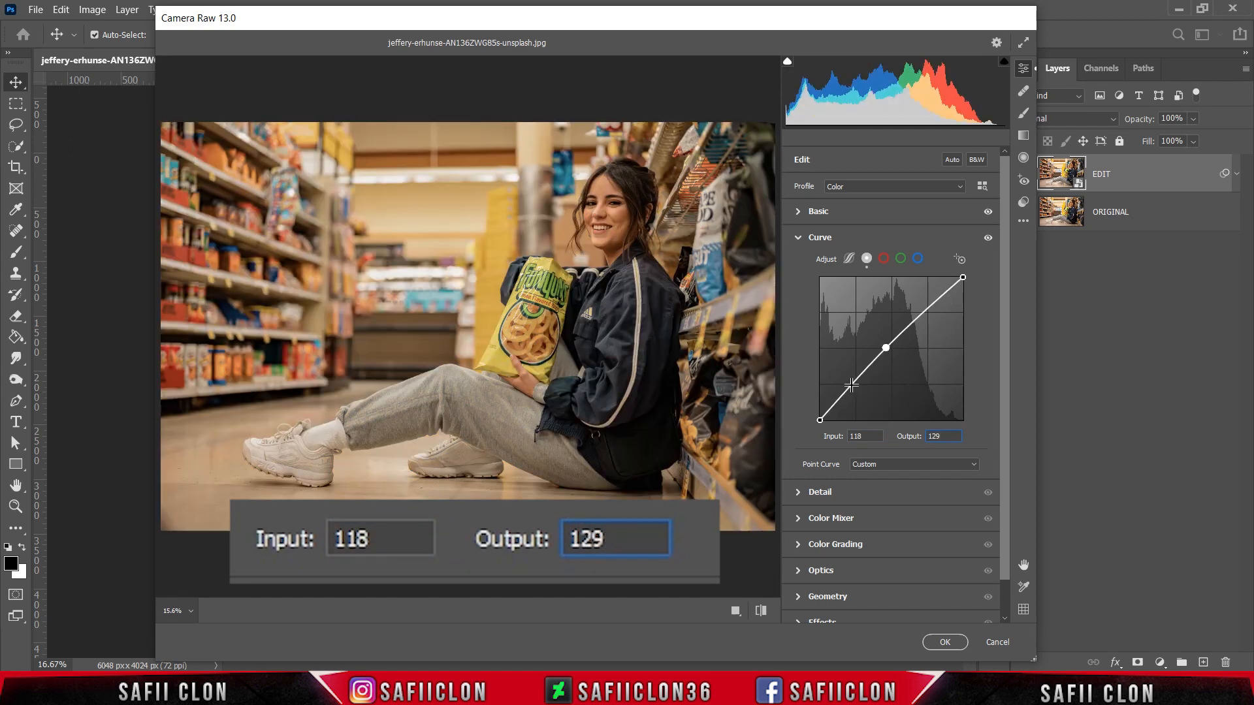
- Add a shadow point to the point curve with input 64 and output 56
{"action": "left_click", "coordinate": [852, 386]}
{"action": "double_click", "coordinate": [870, 435]}
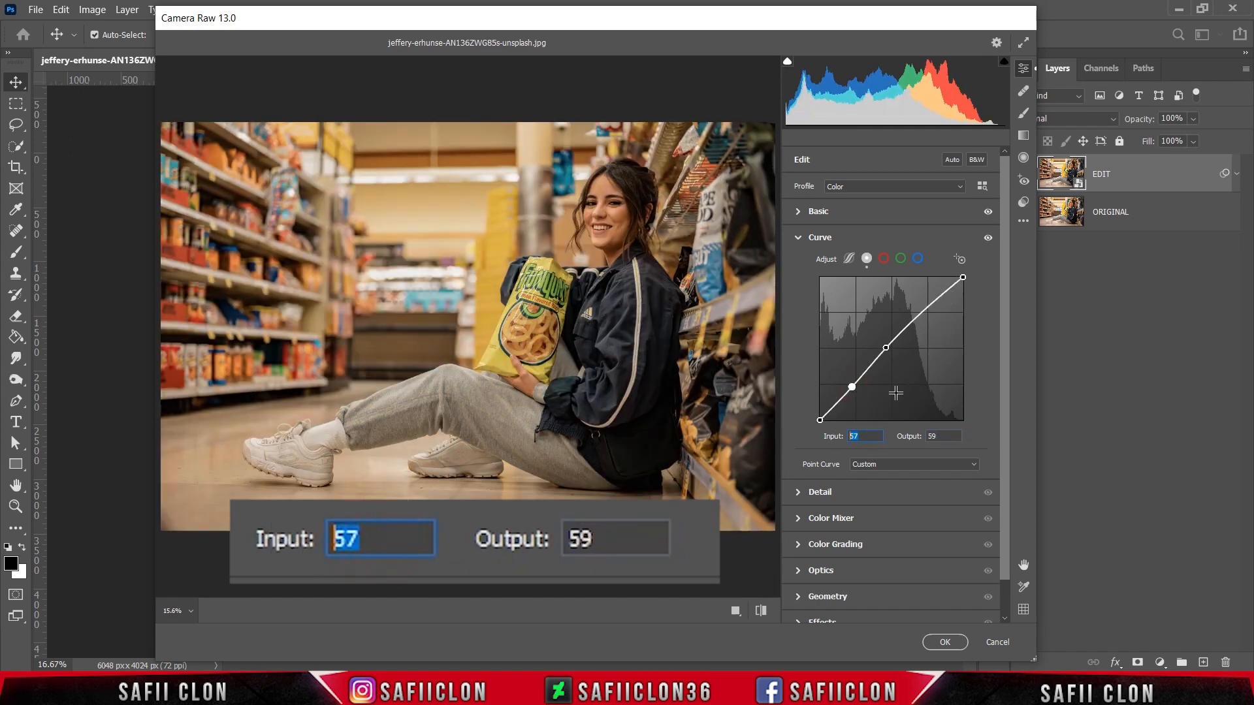
{"action": "type", "text": "64"}
{"action": "double_click", "coordinate": [931, 436]}
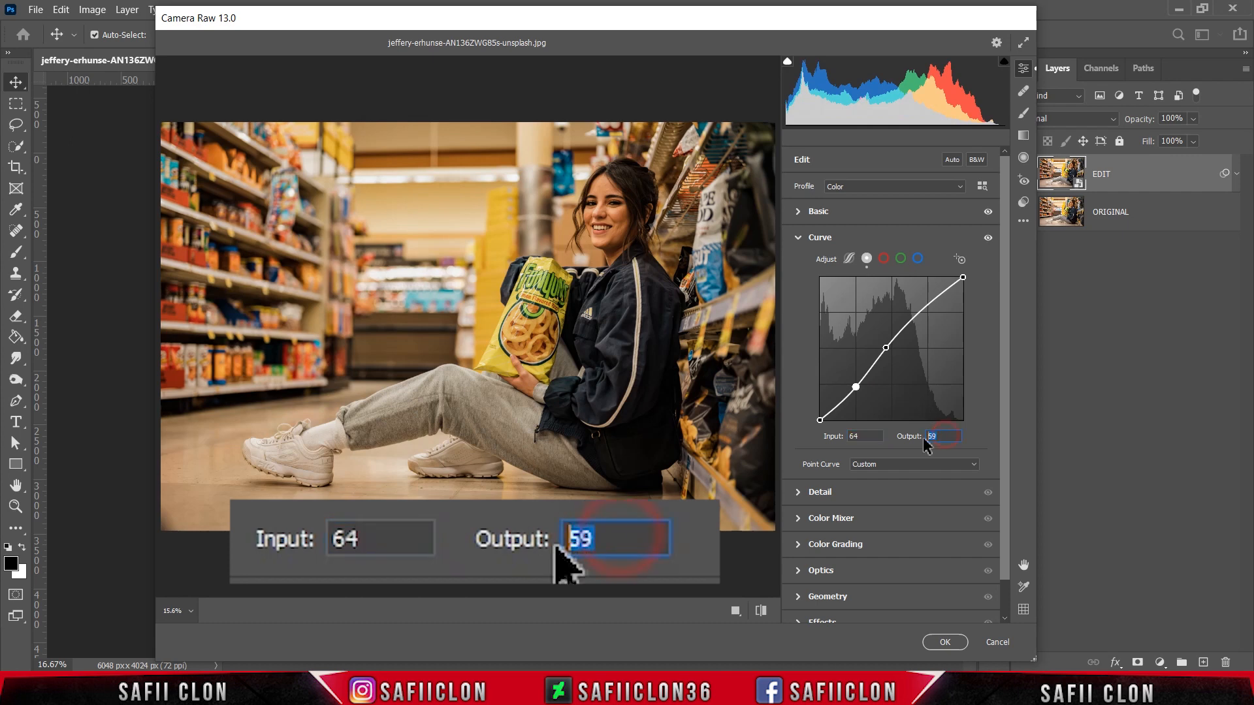
{"action": "type", "text": "56"}
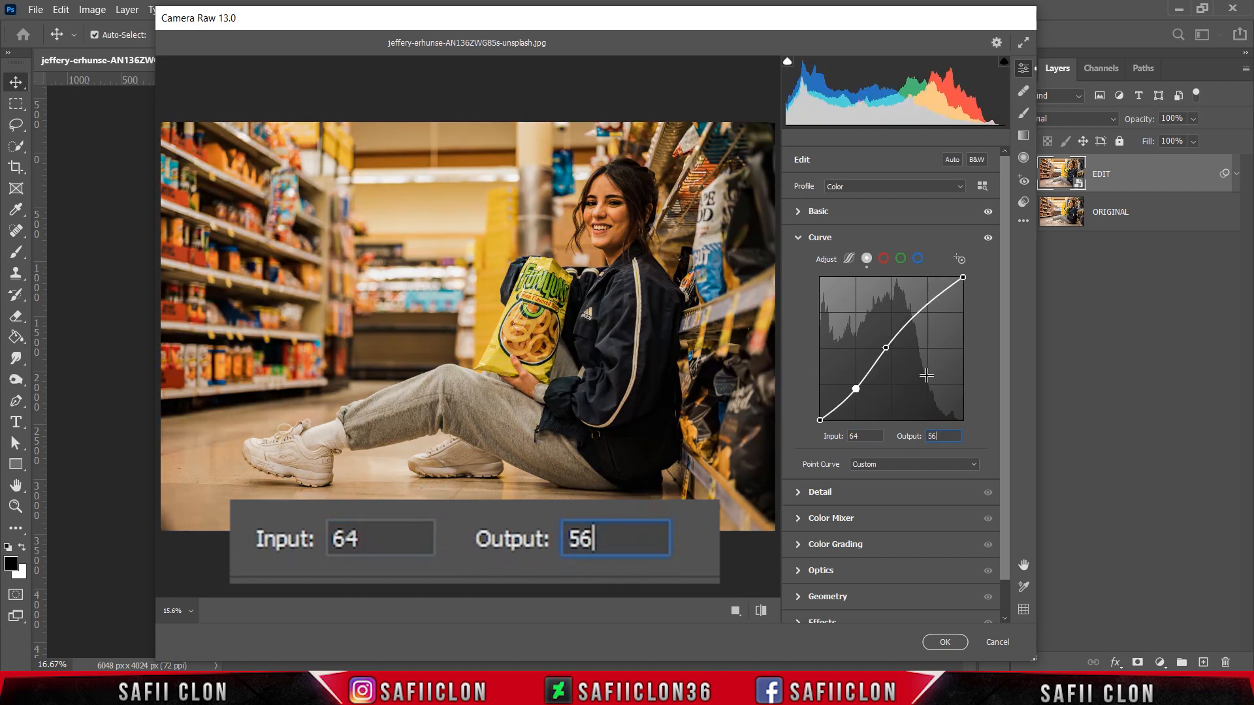
- Lift the black end point of the point curve to output 22 at input 0
{"action": "left_click", "coordinate": [820, 420]}
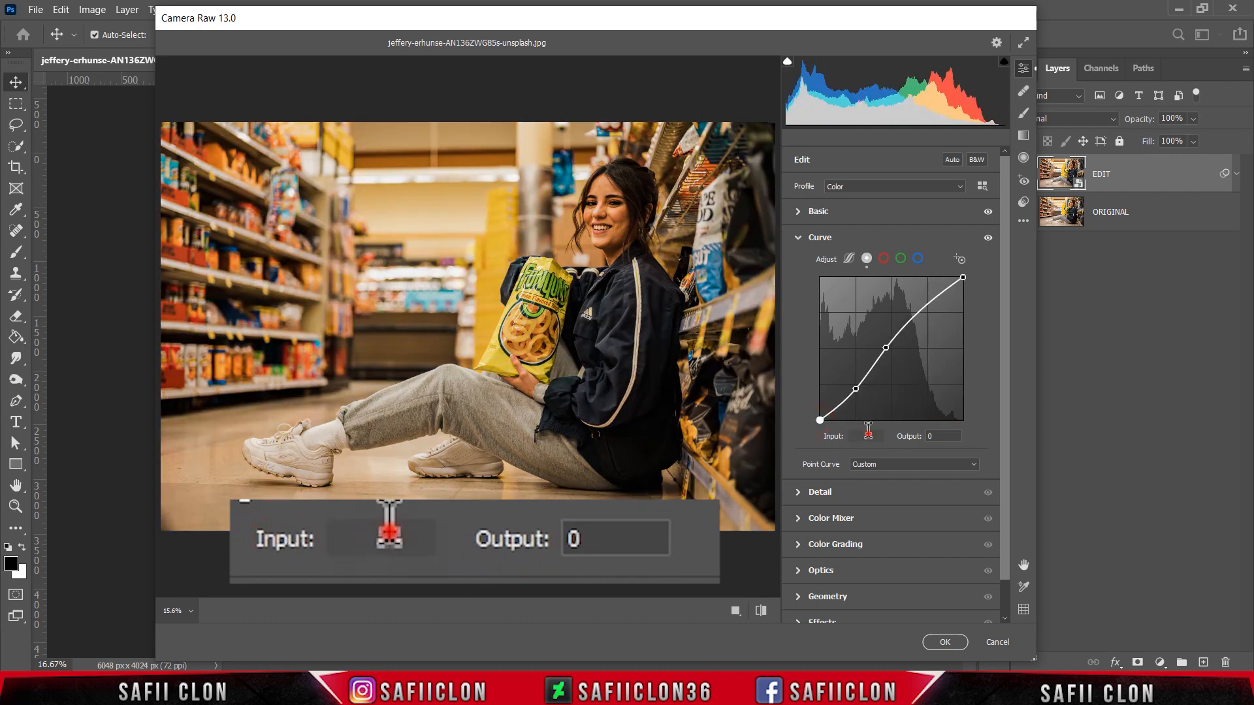
{"action": "left_click", "coordinate": [867, 434]}
{"action": "left_click", "coordinate": [947, 437]}
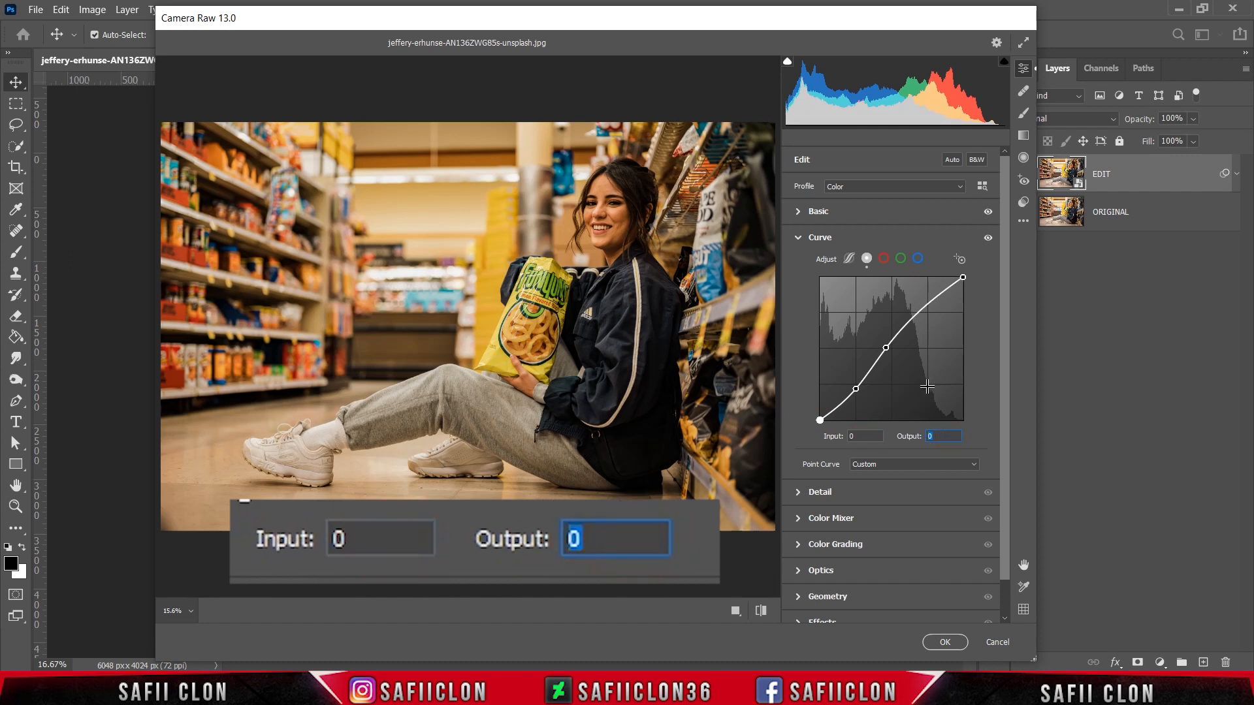
{"action": "type", "text": "22"}
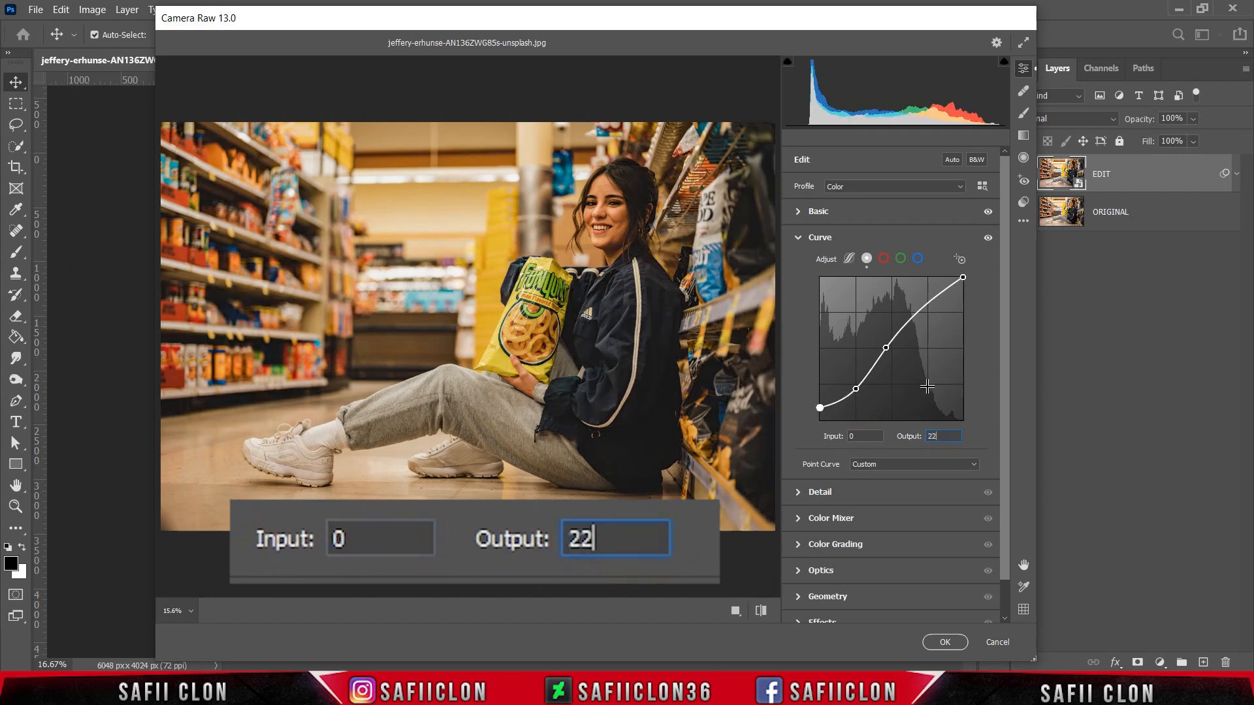
- Add a highlight point to the point curve with input 186 and output 185
{"action": "left_click", "coordinate": [926, 306]}
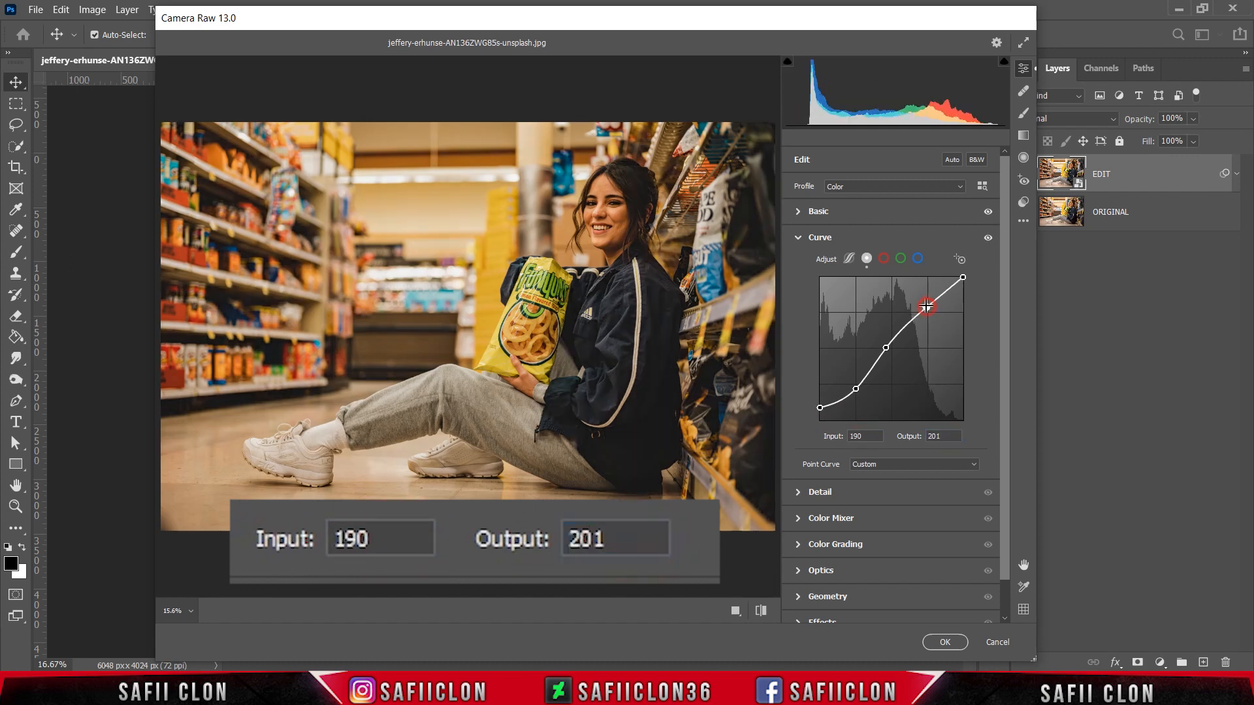
{"action": "left_click", "coordinate": [874, 436]}
{"action": "type", "text": "186"}
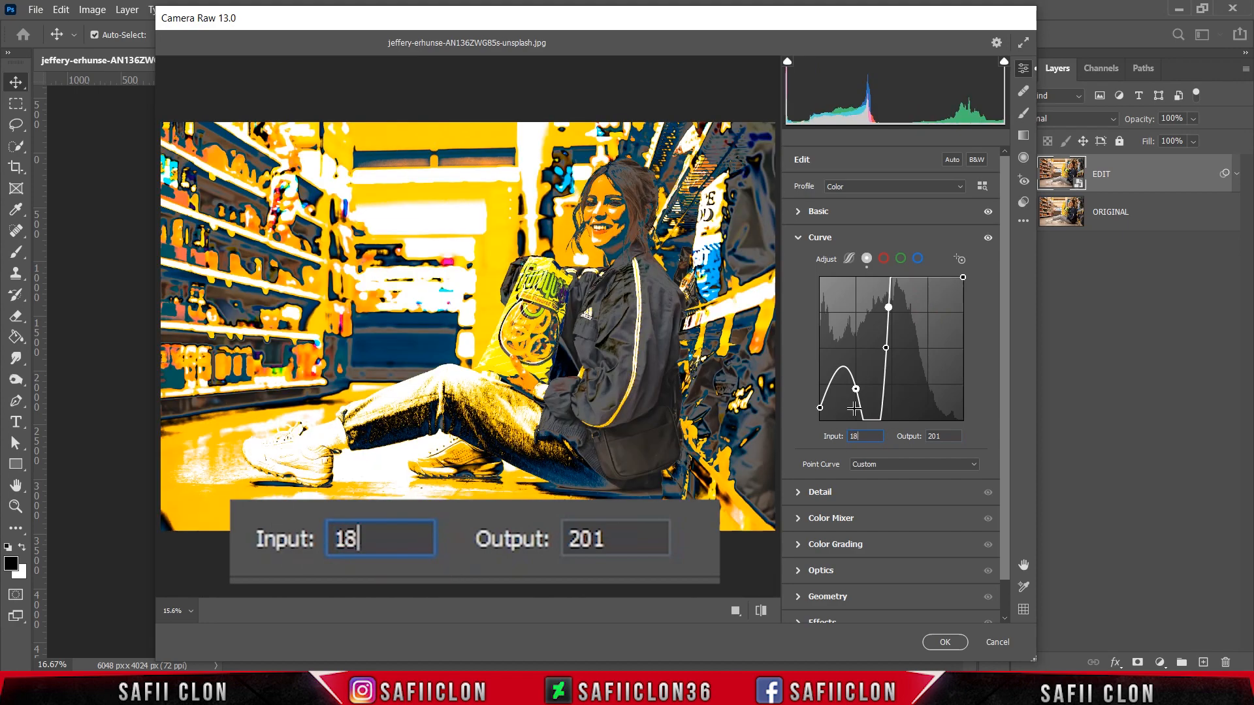
{"action": "left_click", "coordinate": [926, 436]}
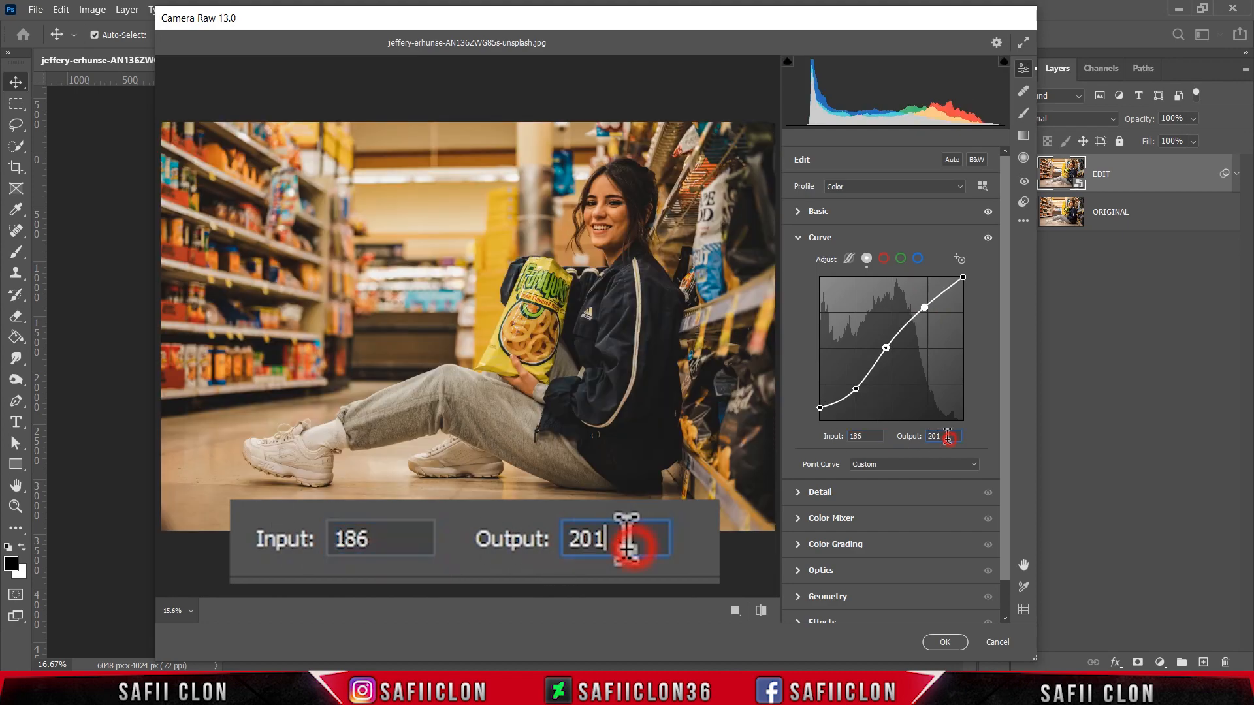
{"action": "type", "text": "185"}
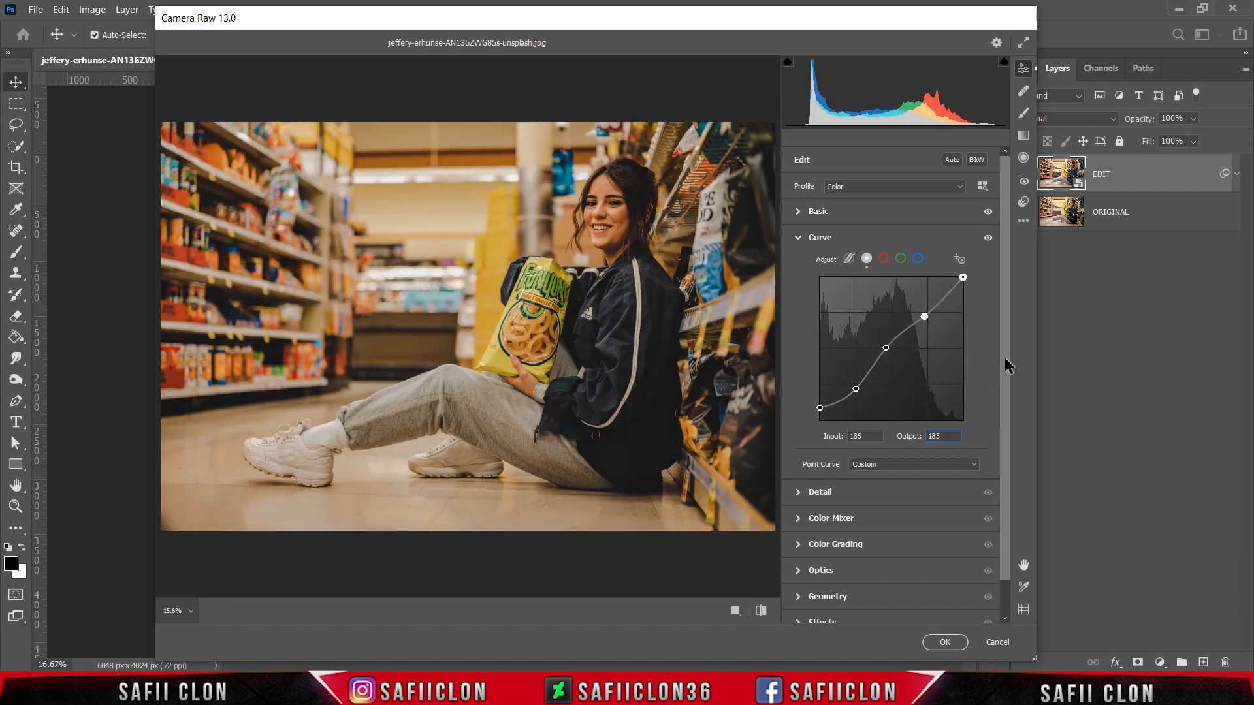
- Set the Detail adjustments' Noise Reduction to 20
{"action": "scroll", "coordinate": [1009, 392], "scroll_direction": "down", "scroll_amount": 2}
{"action": "left_click", "coordinate": [837, 455]}
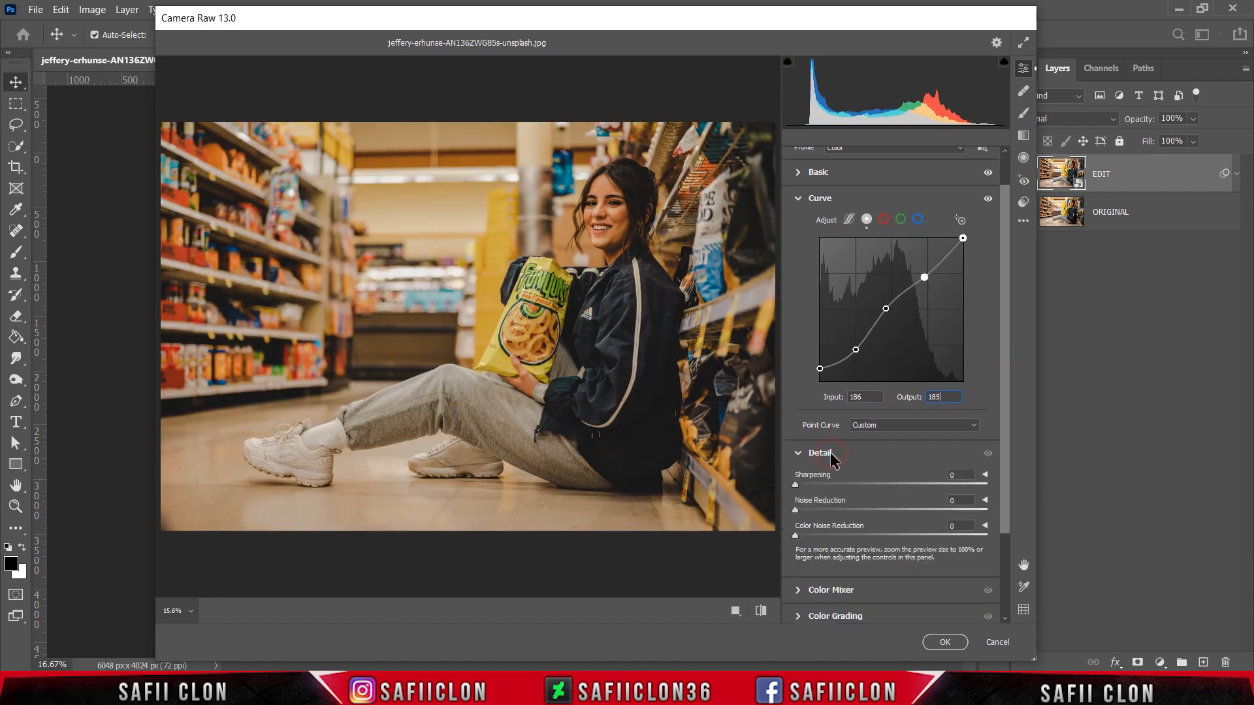
{"action": "left_click_drag", "start_coordinate": [798, 514], "coordinate": [834, 517]}
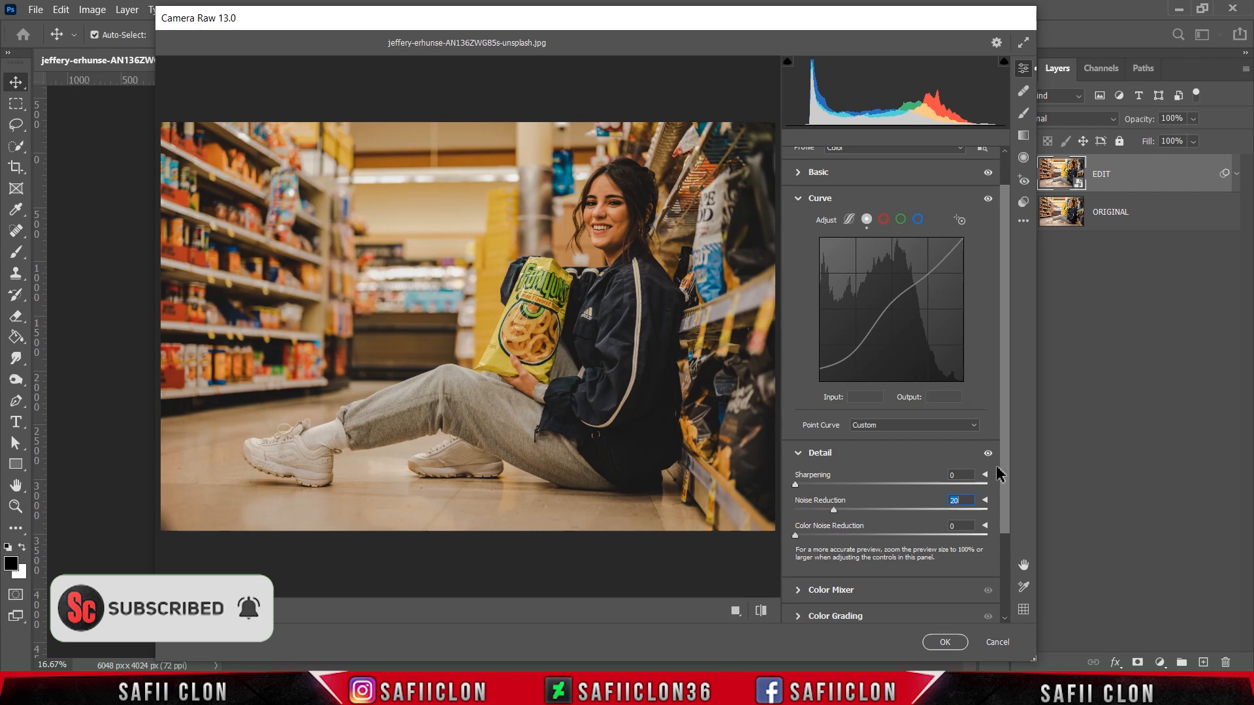
- Set the Color Mixer hue to +28 for Reds, -5 for Oranges and -76 for Yellows
{"action": "left_click_drag", "start_coordinate": [1005, 471], "coordinate": [1004, 554]}
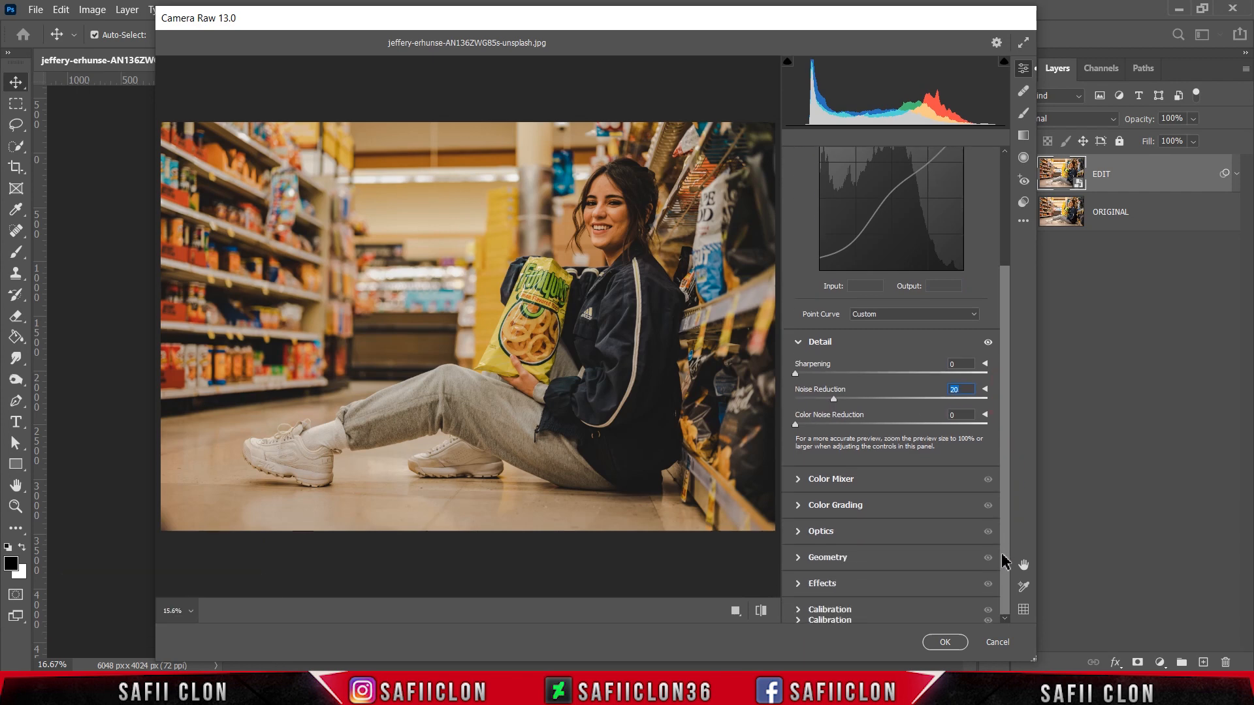
{"action": "left_click", "coordinate": [831, 481]}
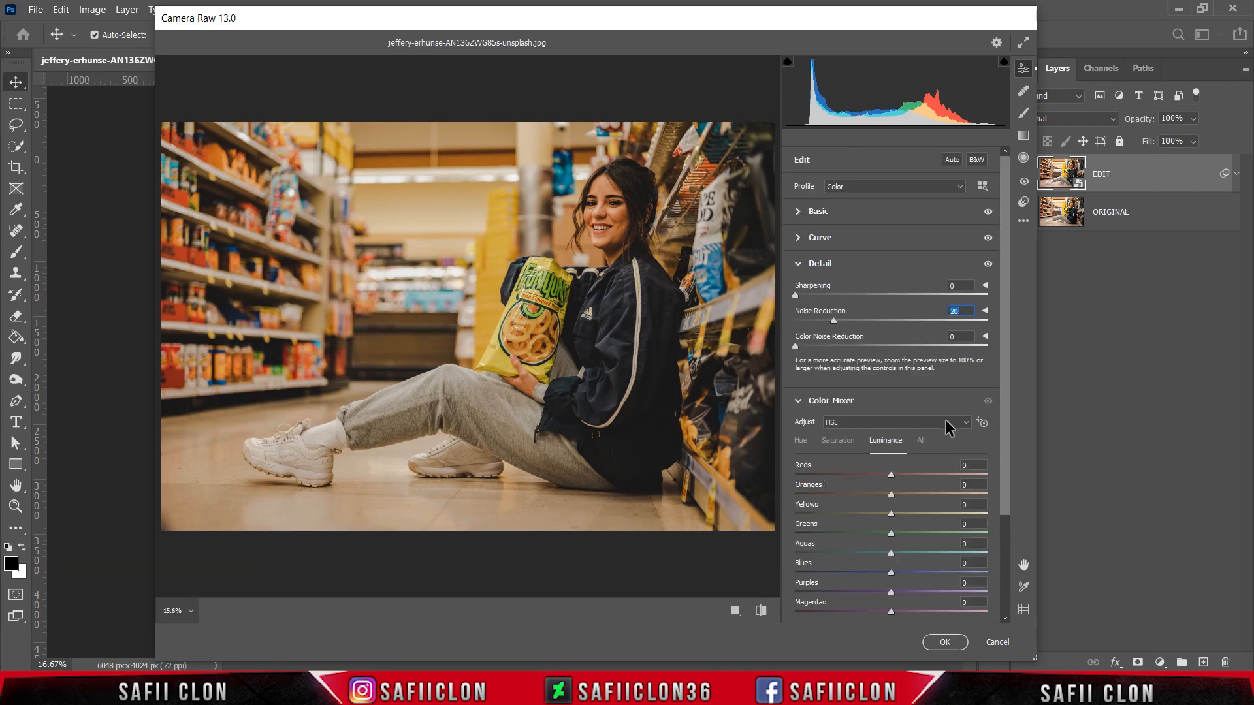
{"action": "scroll", "coordinate": [952, 497], "scroll_direction": "down", "scroll_amount": 3}
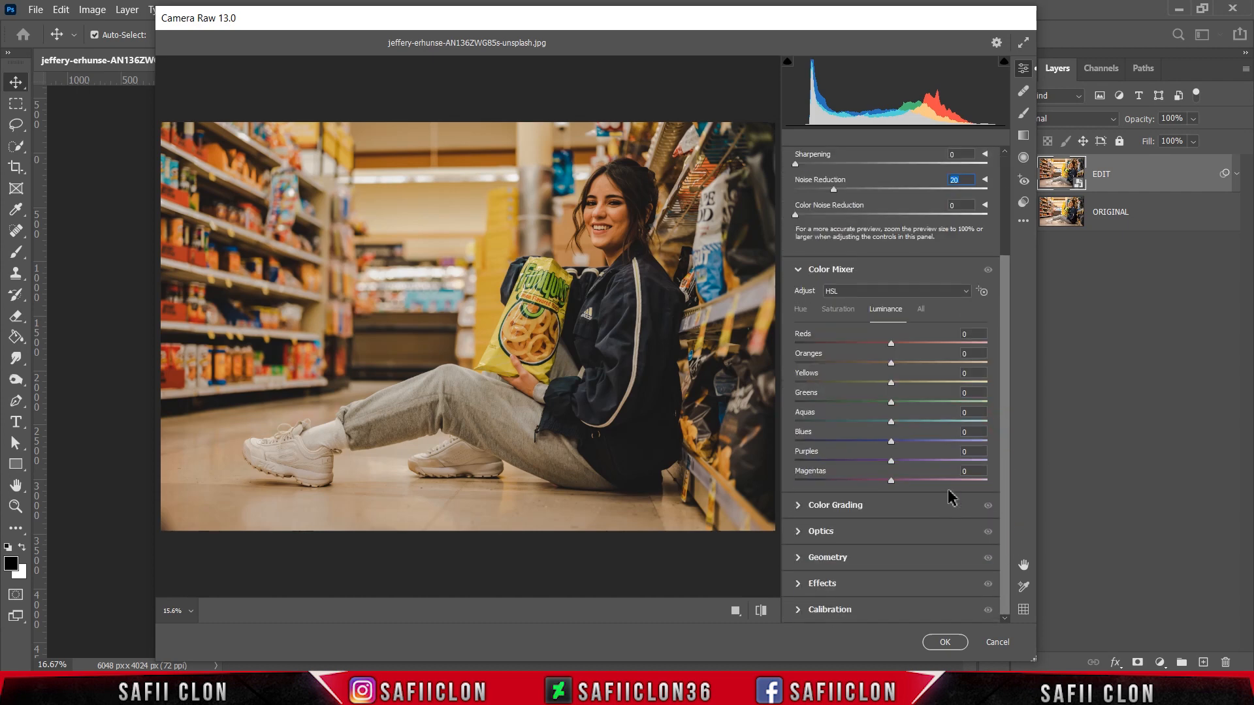
{"action": "left_click", "coordinate": [800, 311]}
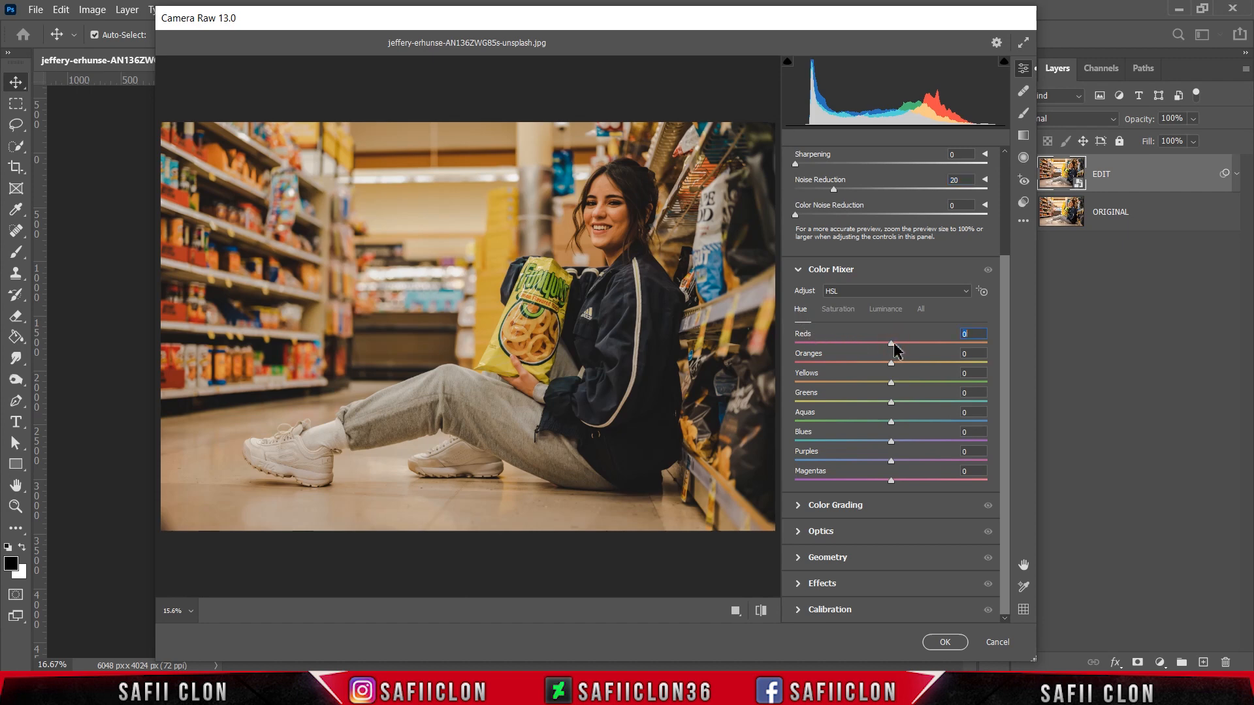
{"action": "left_click_drag", "start_coordinate": [894, 344], "coordinate": [921, 342]}
{"action": "left_click_drag", "start_coordinate": [892, 363], "coordinate": [890, 364]}
{"action": "left_click_drag", "start_coordinate": [891, 383], "coordinate": [835, 384]}
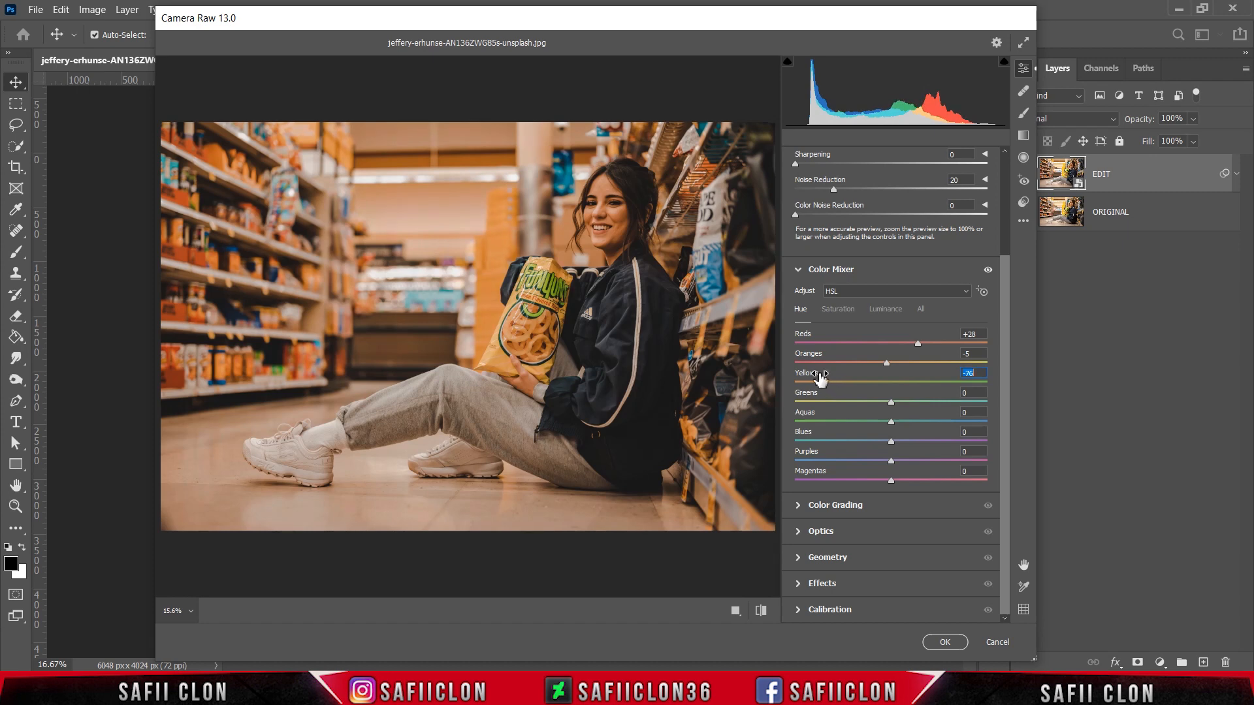
- Set the hue to +27 for Greens, -44 for Aquas and -35 for Blues, and raise Magentas slightly
{"action": "left_click_drag", "start_coordinate": [892, 404], "coordinate": [918, 407]}
{"action": "left_click_drag", "start_coordinate": [892, 421], "coordinate": [841, 427]}
{"action": "left_click_drag", "start_coordinate": [891, 442], "coordinate": [857, 446]}
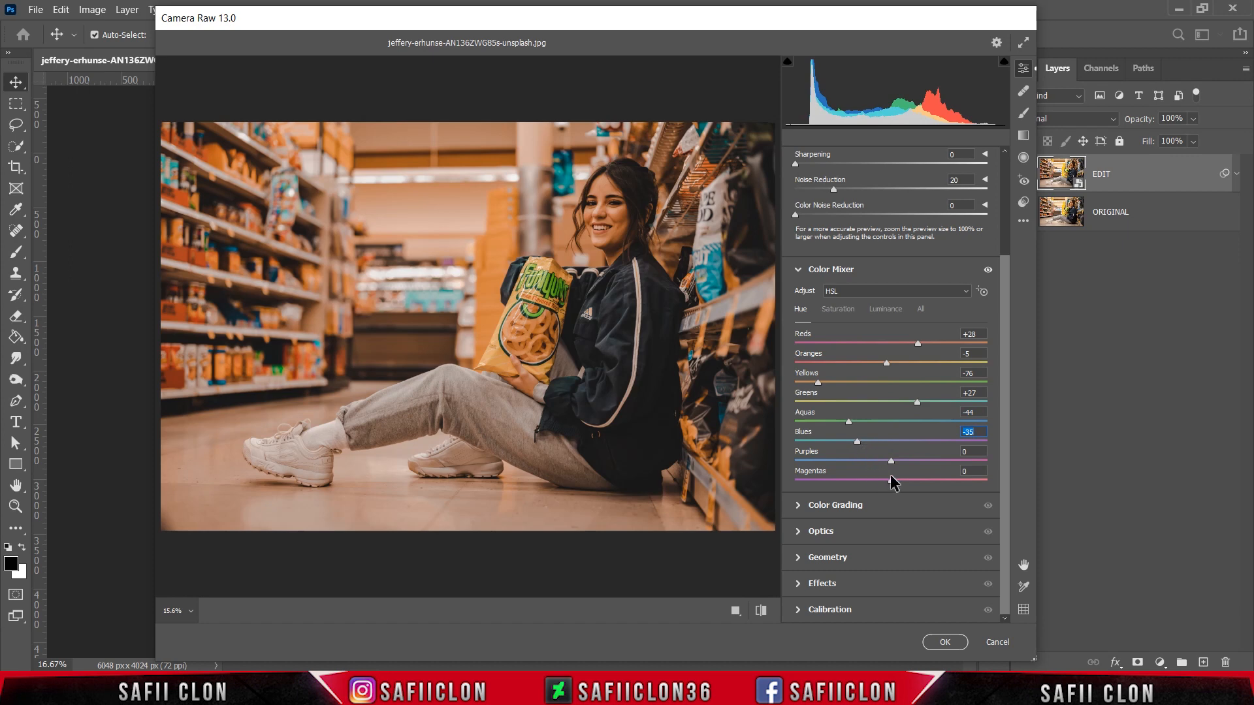
{"action": "left_click_drag", "start_coordinate": [892, 479], "coordinate": [903, 480]}
- Set the Color Mixer saturation to Oranges -22, Yellows -35, Greens -44, Aquas +17 and Blues -61, and lower Purples and Magentas
{"action": "left_click", "coordinate": [836, 312]}
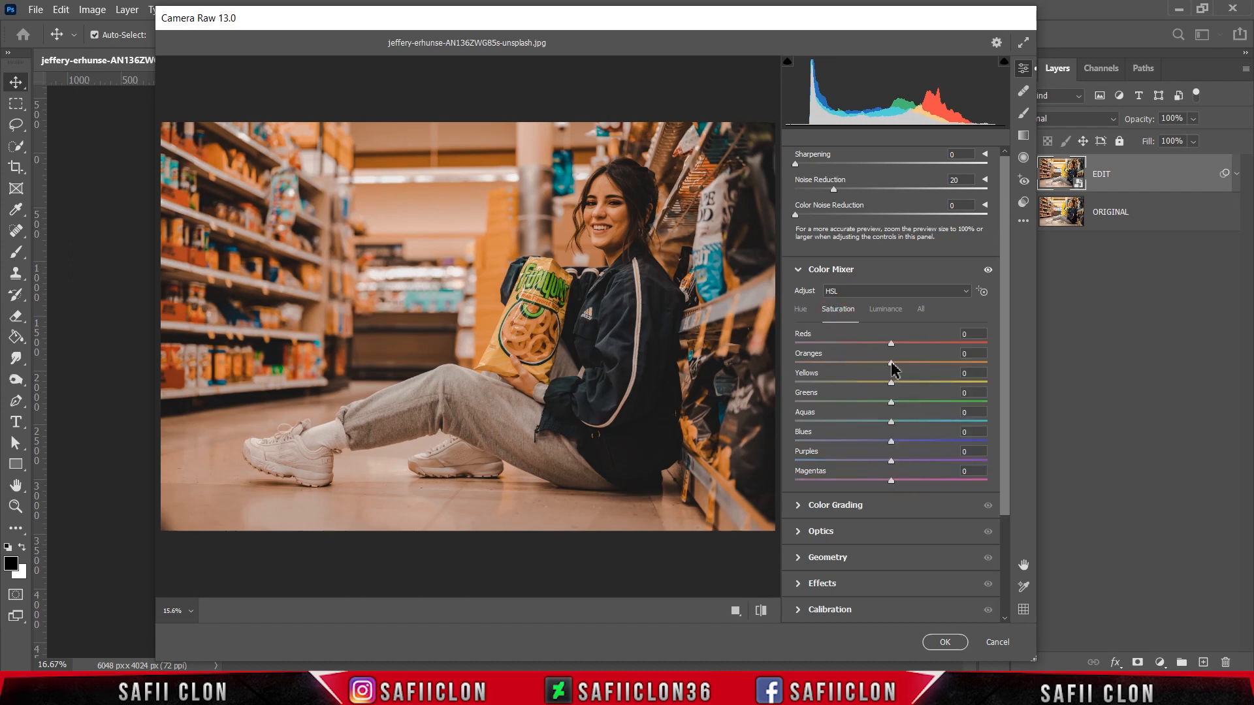
{"action": "left_click_drag", "start_coordinate": [892, 365], "coordinate": [856, 382]}
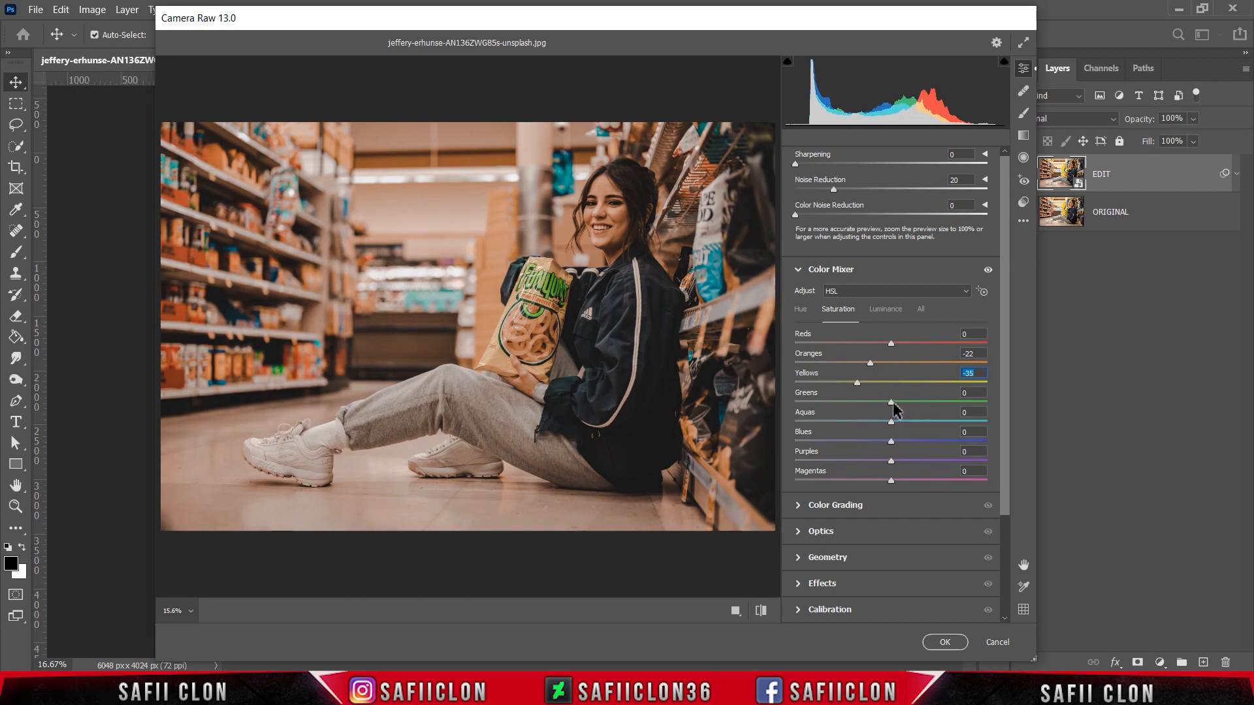
{"action": "left_click_drag", "start_coordinate": [892, 403], "coordinate": [860, 403]}
{"action": "mouse_move", "coordinate": [892, 422]}
{"action": "left_mouse_down"}
{"action": "mouse_move", "coordinate": [916, 425]}
{"action": "mouse_move", "coordinate": [904, 425]}
{"action": "left_mouse_up"}
{"action": "left_click_drag", "start_coordinate": [891, 442], "coordinate": [838, 442]}
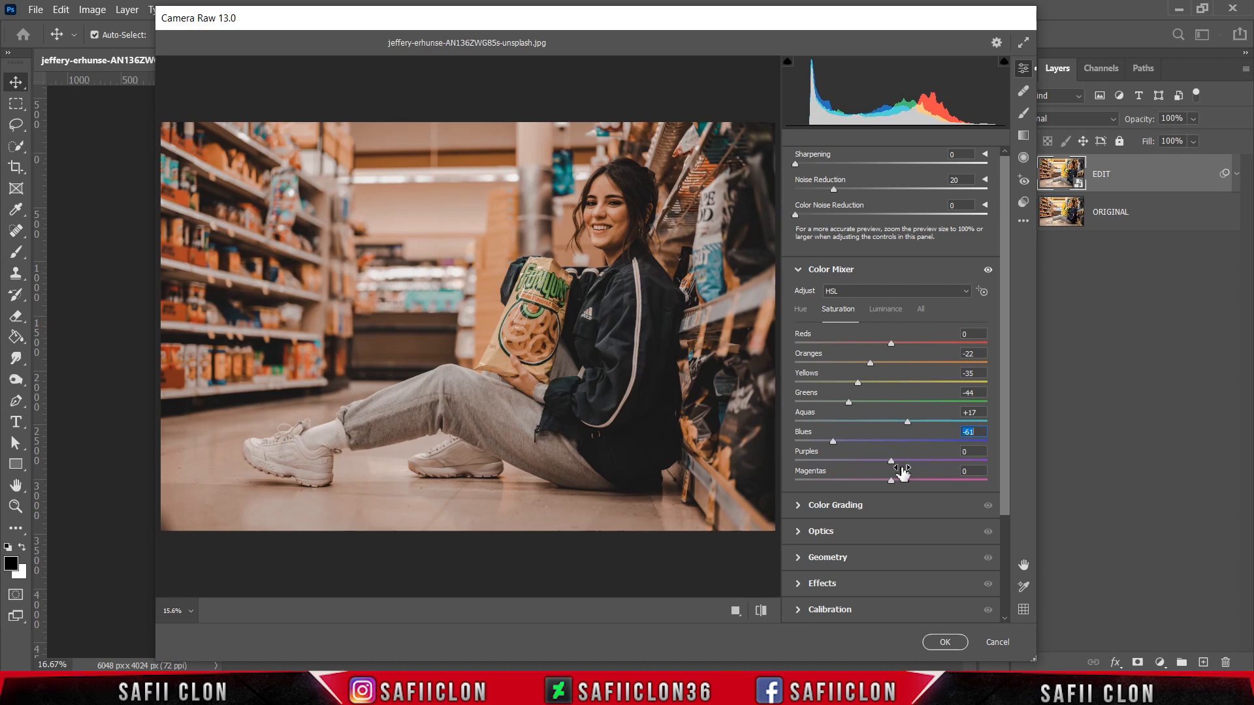
{"action": "left_click_drag", "start_coordinate": [891, 461], "coordinate": [869, 465]}
{"action": "left_click_drag", "start_coordinate": [891, 481], "coordinate": [876, 482]}
- Set the Color Mixer luminance to Reds -27, Oranges +12, Greens +25, Aquas -12 and Magentas +35
{"action": "left_click", "coordinate": [881, 313]}
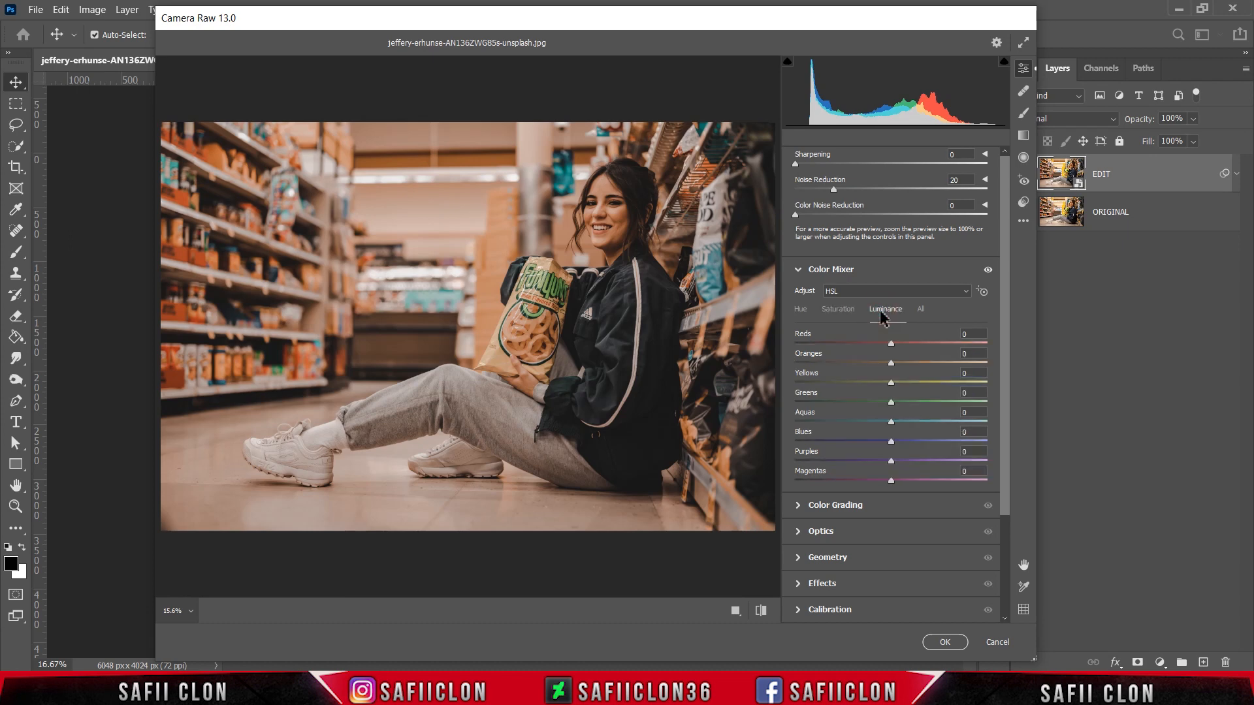
{"action": "left_click_drag", "start_coordinate": [891, 343], "coordinate": [874, 343]}
{"action": "left_click_drag", "start_coordinate": [891, 363], "coordinate": [899, 364]}
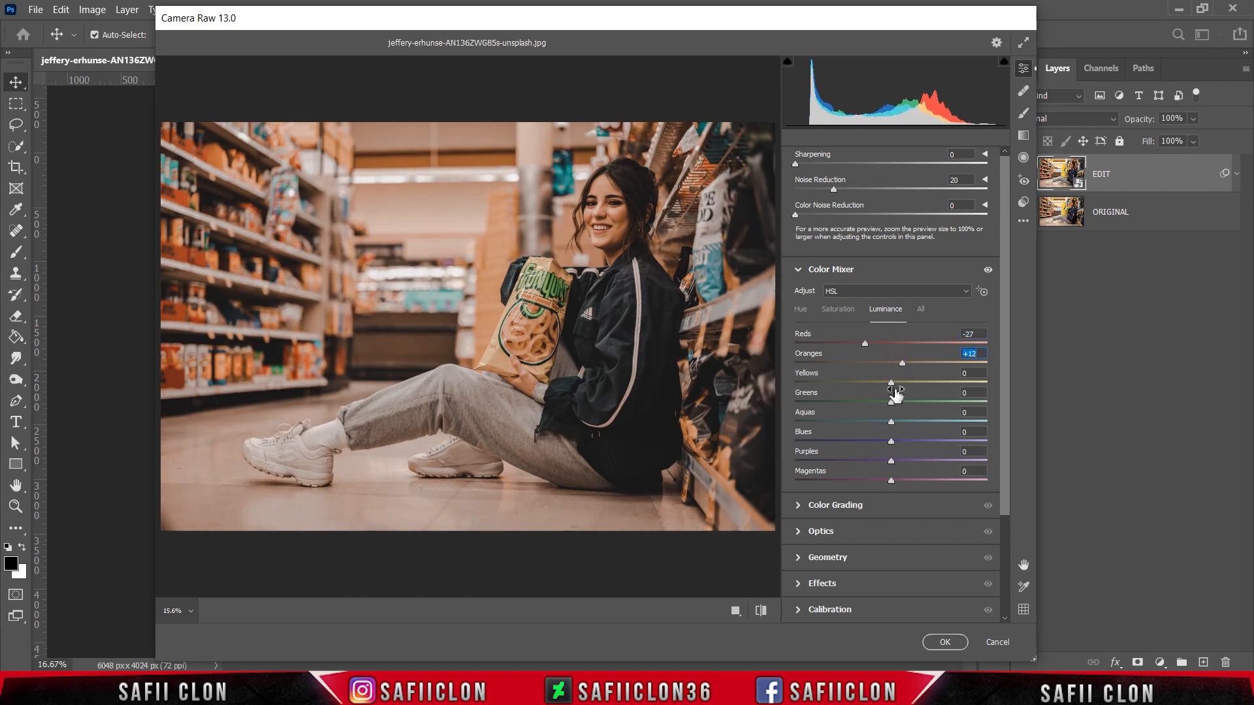
{"action": "left_click_drag", "start_coordinate": [893, 405], "coordinate": [909, 408]}
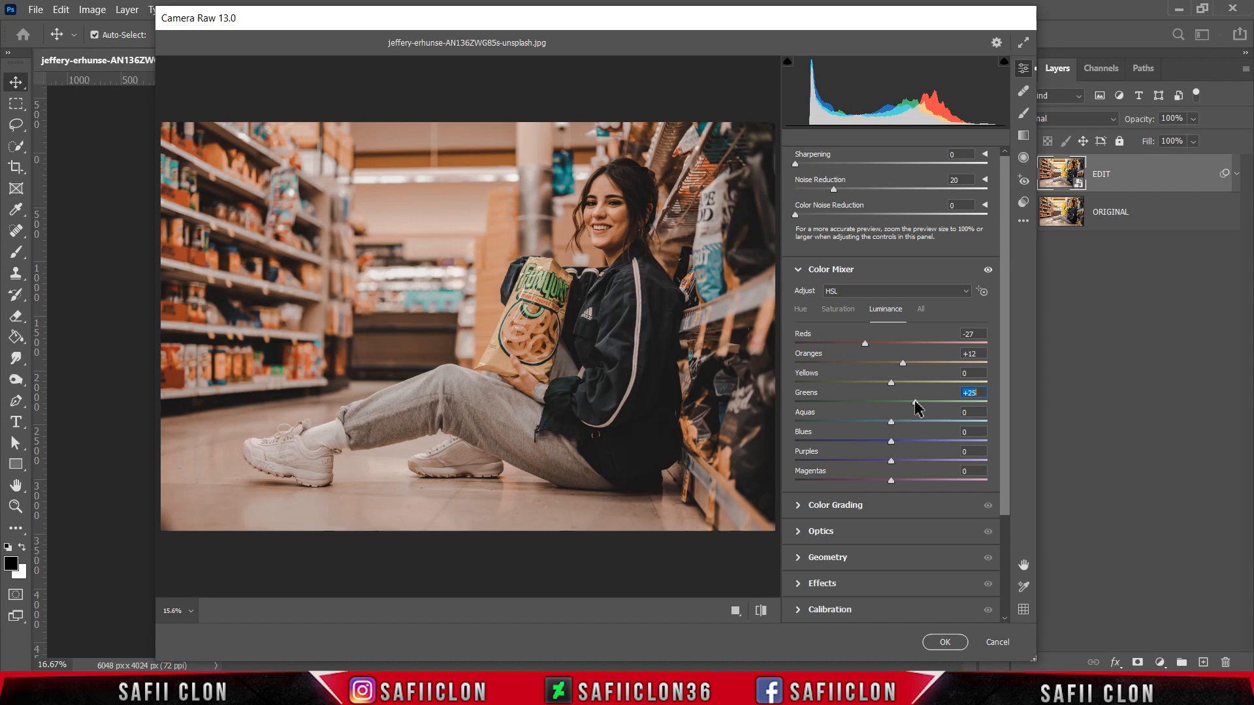
{"action": "left_click_drag", "start_coordinate": [895, 422], "coordinate": [883, 420]}
- Add film grain to the photo with the Effects Grain amount at 76
{"action": "left_click_drag", "start_coordinate": [1006, 423], "coordinate": [1004, 574]}
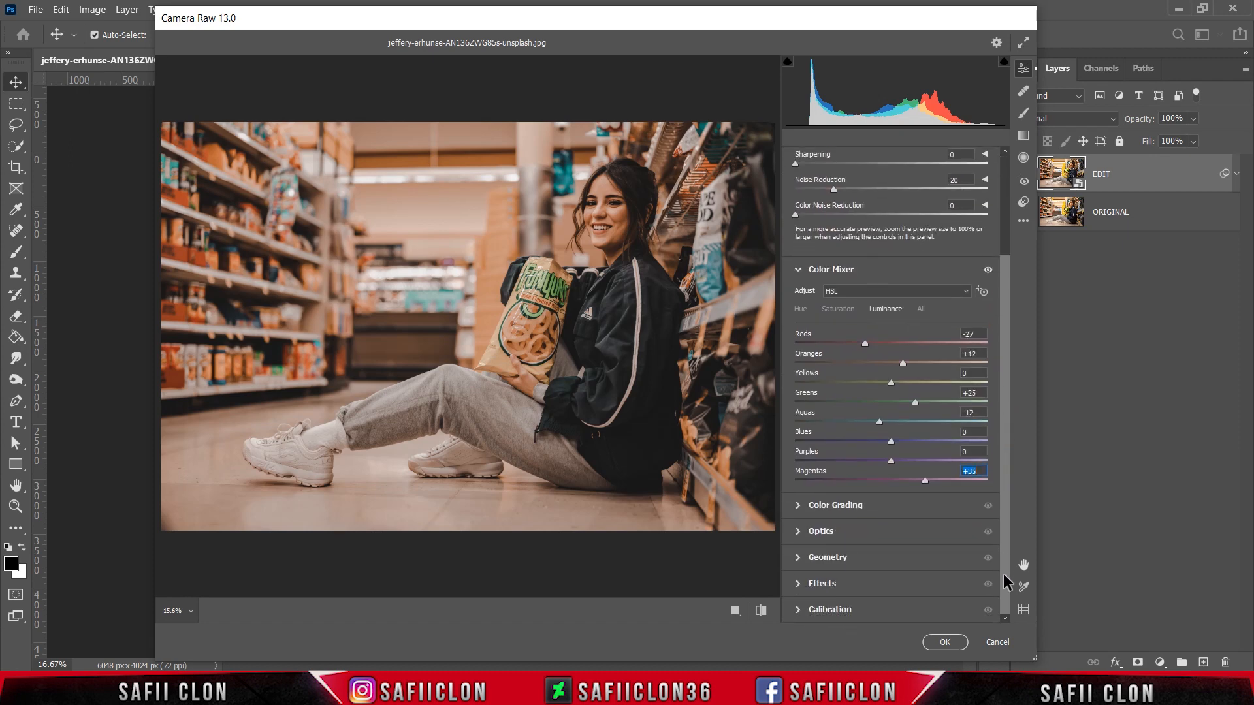
{"action": "left_click", "coordinate": [836, 587]}
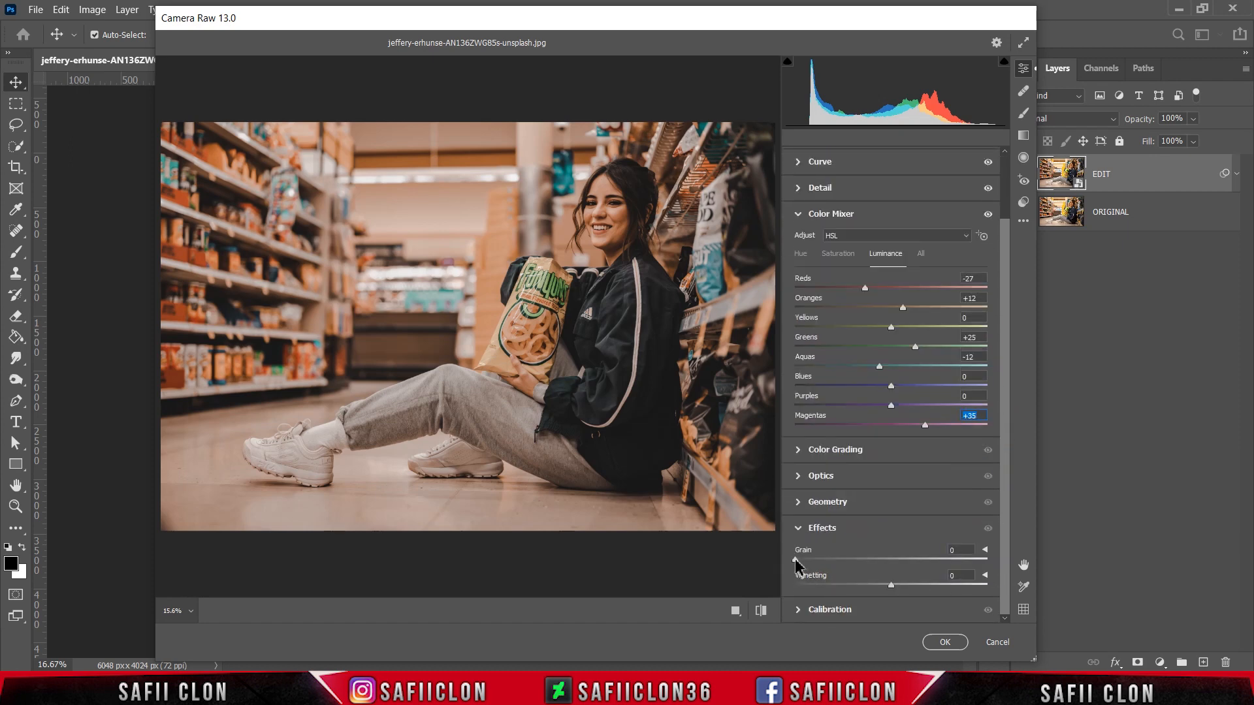
{"action": "left_click_drag", "start_coordinate": [795, 560], "coordinate": [894, 563]}
- Cycle through the before/after previews and apply the Camera Raw adjustments to the EDIT layer
{"action": "left_click", "coordinate": [735, 611]}
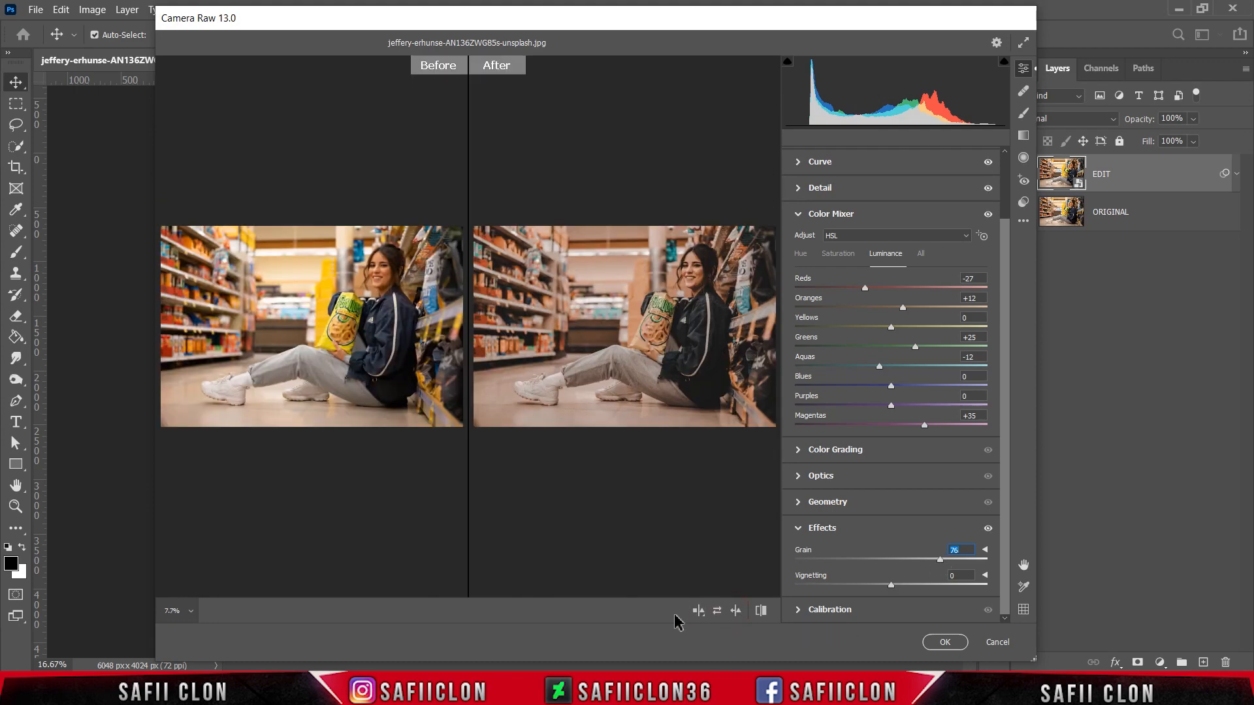
{"action": "left_click", "coordinate": [702, 614]}
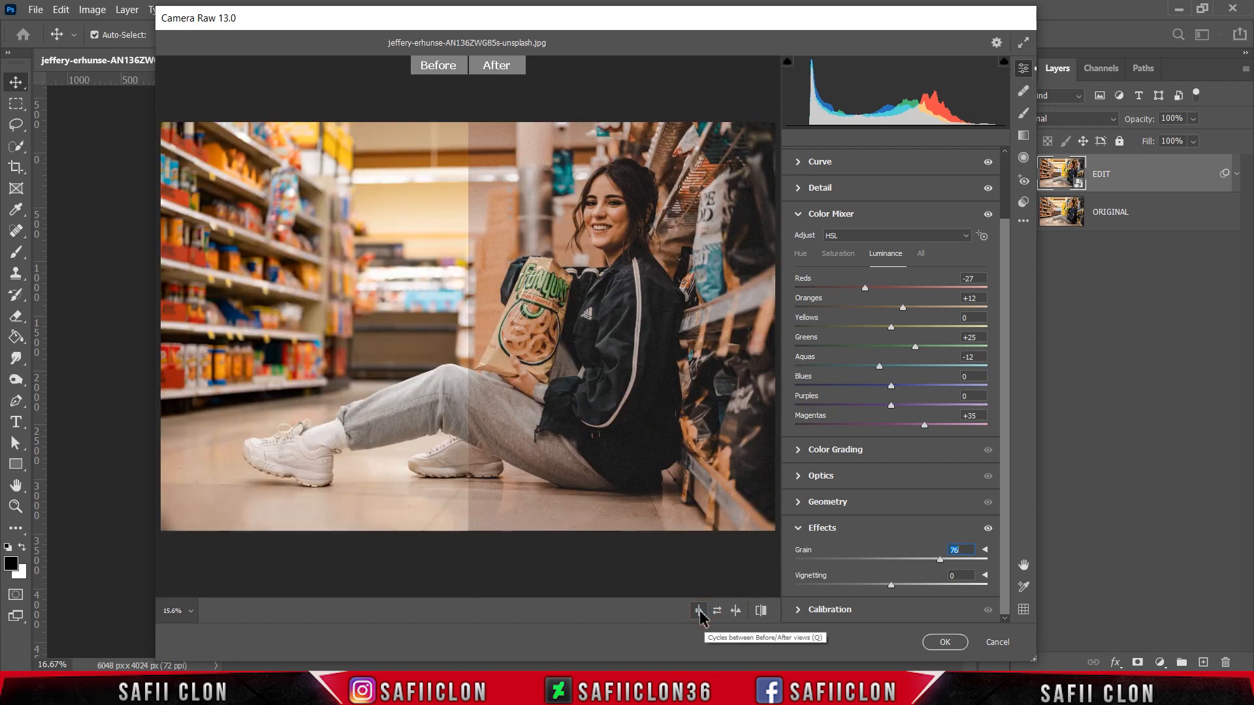
{"action": "left_click", "coordinate": [699, 613]}
{"action": "left_click", "coordinate": [699, 612]}
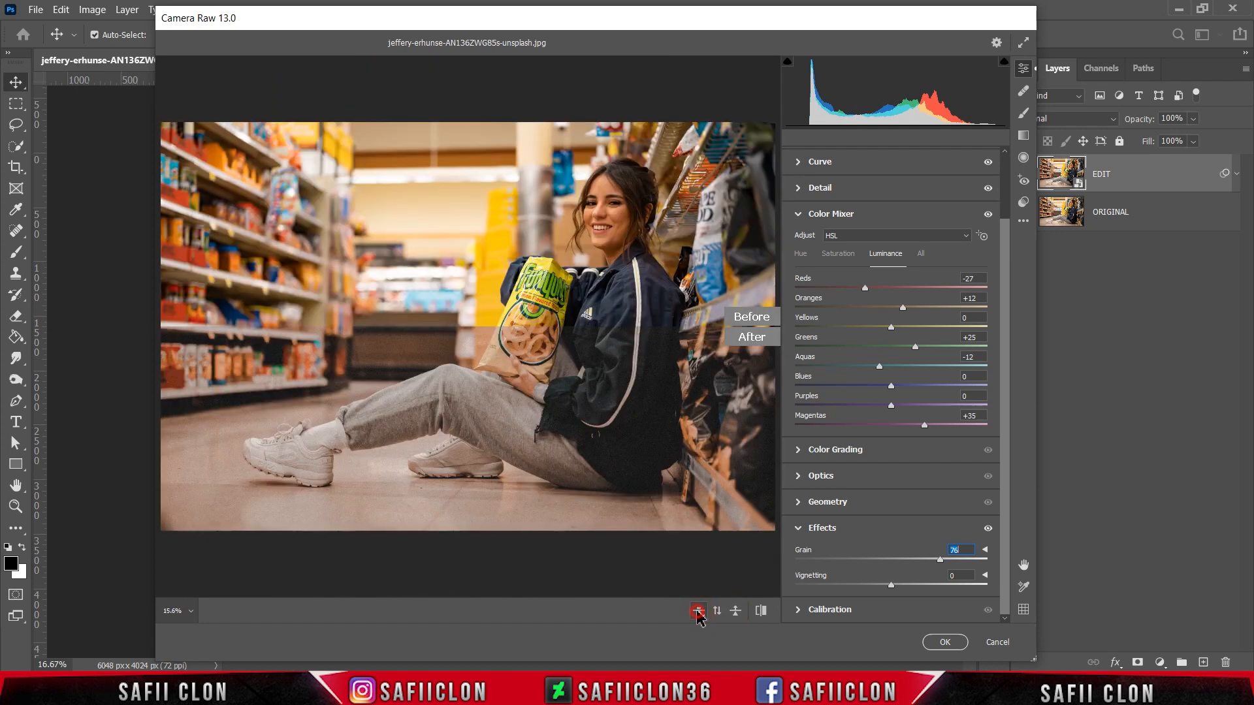
{"action": "left_click", "coordinate": [699, 613]}
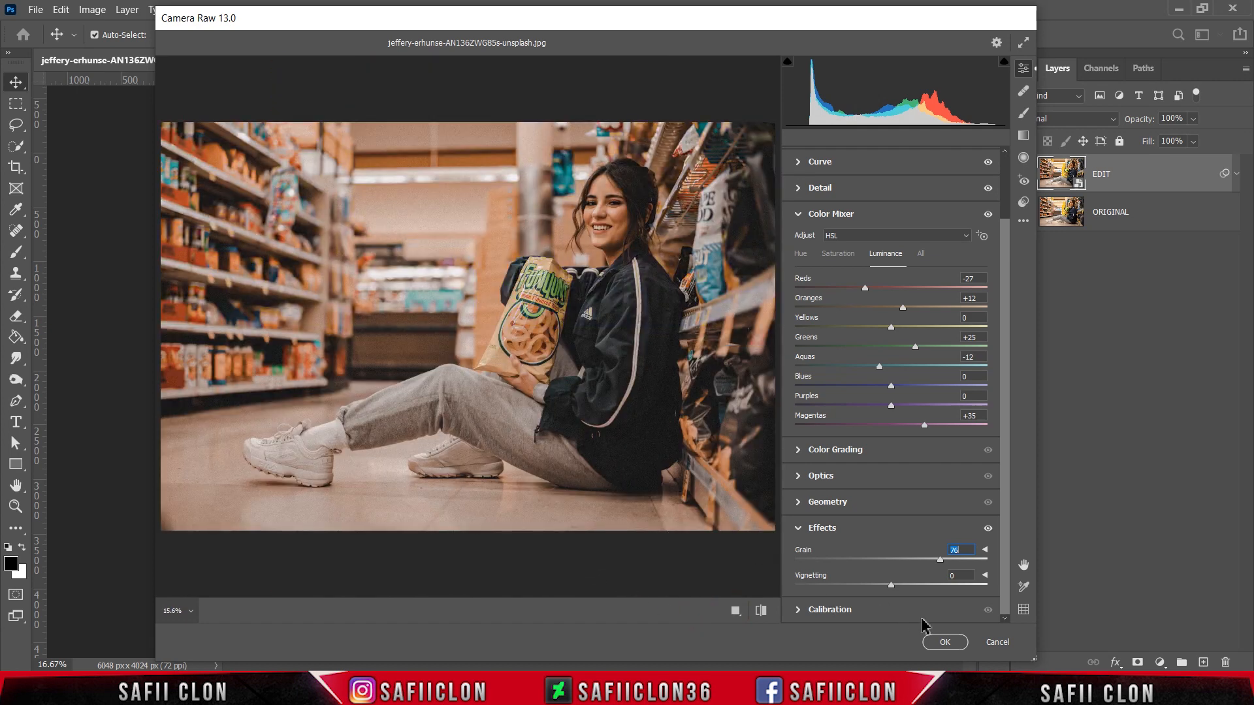
{"action": "left_click", "coordinate": [943, 644]}
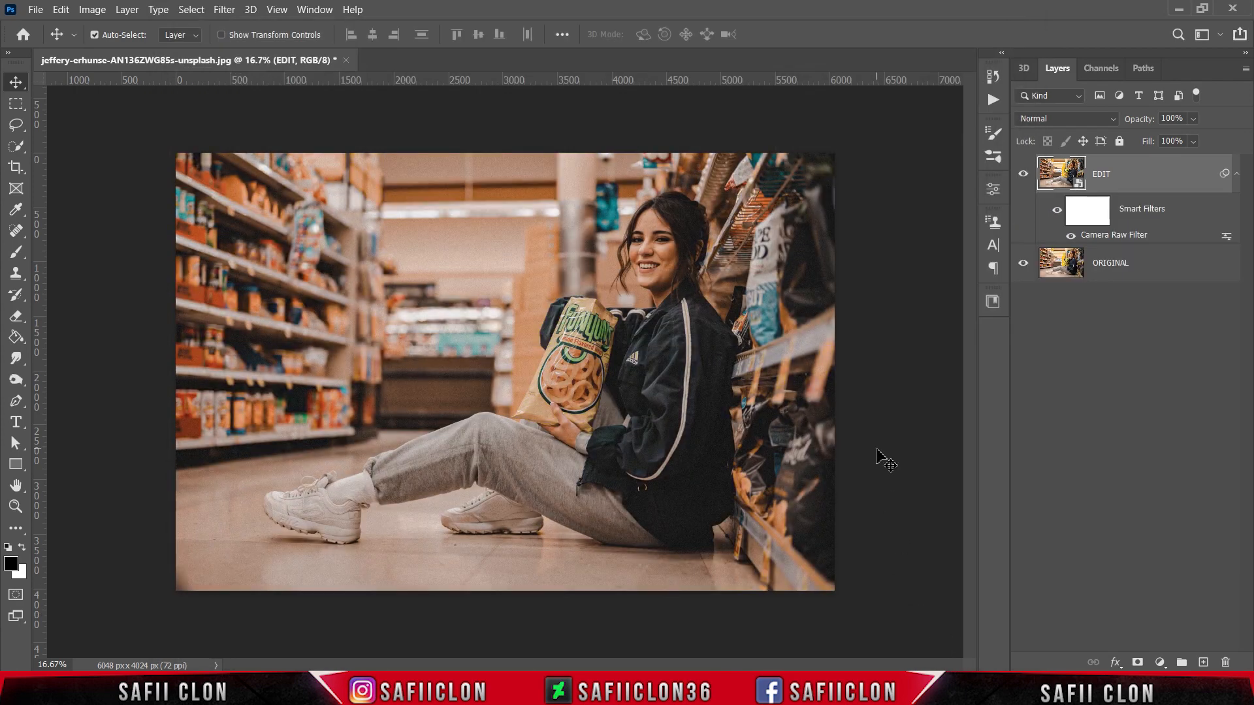
- Toggle the EDIT layer's visibility to compare the graded photo with the original at different magnifications
{"action": "key", "text": "ctrl+plus"}
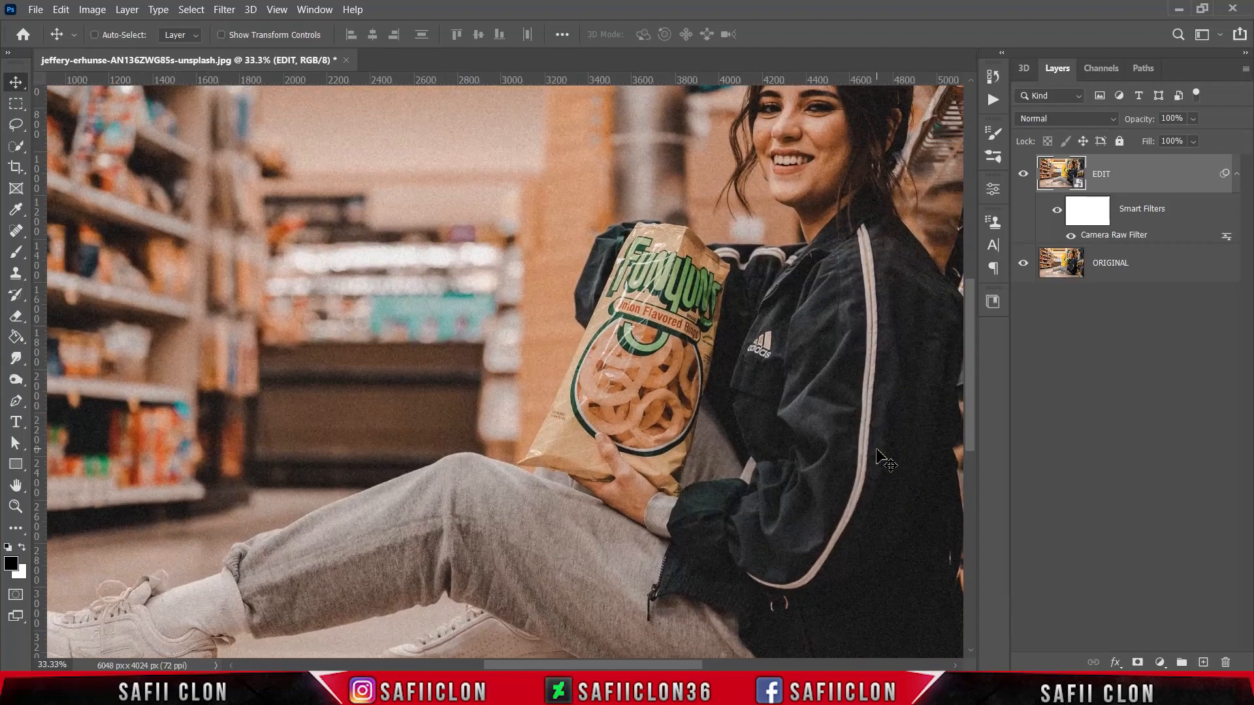
{"action": "key", "text": "ctrl+minus"}
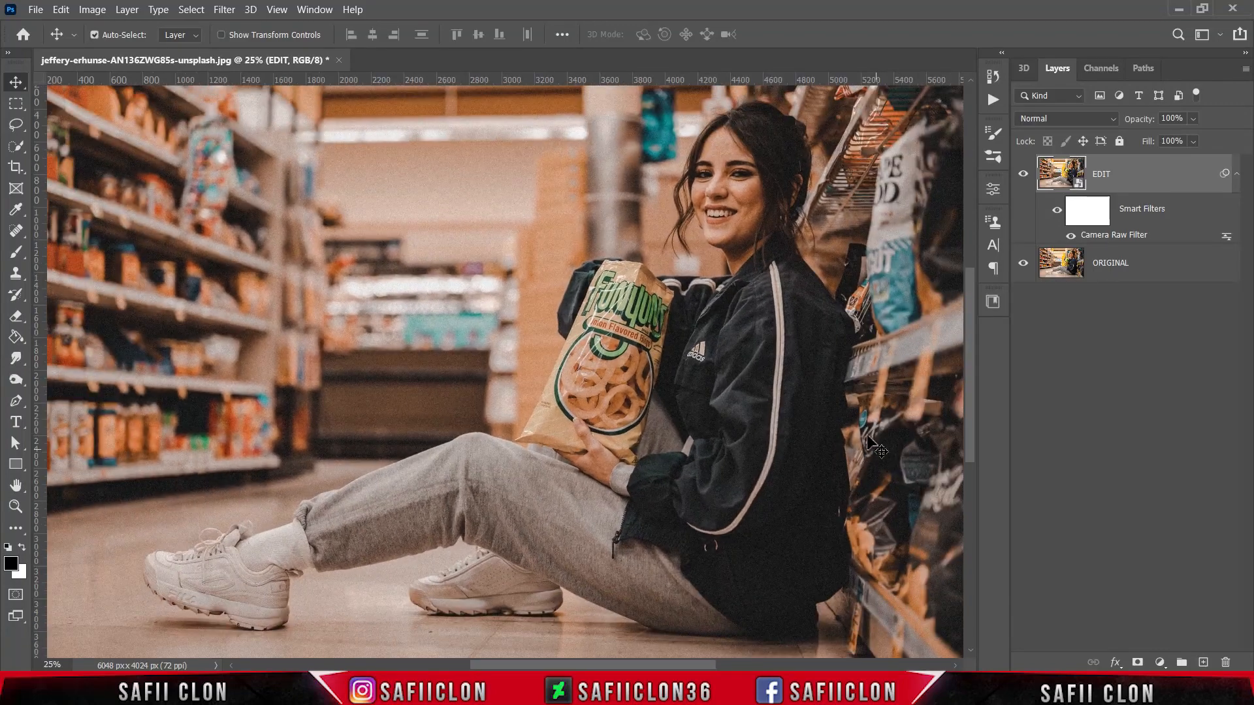
{"action": "left_click", "coordinate": [1024, 174]}
{"action": "left_click", "coordinate": [1026, 173]}
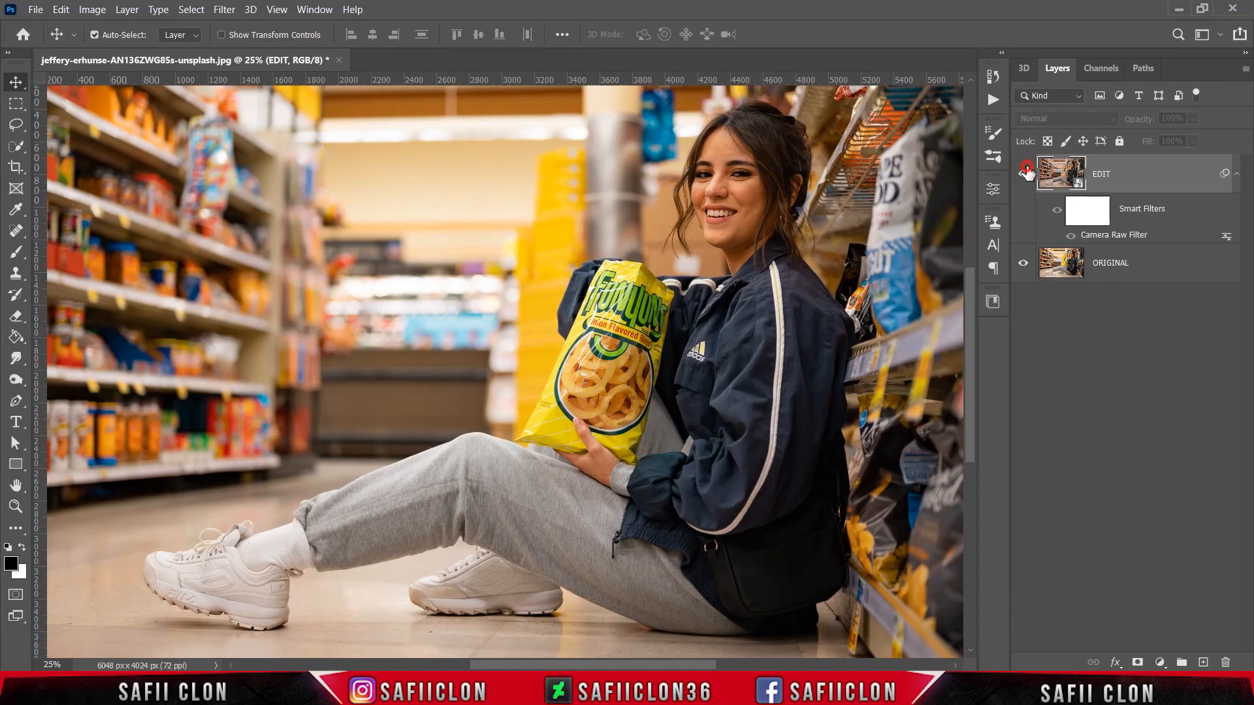
{"action": "left_click", "coordinate": [1026, 173]}
{"action": "left_click", "coordinate": [1025, 173]}
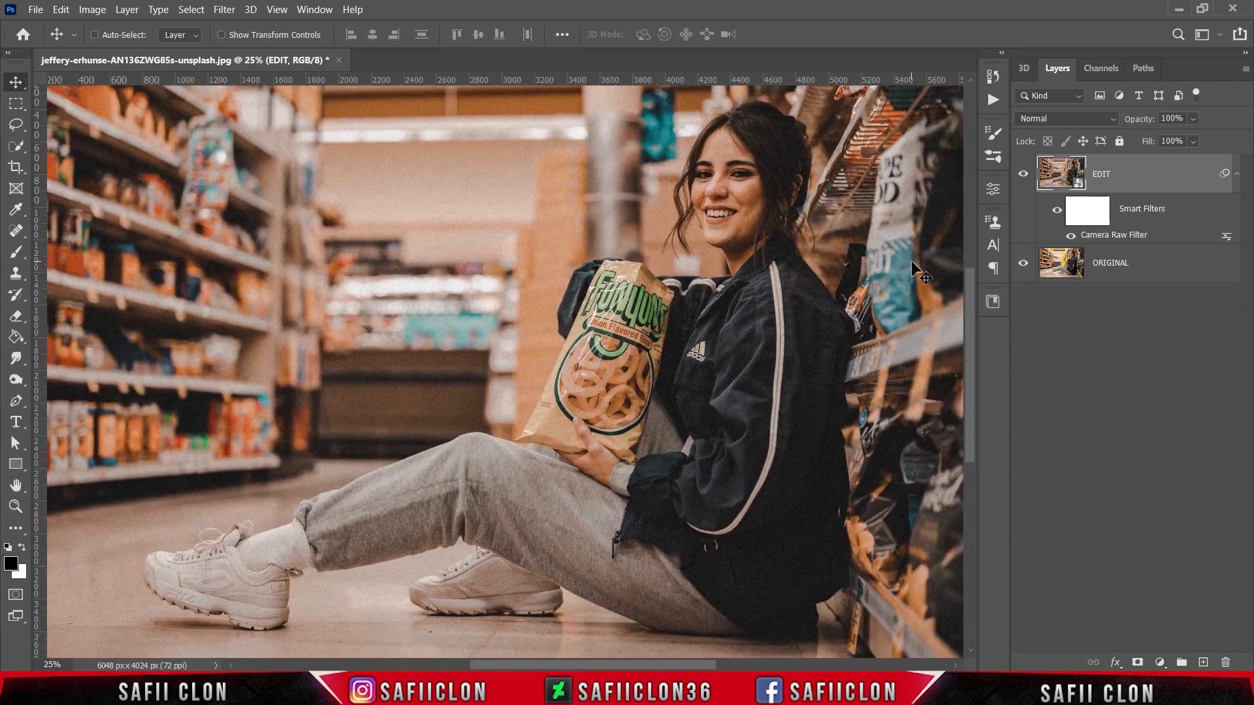
{"action": "key", "text": "ctrl+minus"}
{"action": "key", "text": "ctrl+minus"}
{"action": "key", "text": "ctrl+plus"}
{"action": "key", "text": "ctrl+plus"}
{"action": "key", "text": "ctrl+minus"}
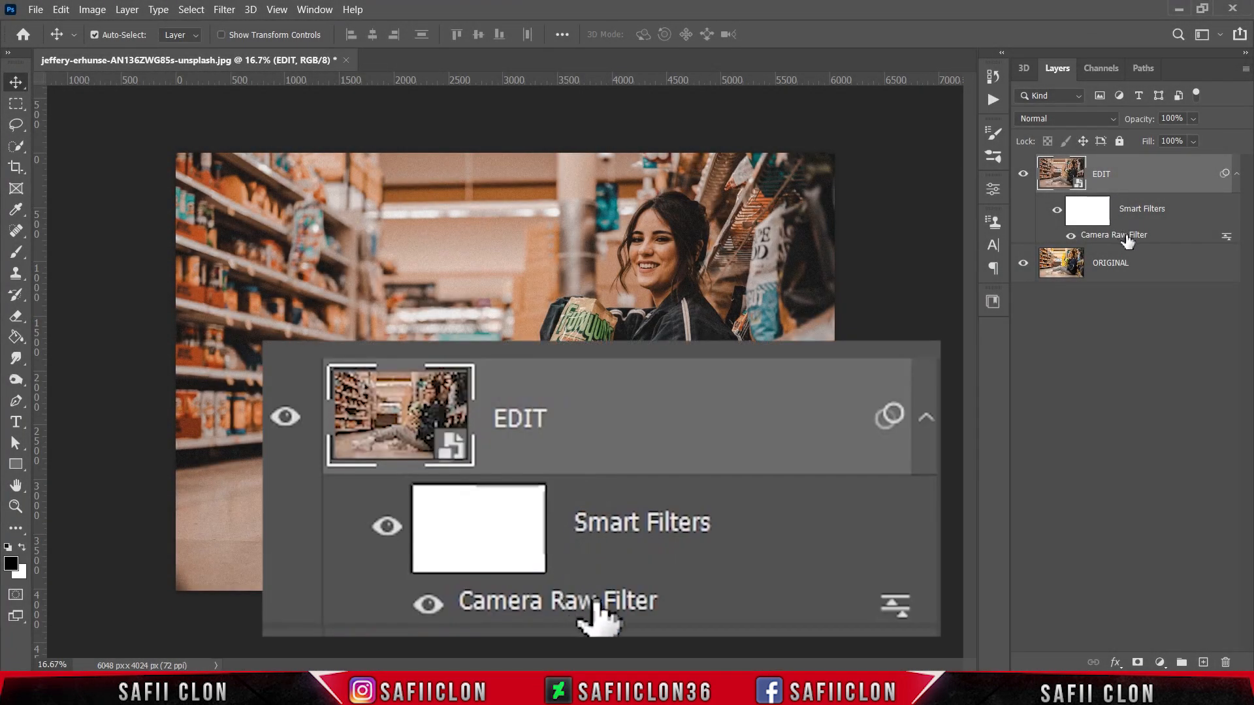
- Reopen the EDIT layer's Camera Raw Filter and start saving its settings with the Default subset
{"action": "double_click", "coordinate": [1137, 237]}
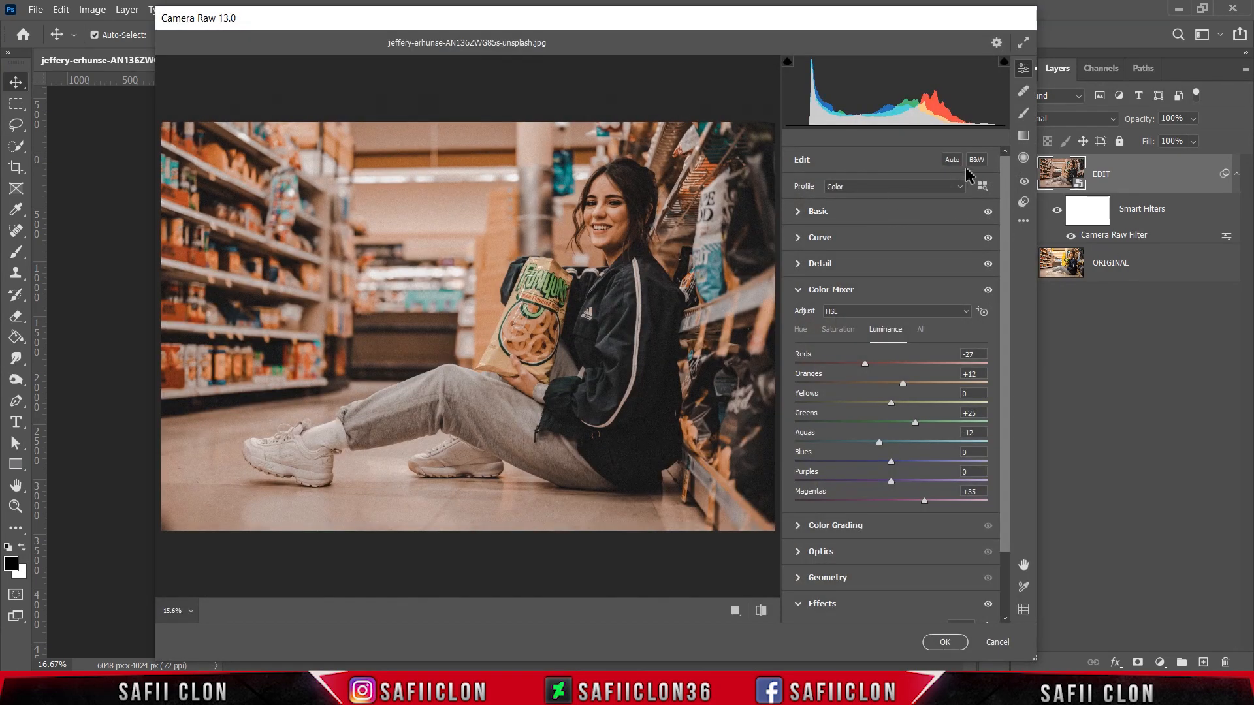
{"action": "left_click", "coordinate": [1024, 221]}
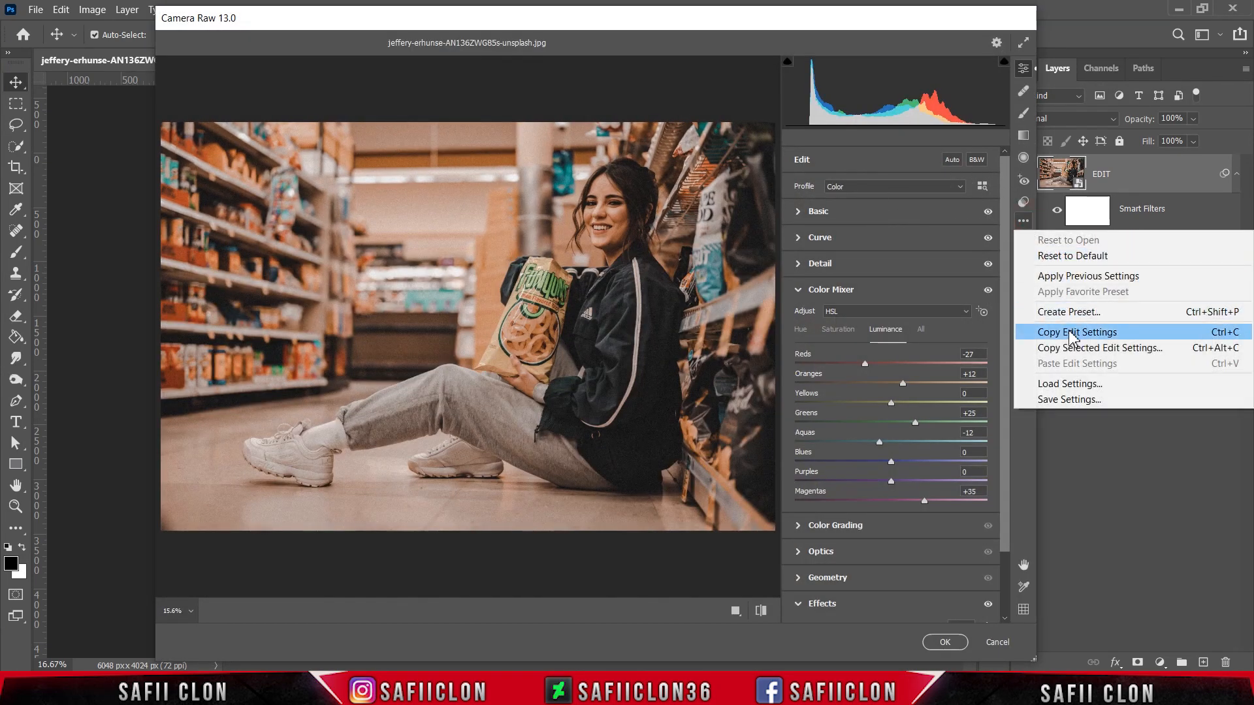
{"action": "left_click", "coordinate": [1087, 404]}
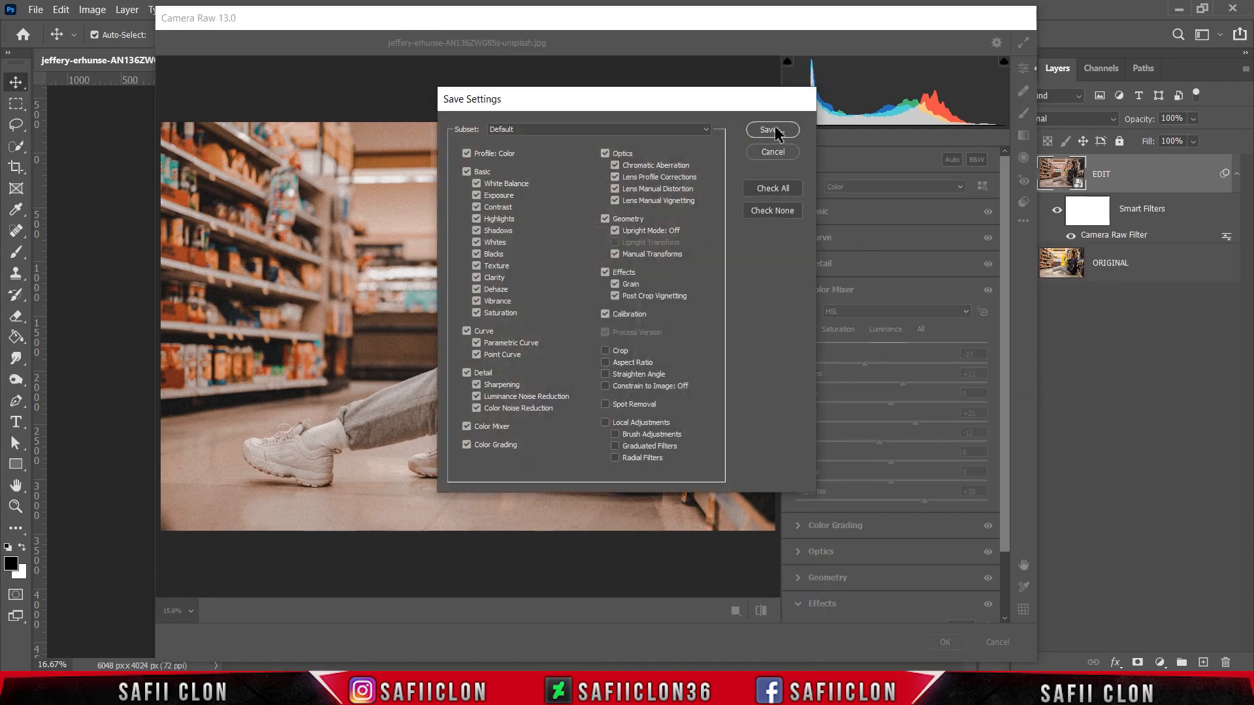
{"action": "left_click", "coordinate": [772, 130]}
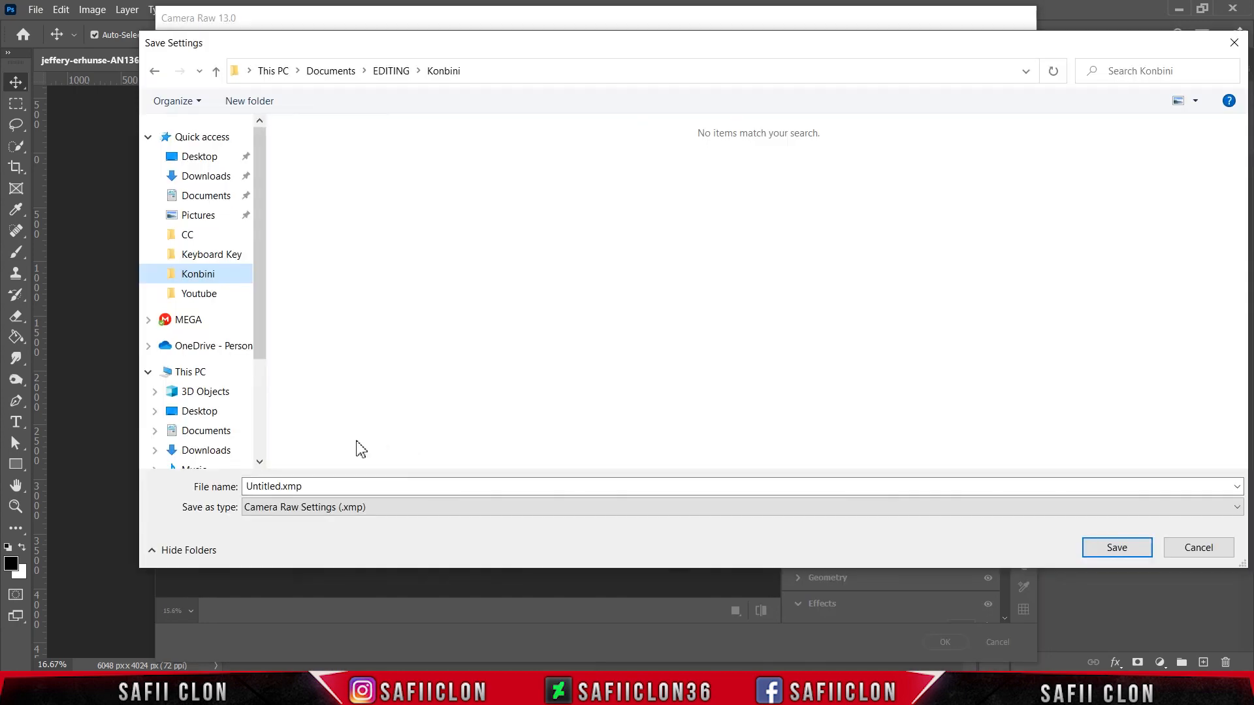
- Save the settings as KONBINI in the Camera Raw Settings (.xmp) format in the Konbini folder
{"action": "left_click", "coordinate": [315, 487]}
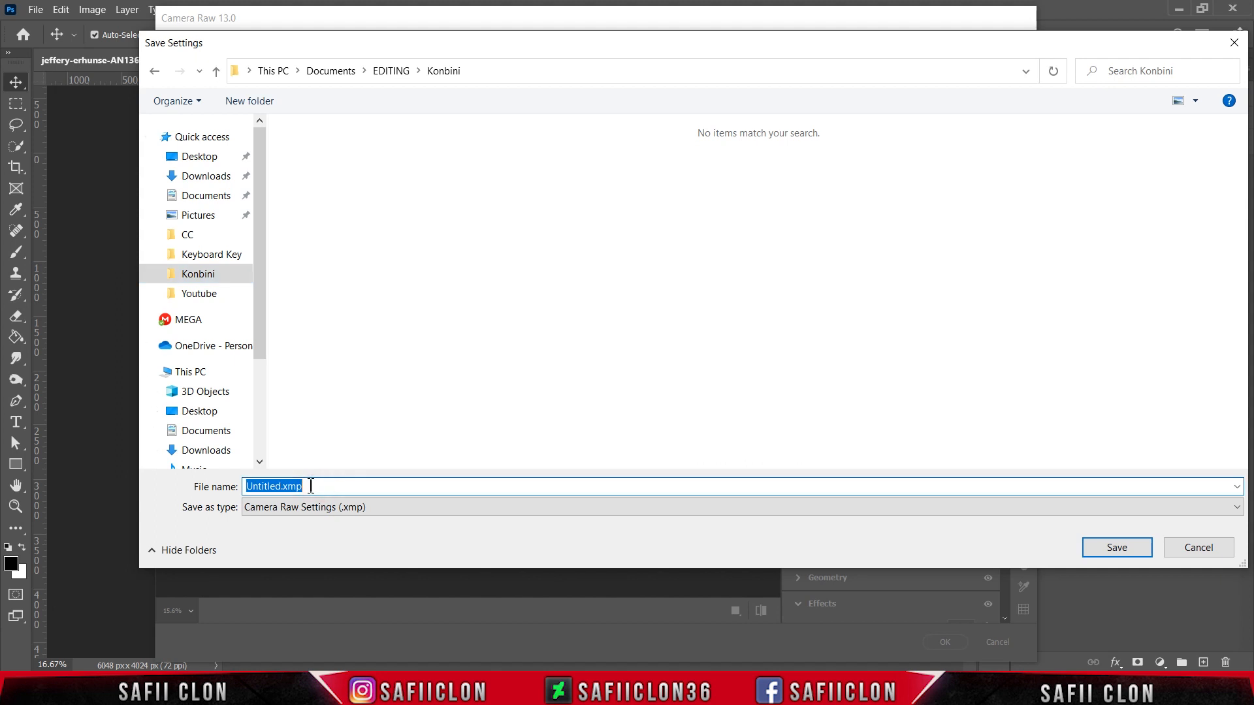
{"action": "type", "text": "KONBIN"}
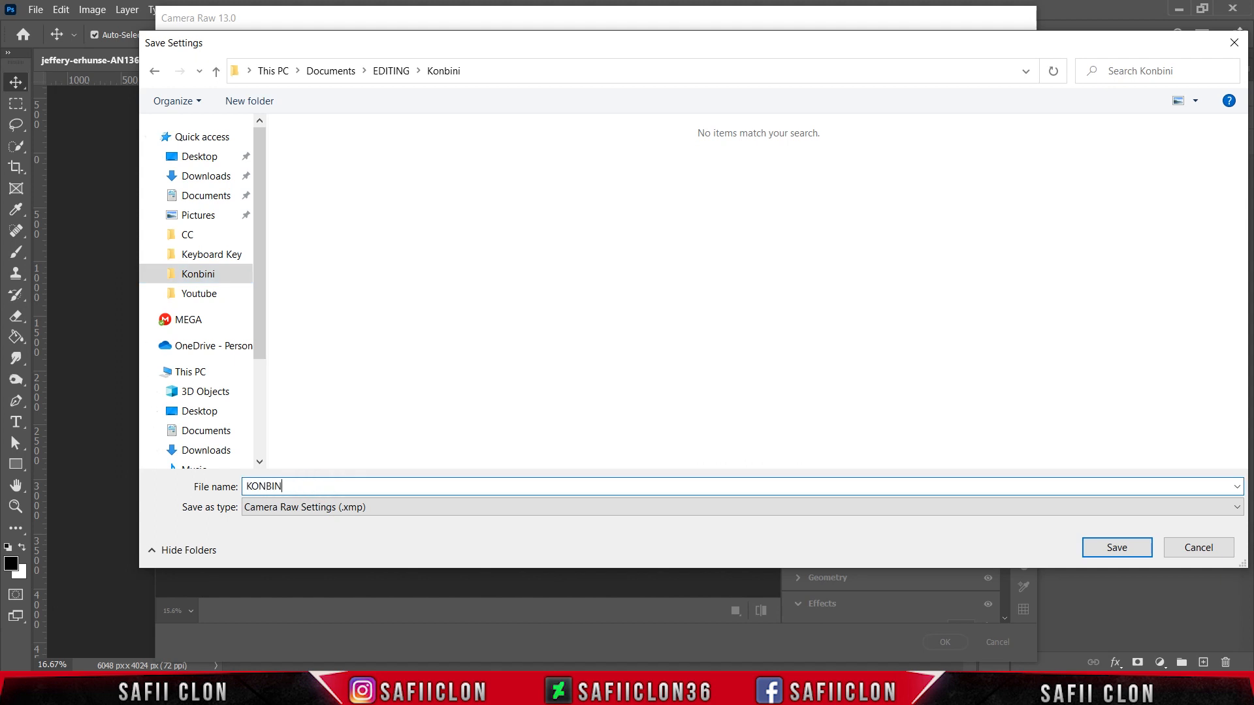
{"action": "type", "text": "I"}
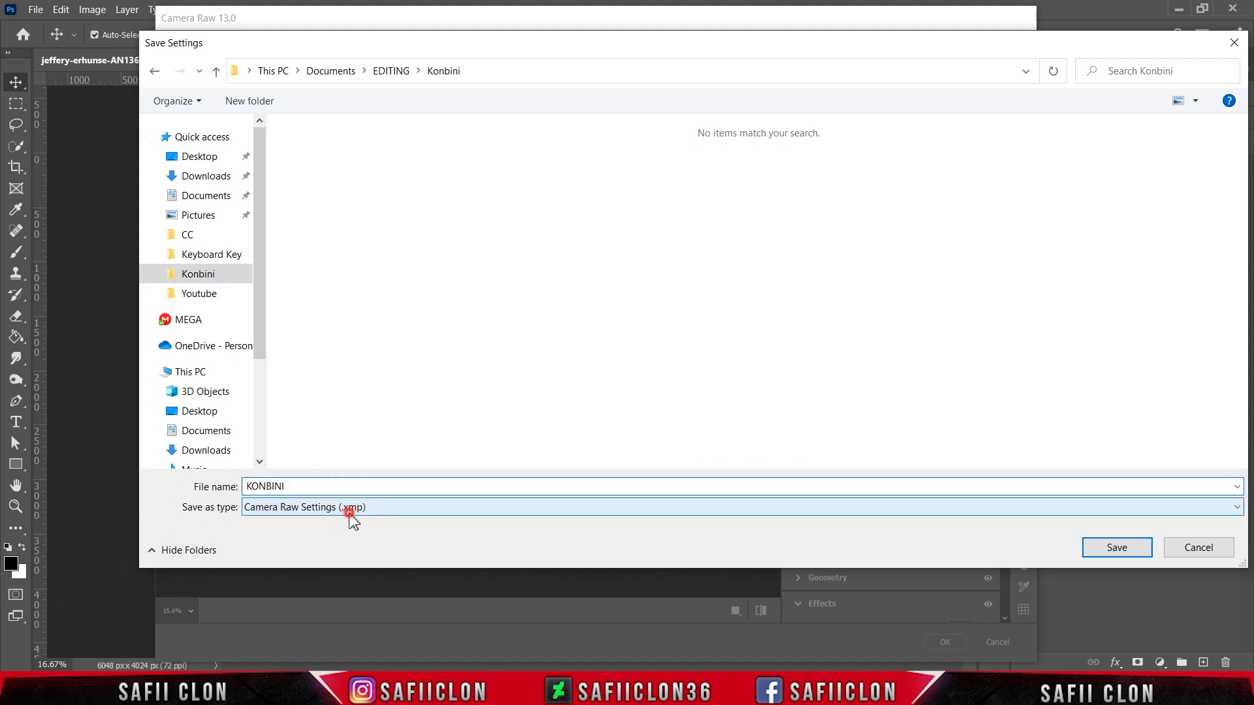
{"action": "left_click", "coordinate": [350, 509]}
{"action": "left_click", "coordinate": [336, 525]}
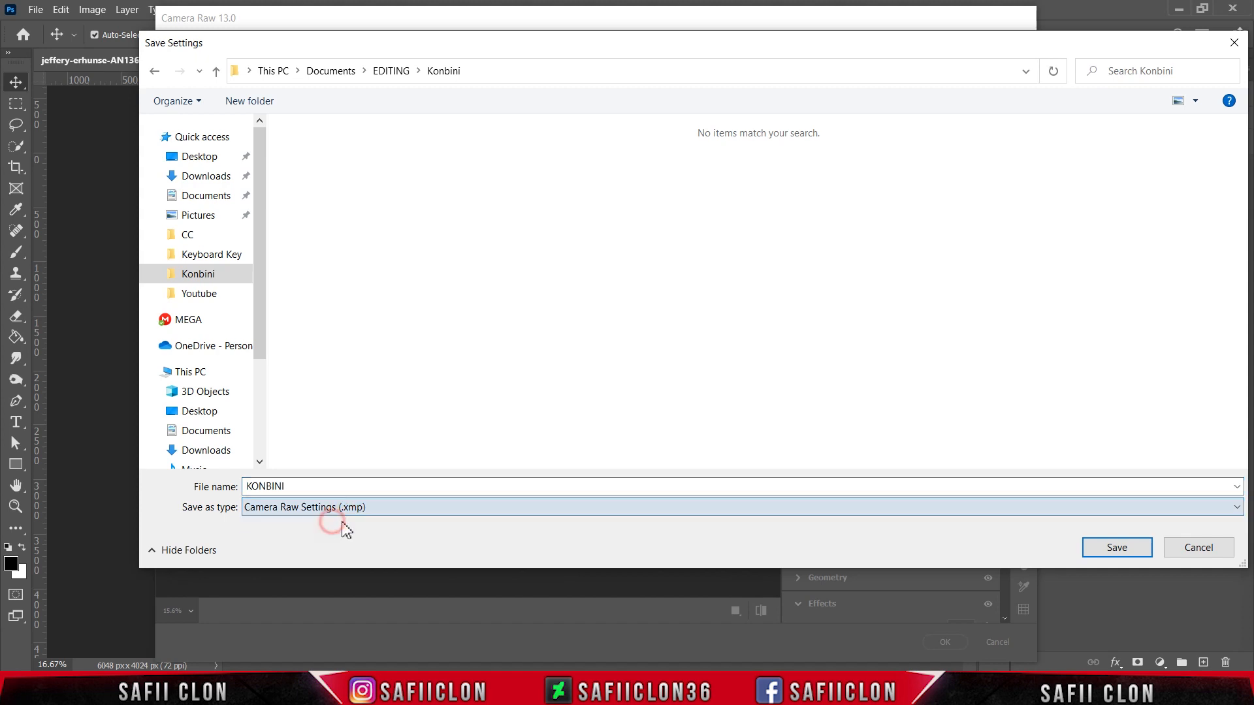
{"action": "left_click", "coordinate": [1103, 552]}
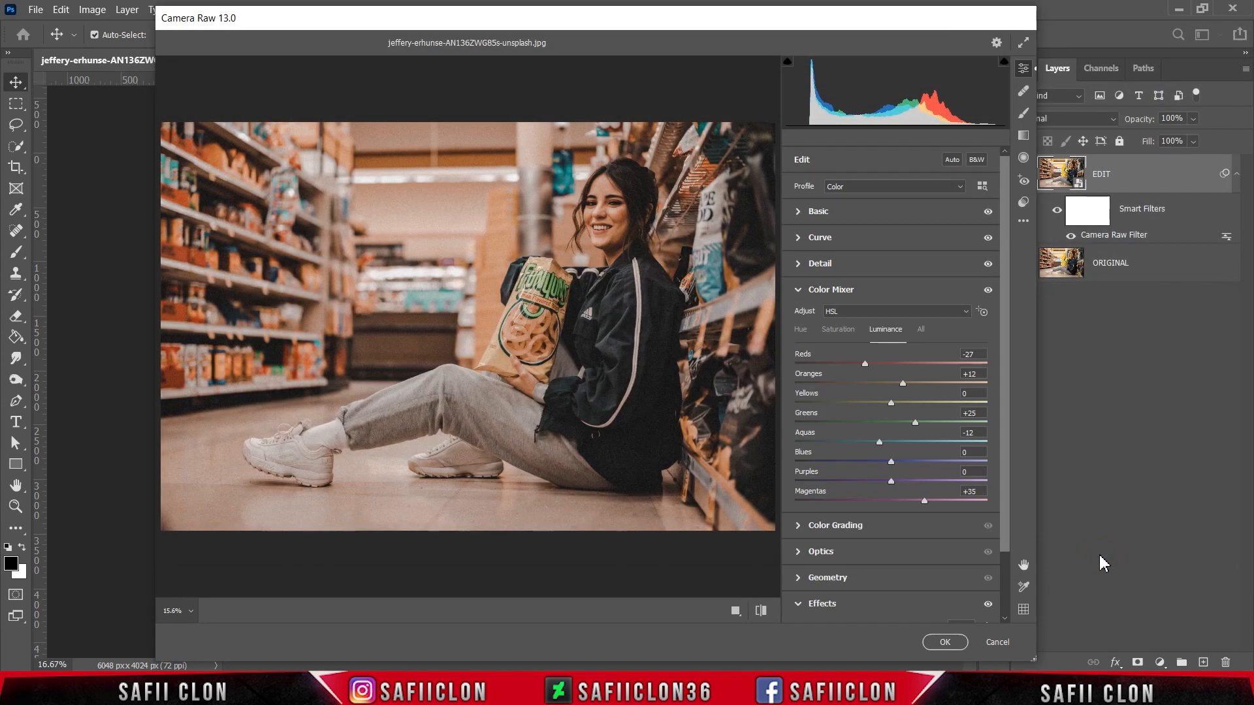
- Confirm the EDIT layer's Camera Raw settings and toggle its visibility to compare the graded photo with the original
{"action": "left_click", "coordinate": [945, 643]}
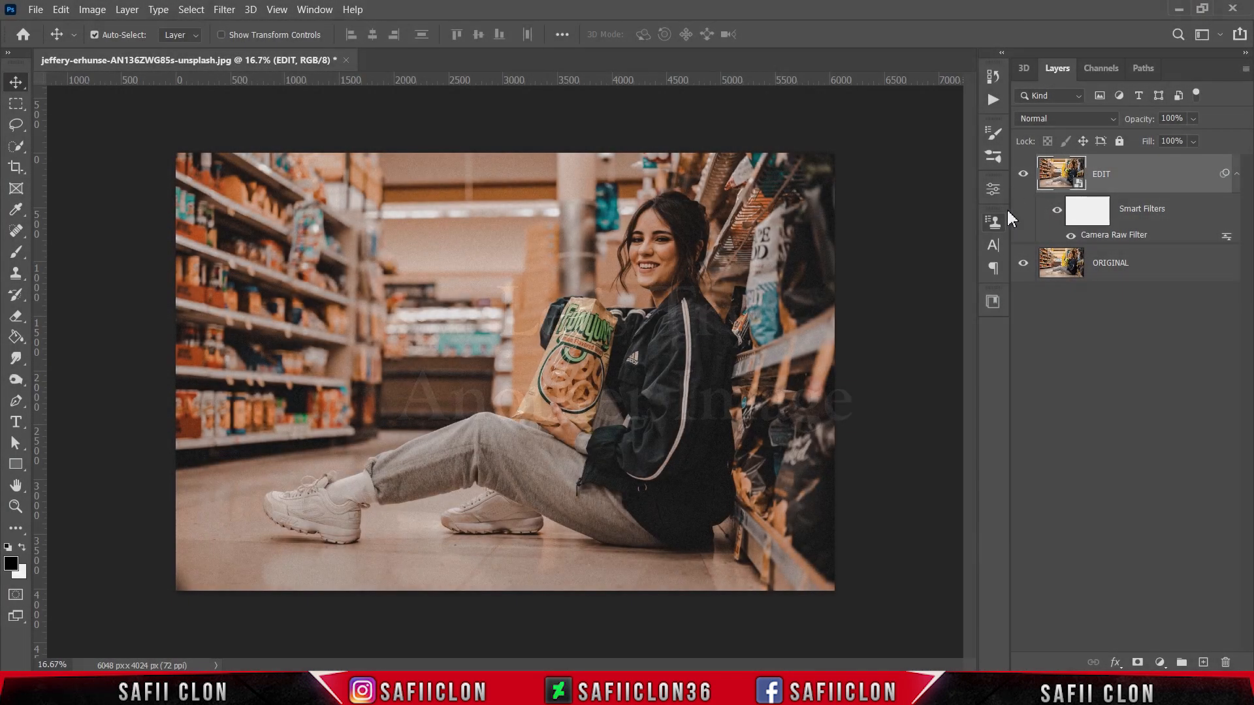
{"action": "left_click", "coordinate": [1023, 174]}
{"action": "left_click", "coordinate": [1022, 174]}
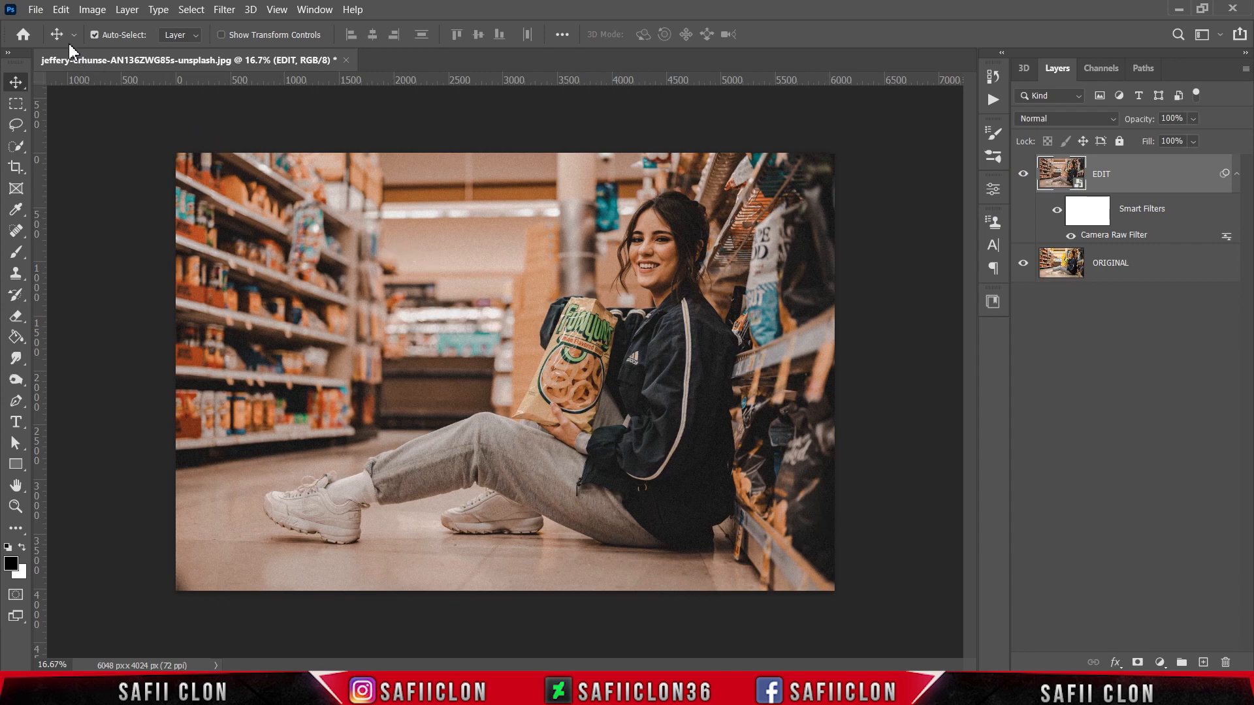
- Open the JPG of two people tipping snack bags into their mouths from the Konbini folder
{"action": "left_click", "coordinate": [35, 9]}
{"action": "left_click", "coordinate": [46, 41]}
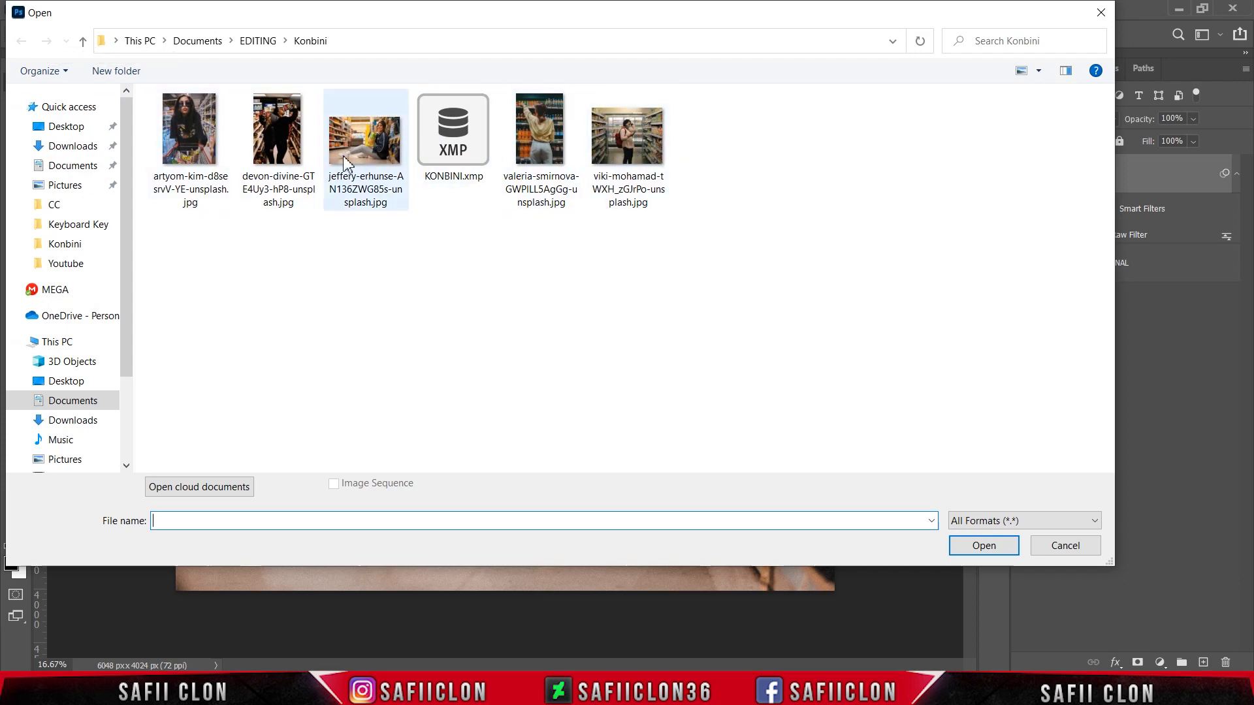
{"action": "left_click", "coordinate": [286, 159]}
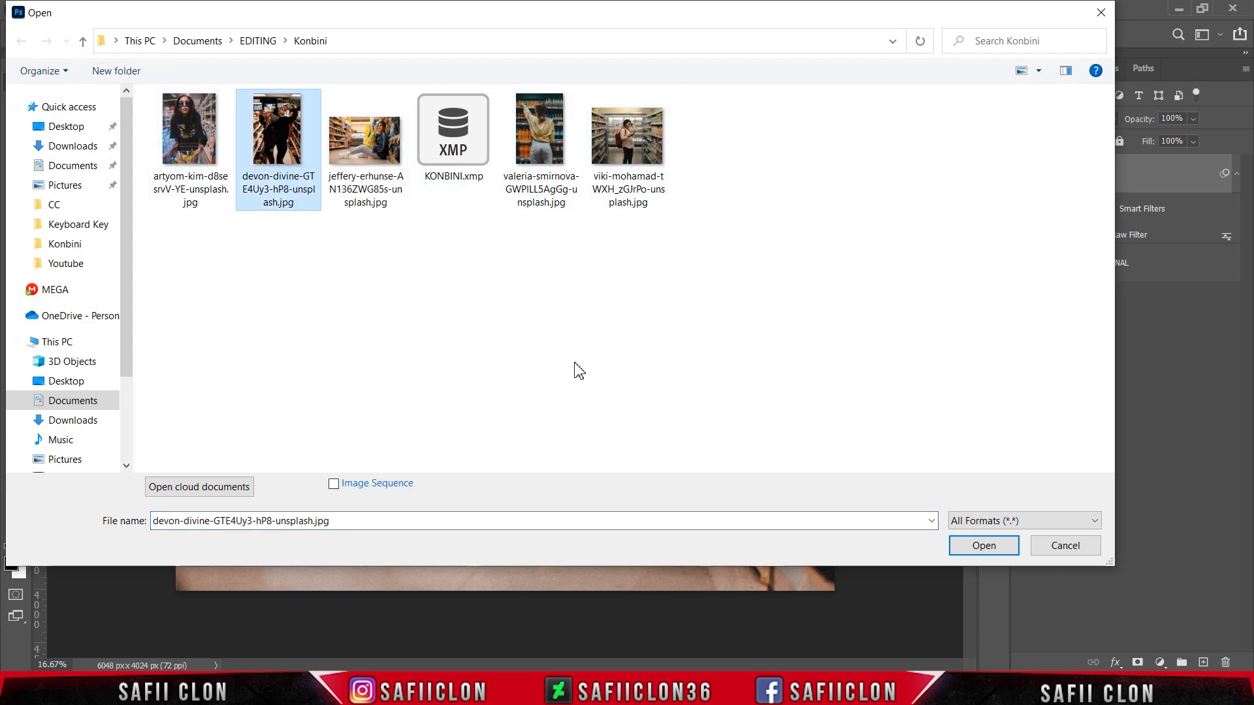
{"action": "left_click", "coordinate": [983, 546]}
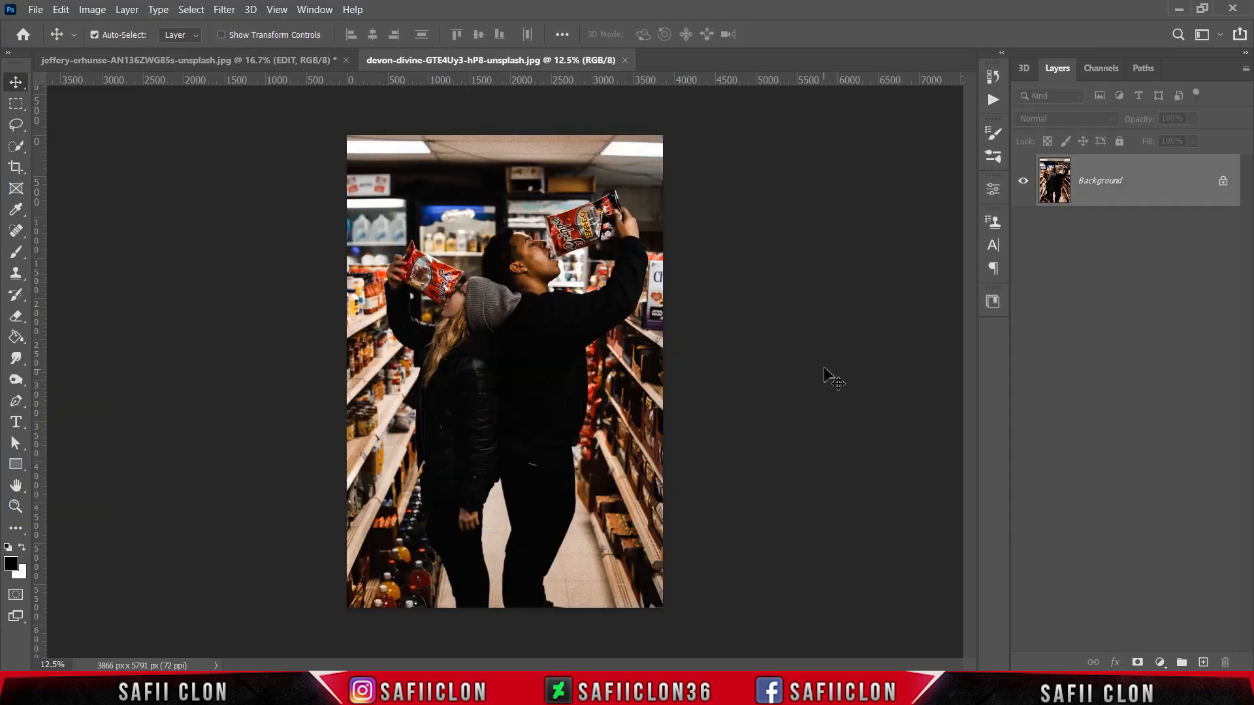
- Unlock the Background layer of the snack-bag photo and duplicate it as Layer 0 copy
{"action": "left_click", "coordinate": [1223, 181]}
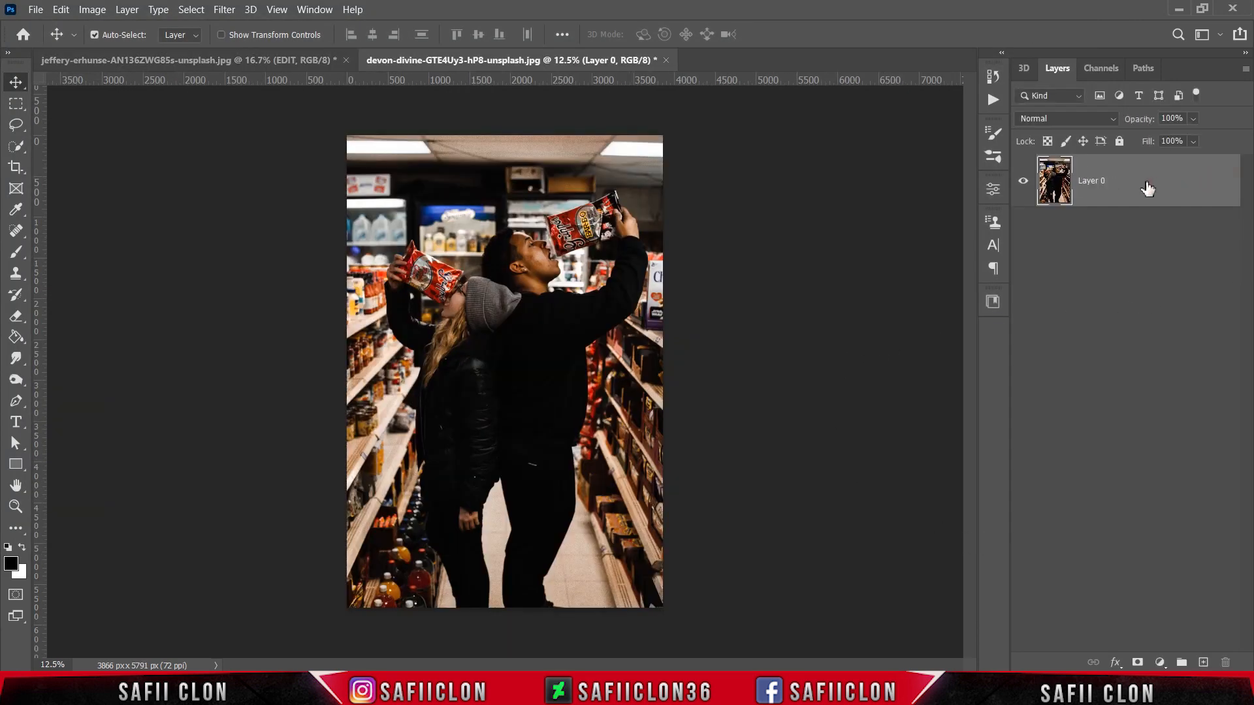
{"action": "right_click", "coordinate": [1148, 189]}
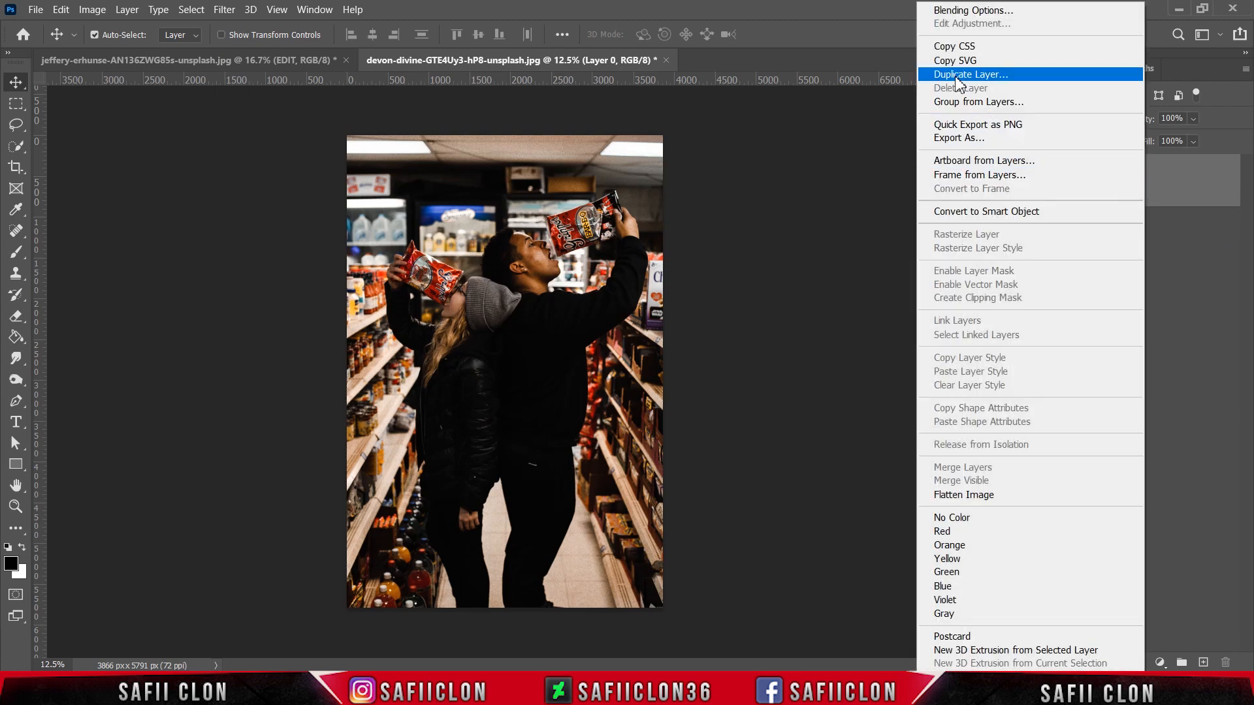
{"action": "left_click", "coordinate": [957, 76]}
{"action": "left_click", "coordinate": [763, 183]}
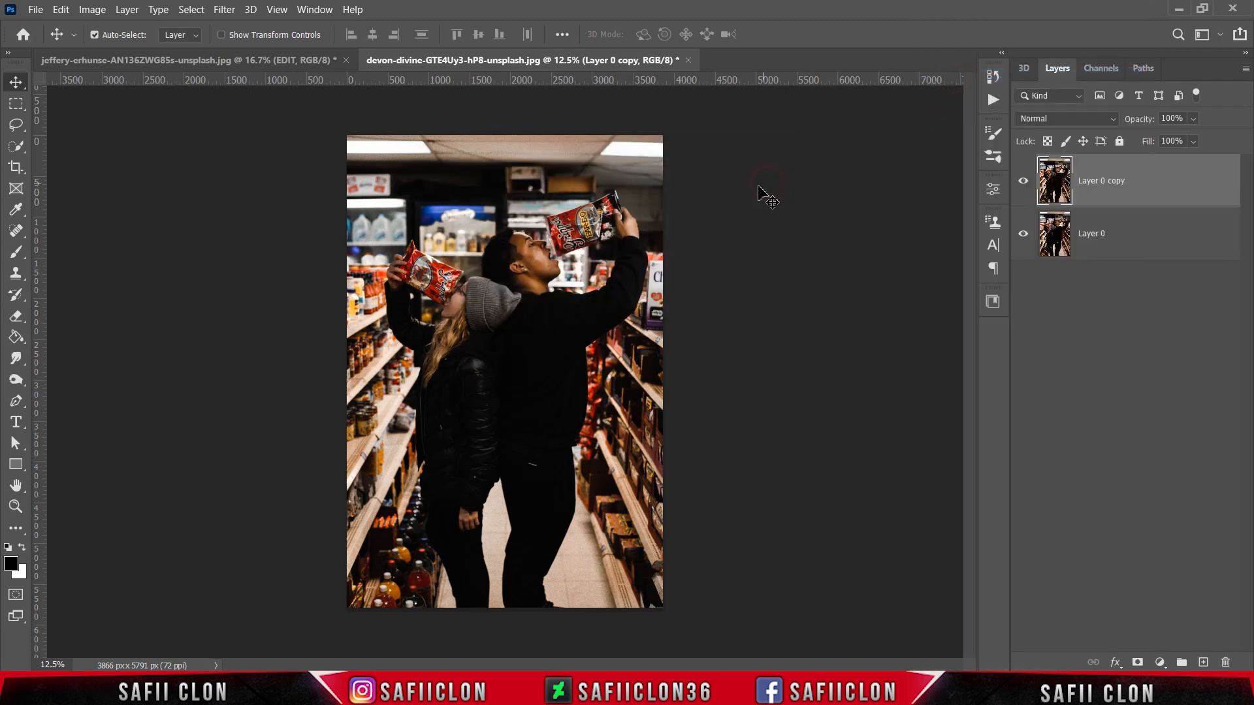
- Convert Layer 0 copy to a smart object and open it in the Camera Raw Filter
{"action": "right_click", "coordinate": [1145, 184]}
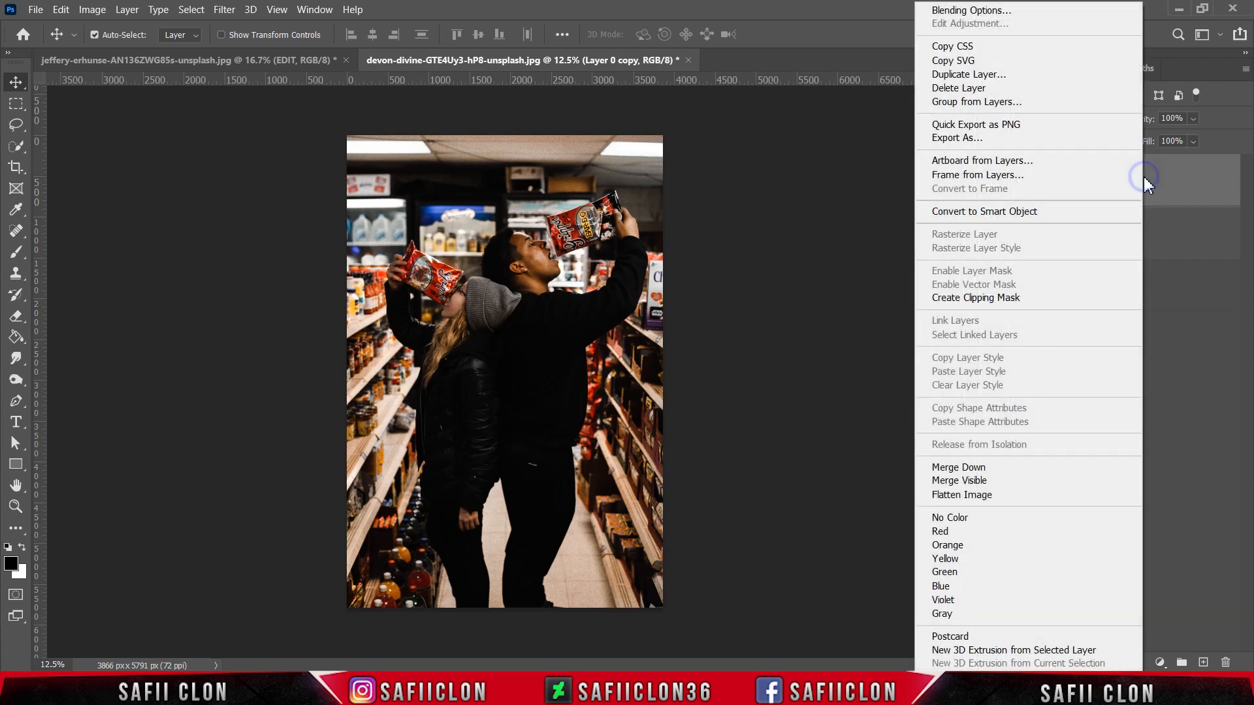
{"action": "left_click", "coordinate": [956, 215]}
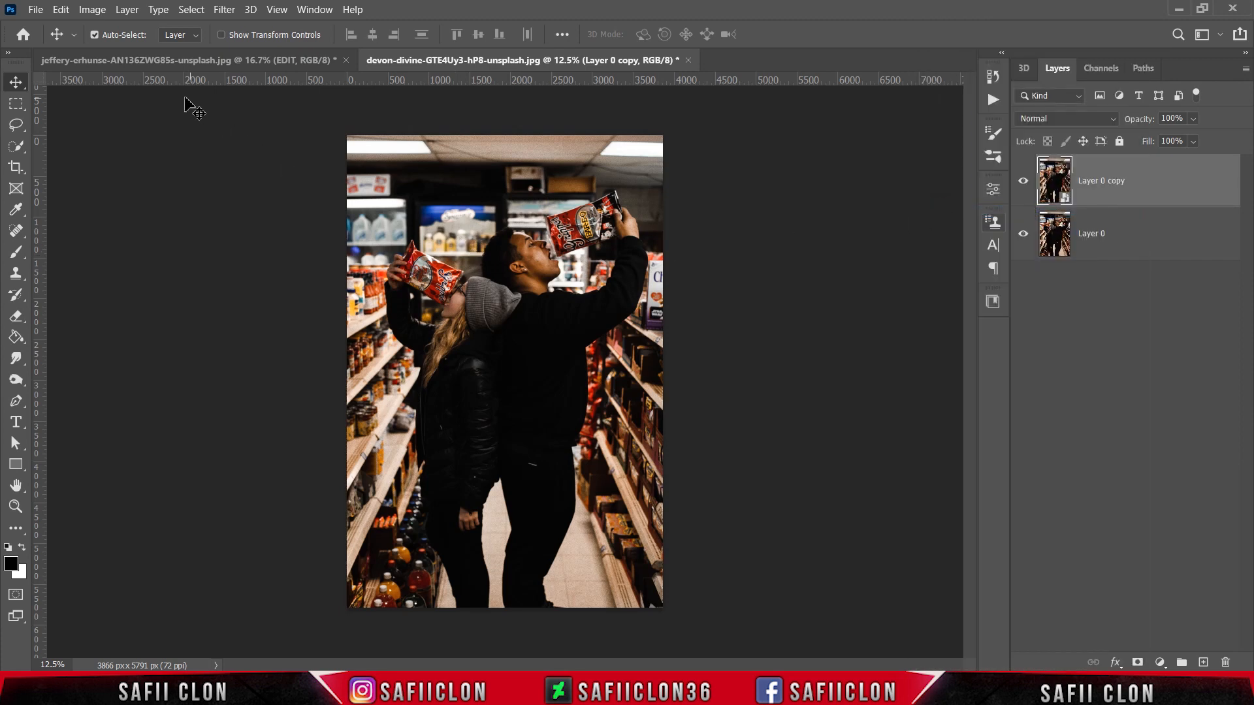
{"action": "left_click", "coordinate": [227, 11]}
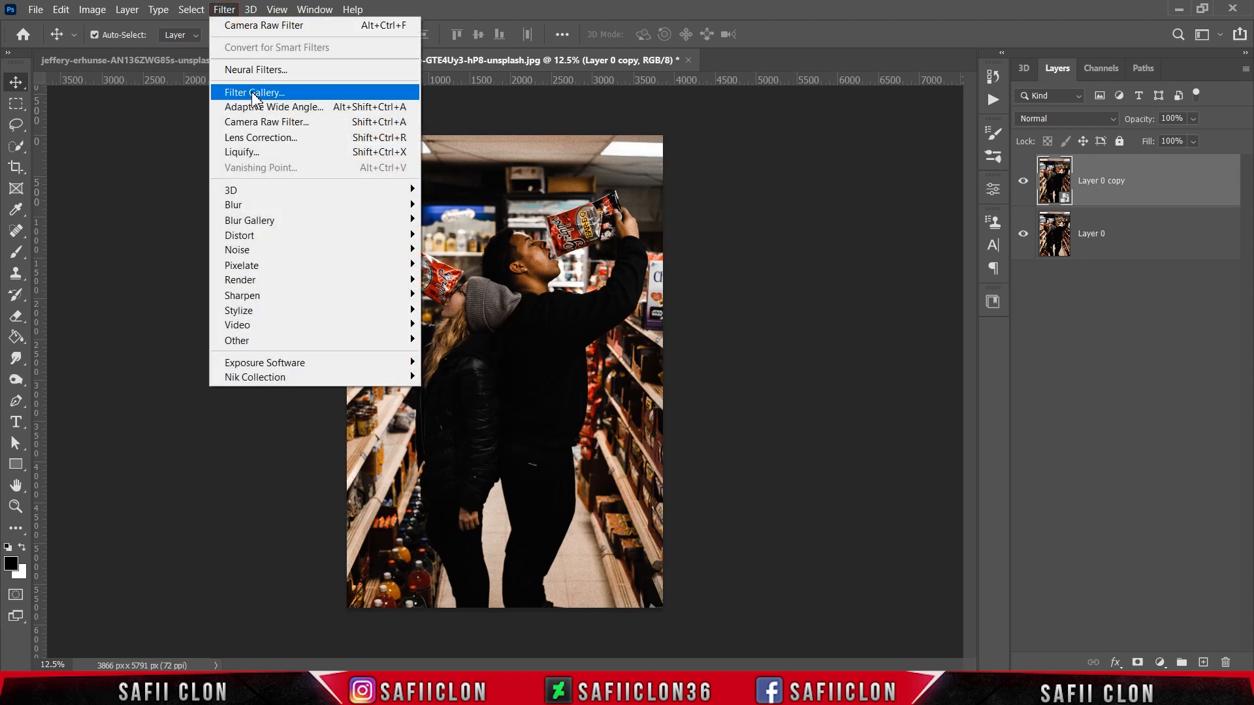
{"action": "left_click", "coordinate": [264, 123]}
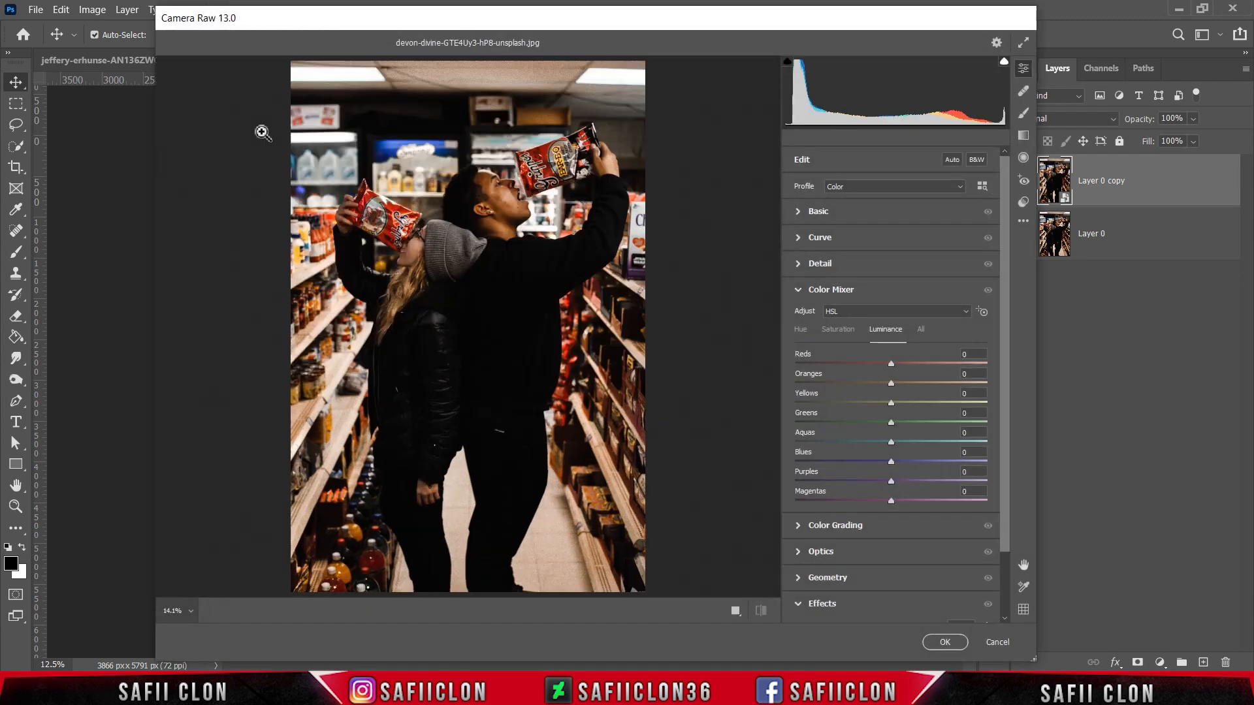
- Load the saved KONBINI.xmp settings from the Konbini folder into Camera Raw
{"action": "left_click", "coordinate": [1023, 221]}
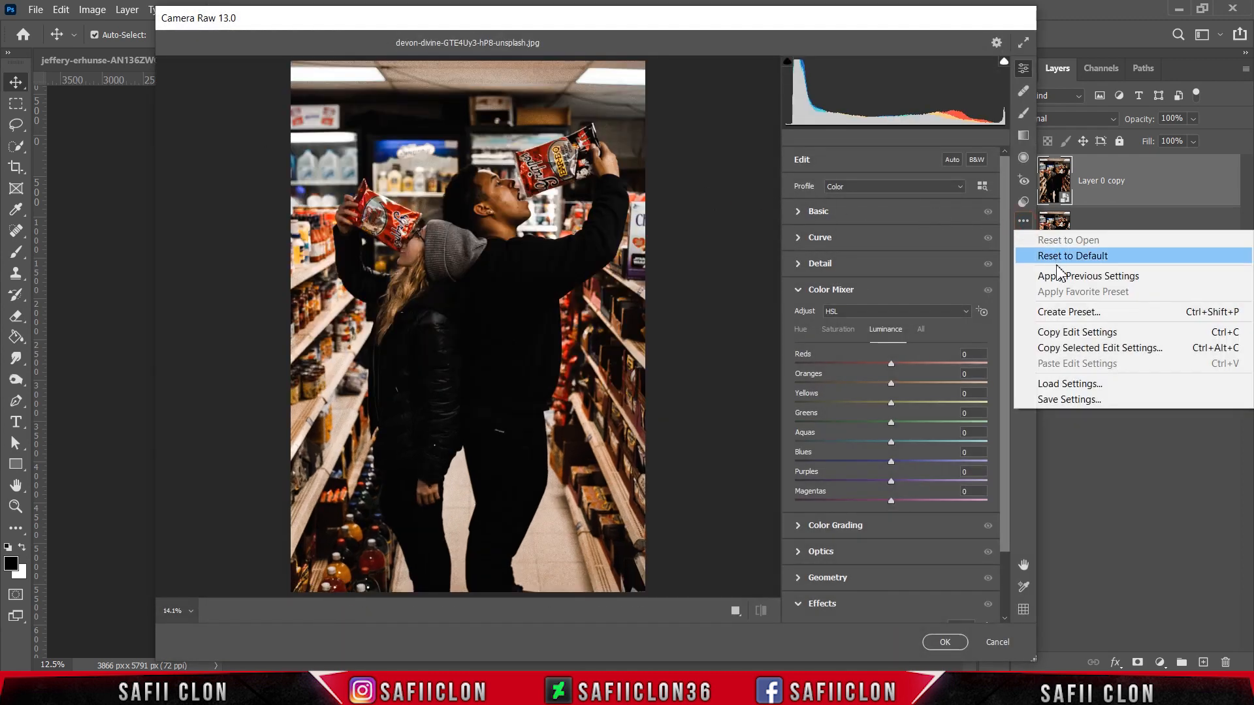
{"action": "left_click", "coordinate": [1082, 385]}
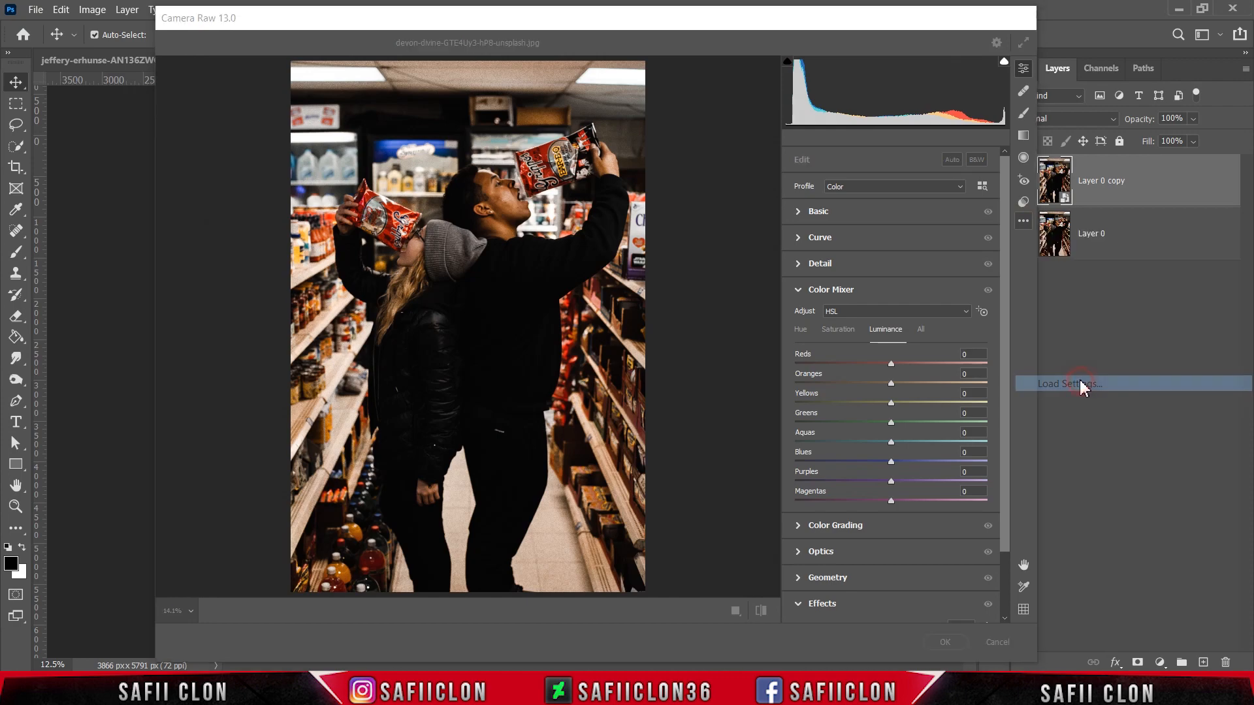
{"action": "left_click", "coordinate": [326, 182]}
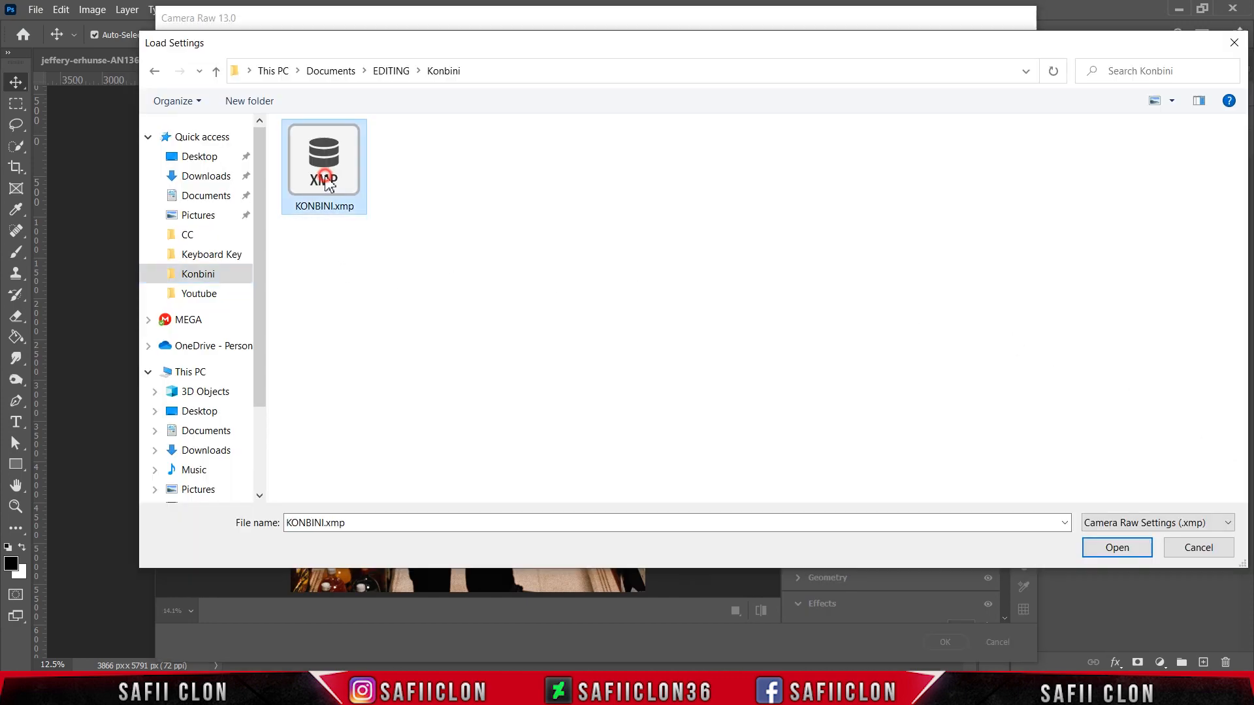
{"action": "left_click", "coordinate": [1112, 551]}
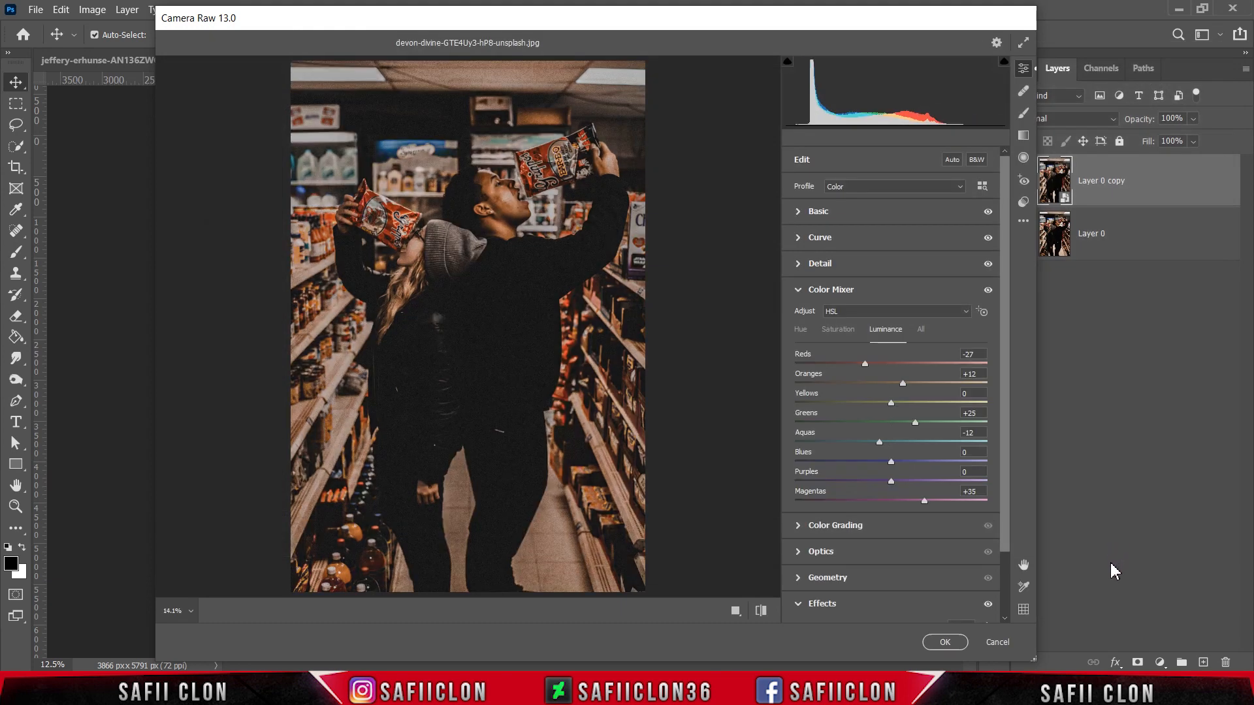
- Cycle through the before/after views of the snack-bag photo and apply the loaded settings to Layer 0 copy
{"action": "left_click", "coordinate": [736, 611]}
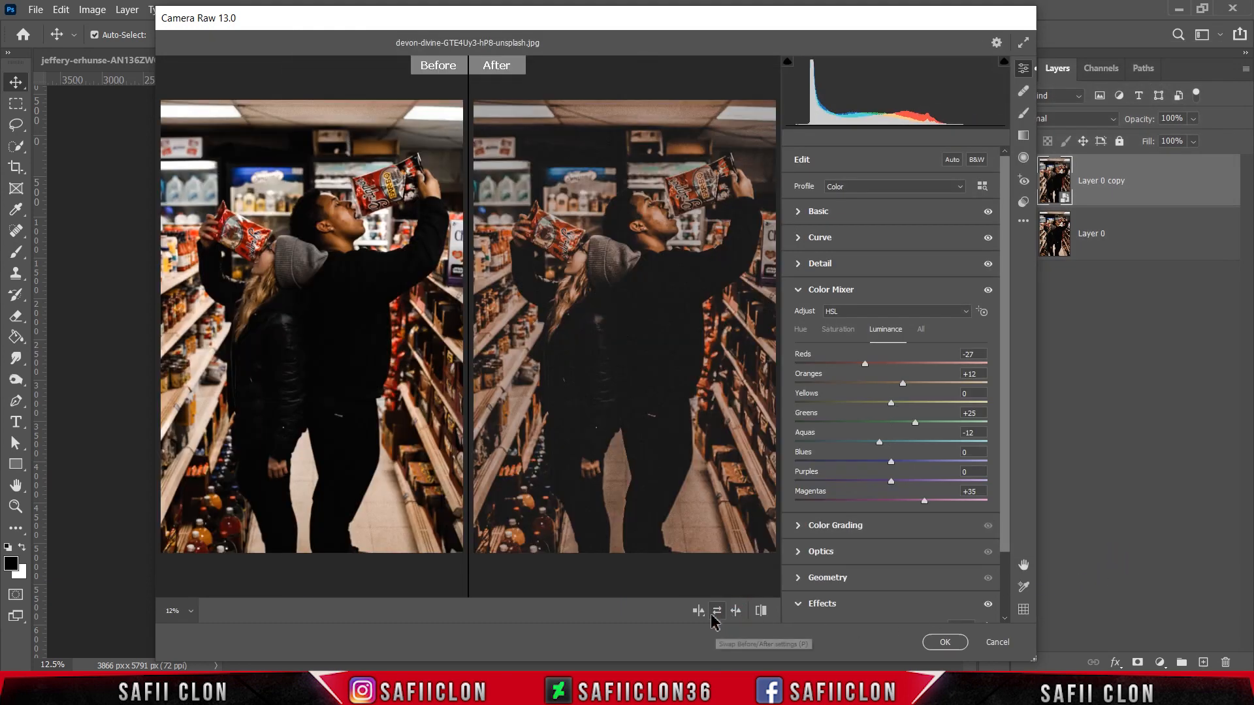
{"action": "left_click", "coordinate": [699, 610]}
{"action": "left_click", "coordinate": [699, 612]}
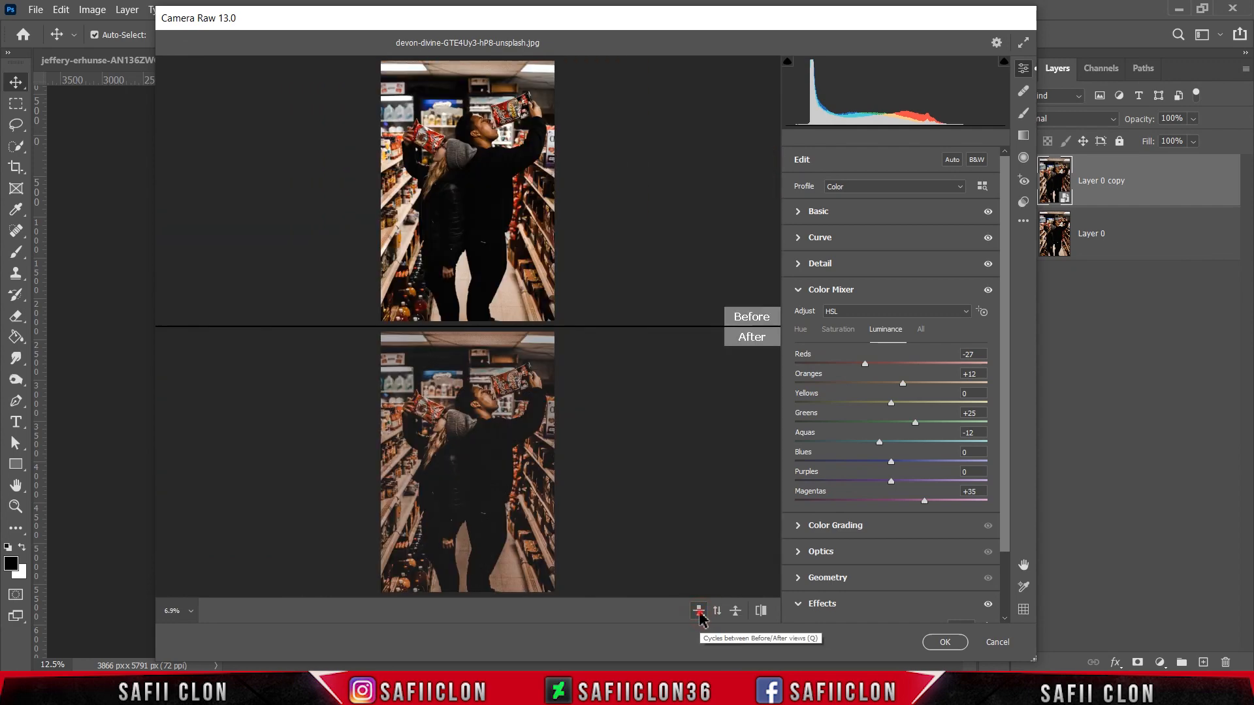
{"action": "left_click", "coordinate": [699, 613]}
{"action": "left_click", "coordinate": [699, 613]}
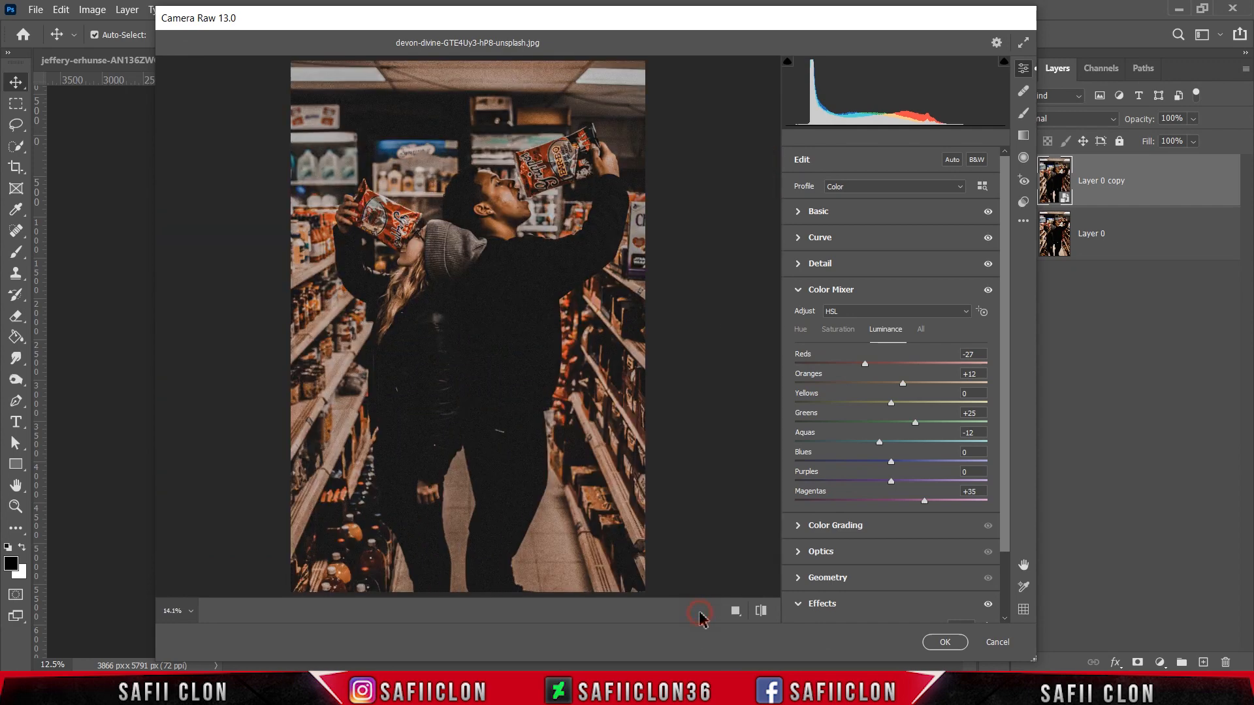
{"action": "left_click", "coordinate": [945, 642]}
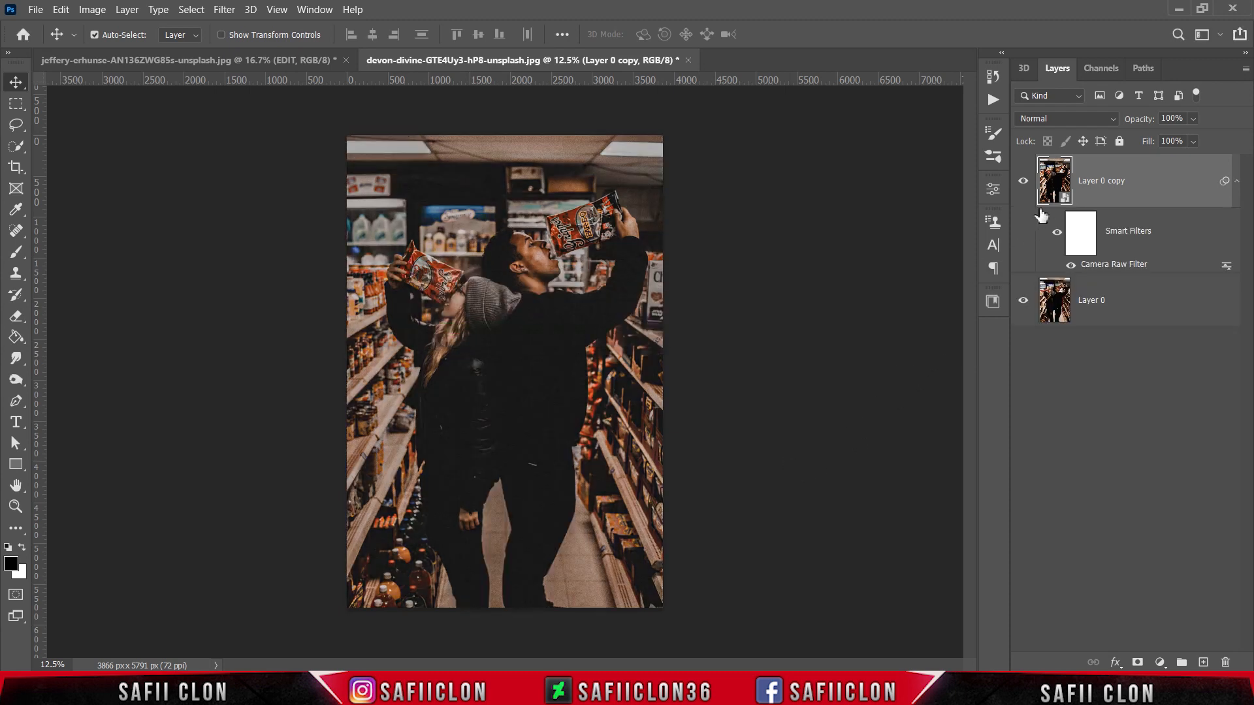
- Toggle Layer 0 copy's visibility at full view and at 25% magnification to compare the preset's grade with the original
{"action": "left_click", "coordinate": [1031, 181]}
{"action": "left_click", "coordinate": [1030, 182]}
{"action": "left_click", "coordinate": [1031, 181]}
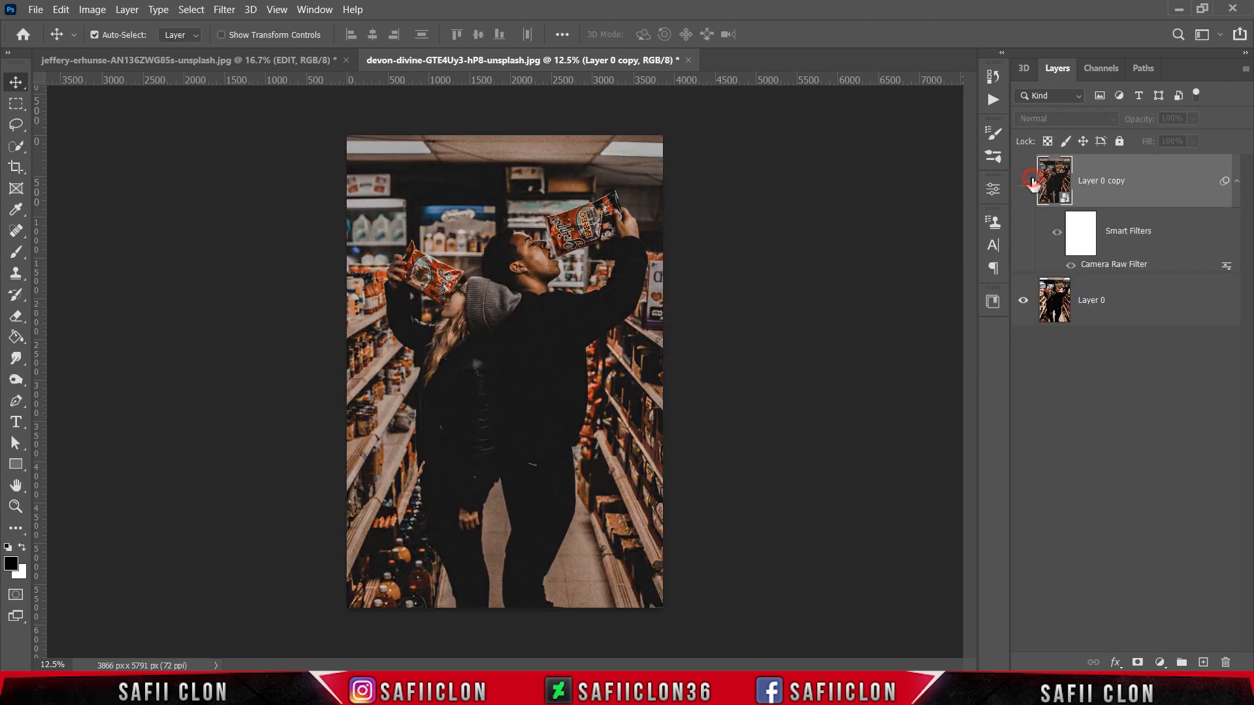
{"action": "left_click", "coordinate": [1024, 181]}
{"action": "key", "text": "ctrl+plus"}
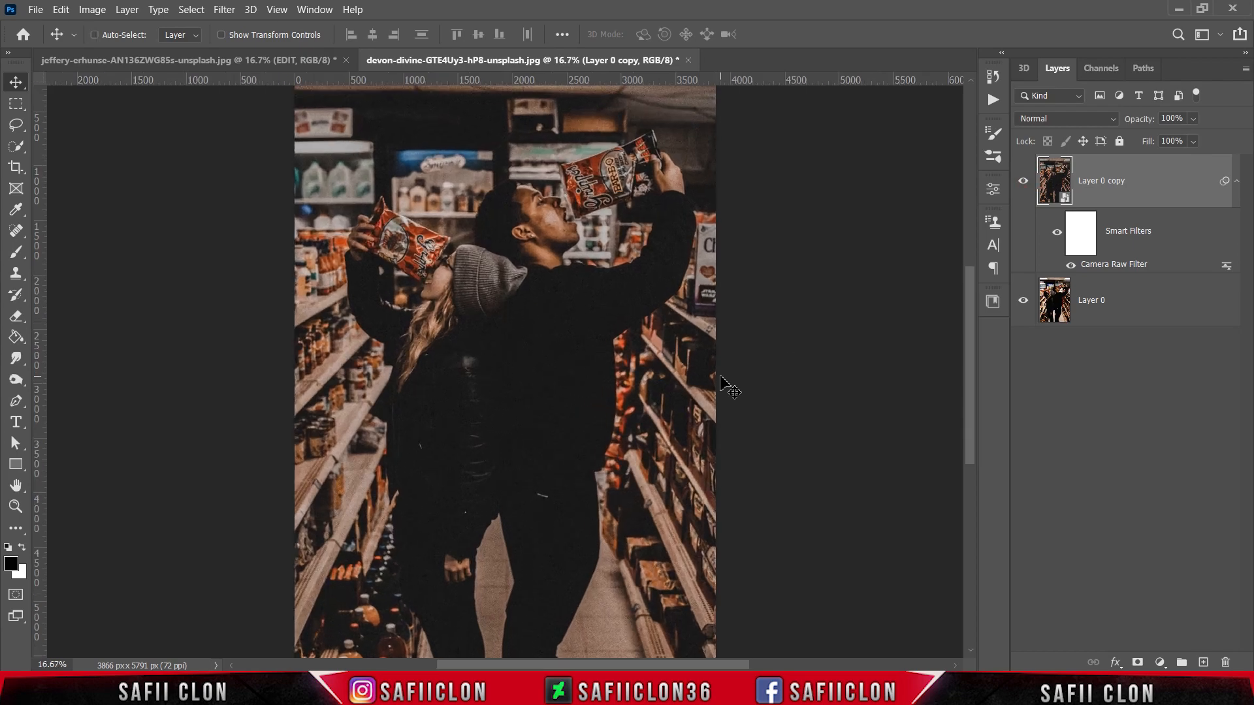
{"action": "key", "text": "ctrl+plus"}
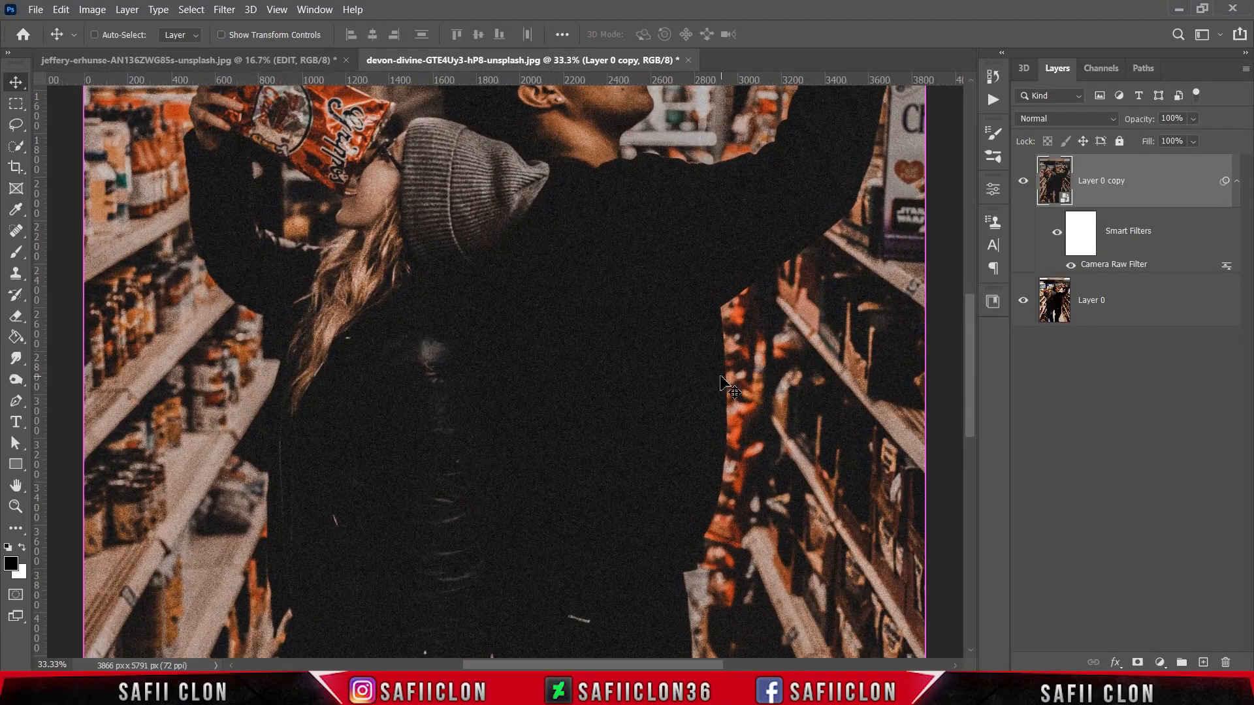
{"action": "key", "text": "ctrl+minus"}
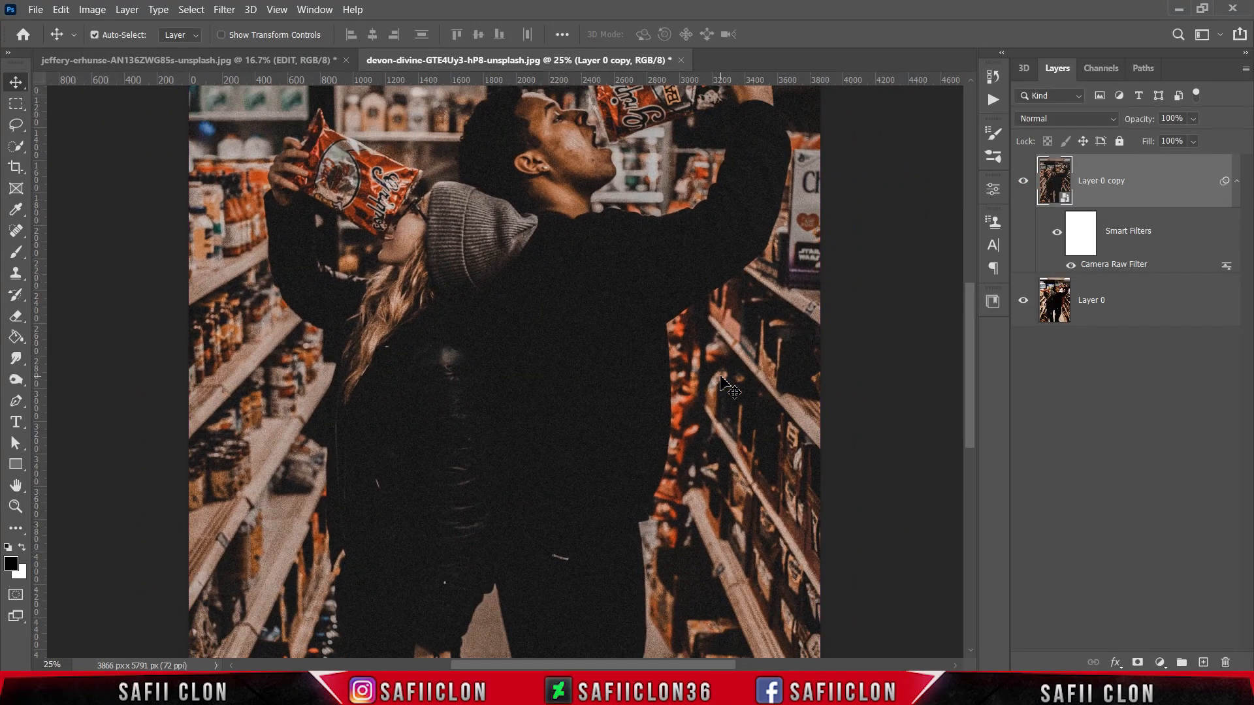
{"action": "scroll", "coordinate": [791, 339], "scroll_direction": "up", "scroll_amount": 3}
{"action": "left_click_drag", "start_coordinate": [969, 350], "coordinate": [966, 325]}
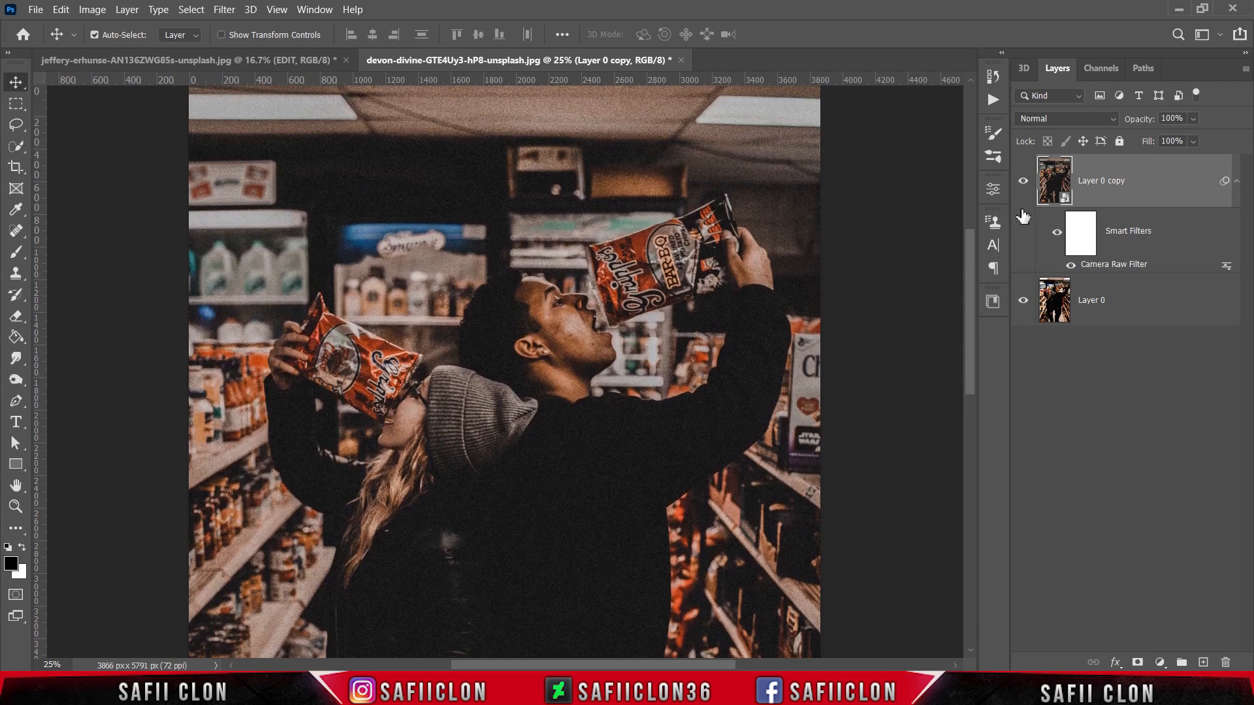
{"action": "left_click", "coordinate": [1024, 183]}
{"action": "left_click", "coordinate": [1023, 182]}
{"action": "left_click", "coordinate": [1023, 183]}
{"action": "left_click", "coordinate": [1024, 183]}
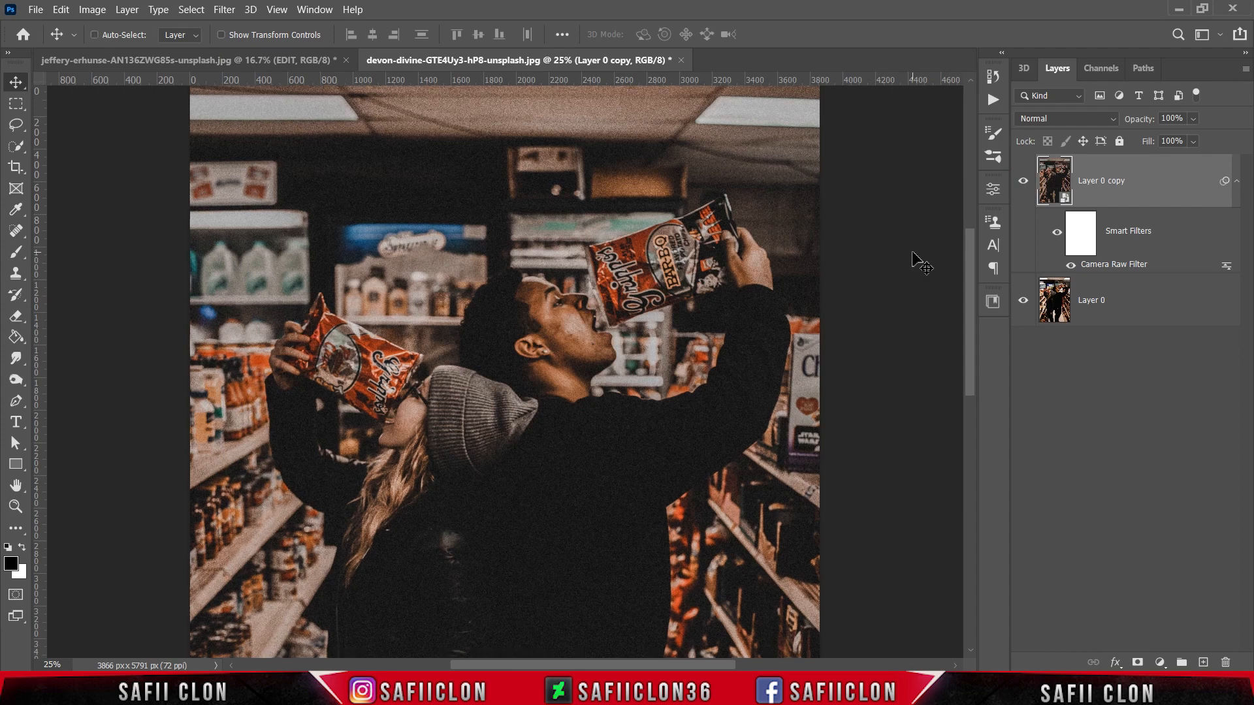
{"action": "key", "text": "ctrl+minus"}
{"action": "key", "text": "ctrl+minus"}
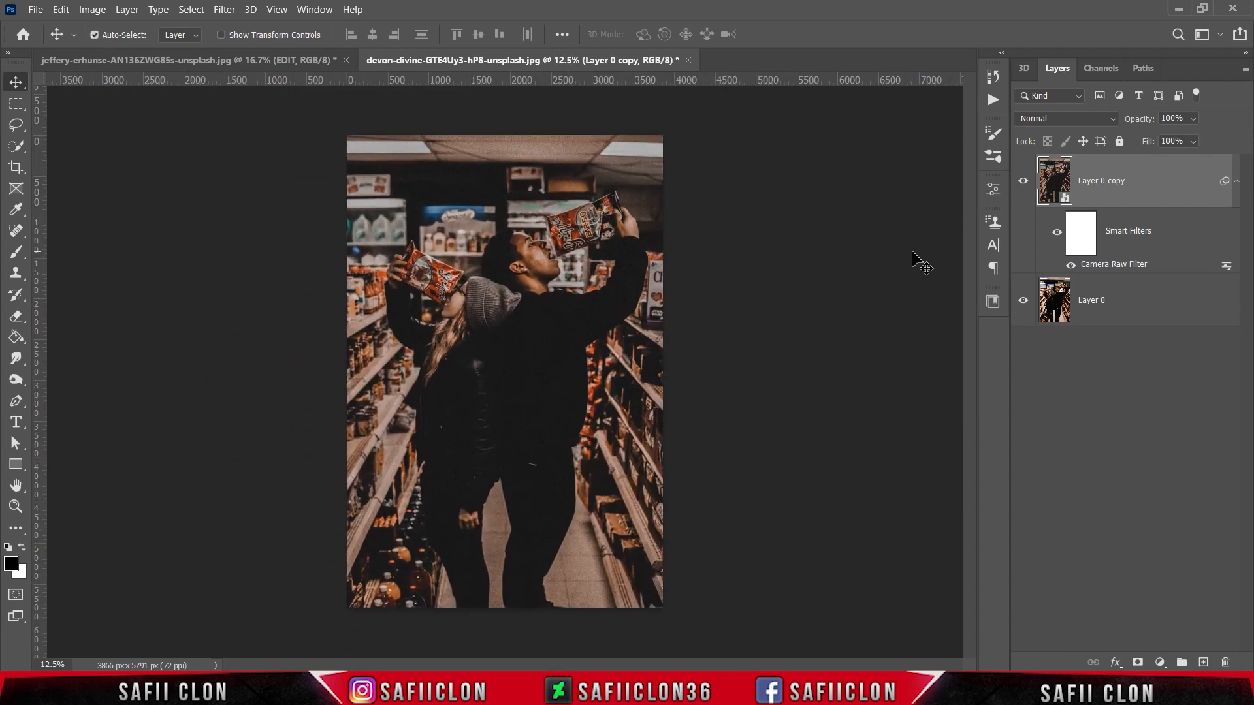
- Open the JPG of the masked shopper with a red backpack from the Konbini folder
{"action": "left_click", "coordinate": [36, 10]}
{"action": "left_click", "coordinate": [53, 40]}
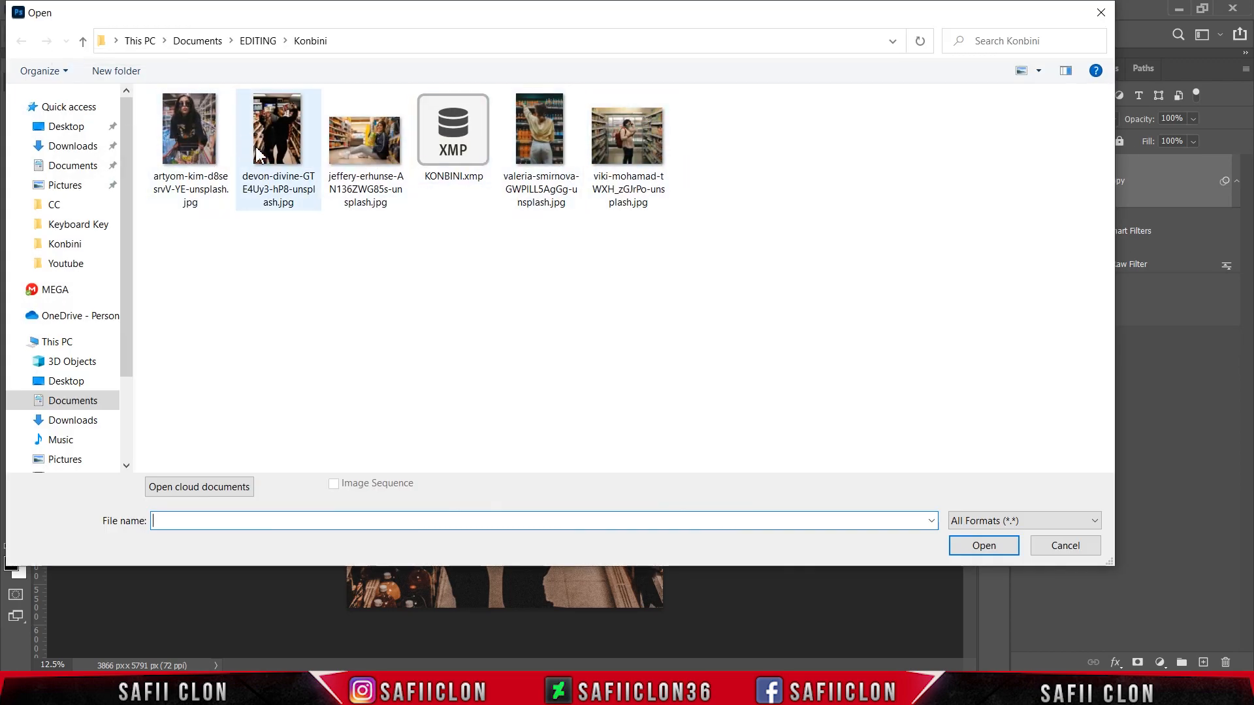
{"action": "left_click", "coordinate": [616, 158]}
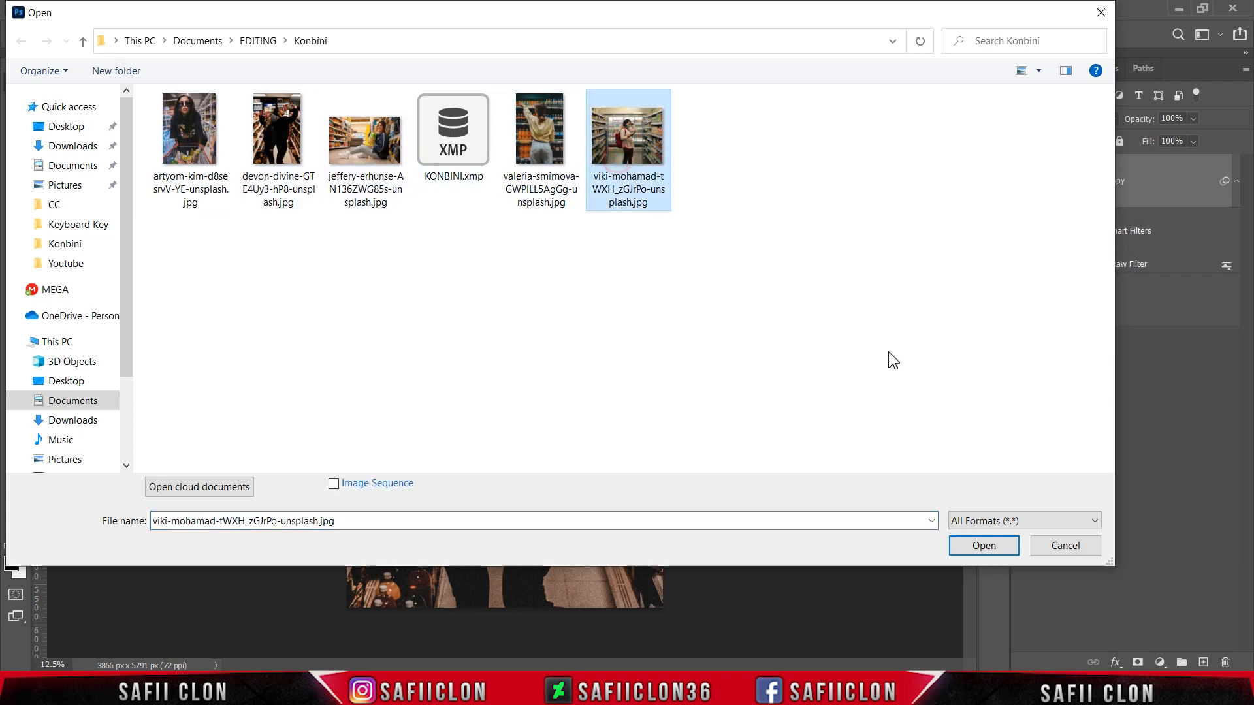
{"action": "left_click", "coordinate": [984, 545]}
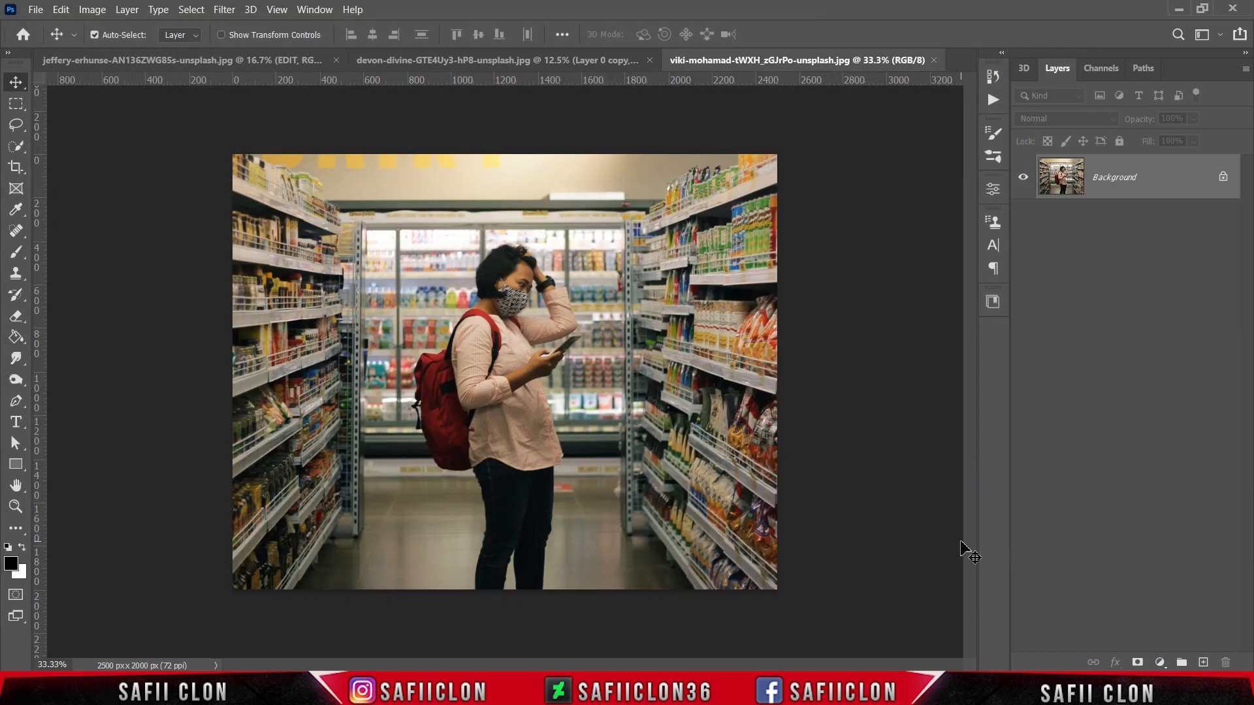
- Unlock the Background layer of the red-backpack photo and duplicate it as Layer 0 copy
{"action": "left_click", "coordinate": [1220, 181]}
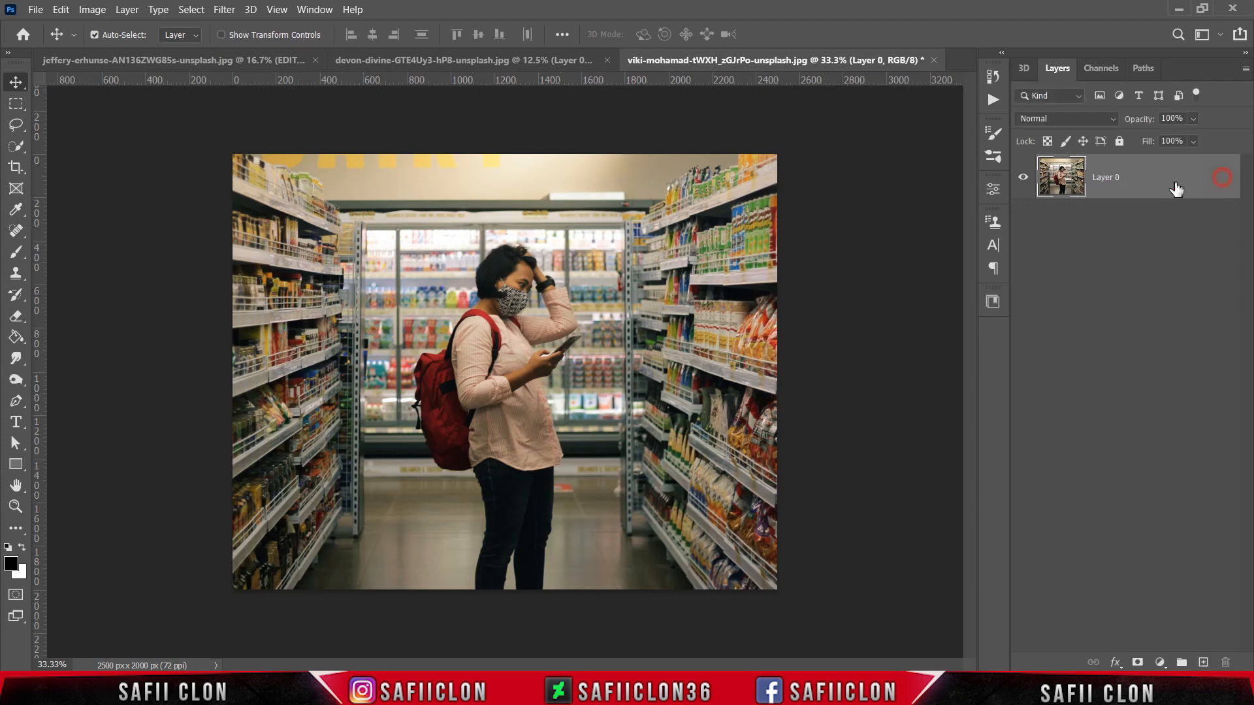
{"action": "right_click", "coordinate": [1138, 189]}
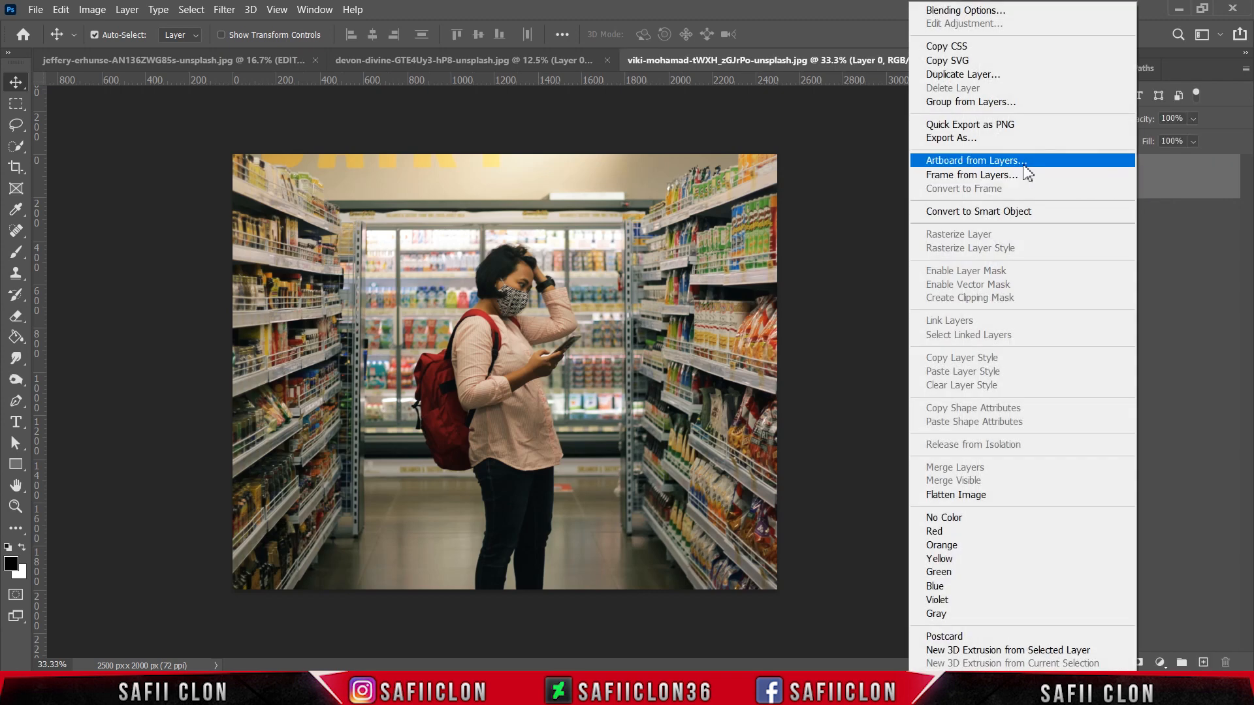
{"action": "left_click", "coordinate": [930, 78]}
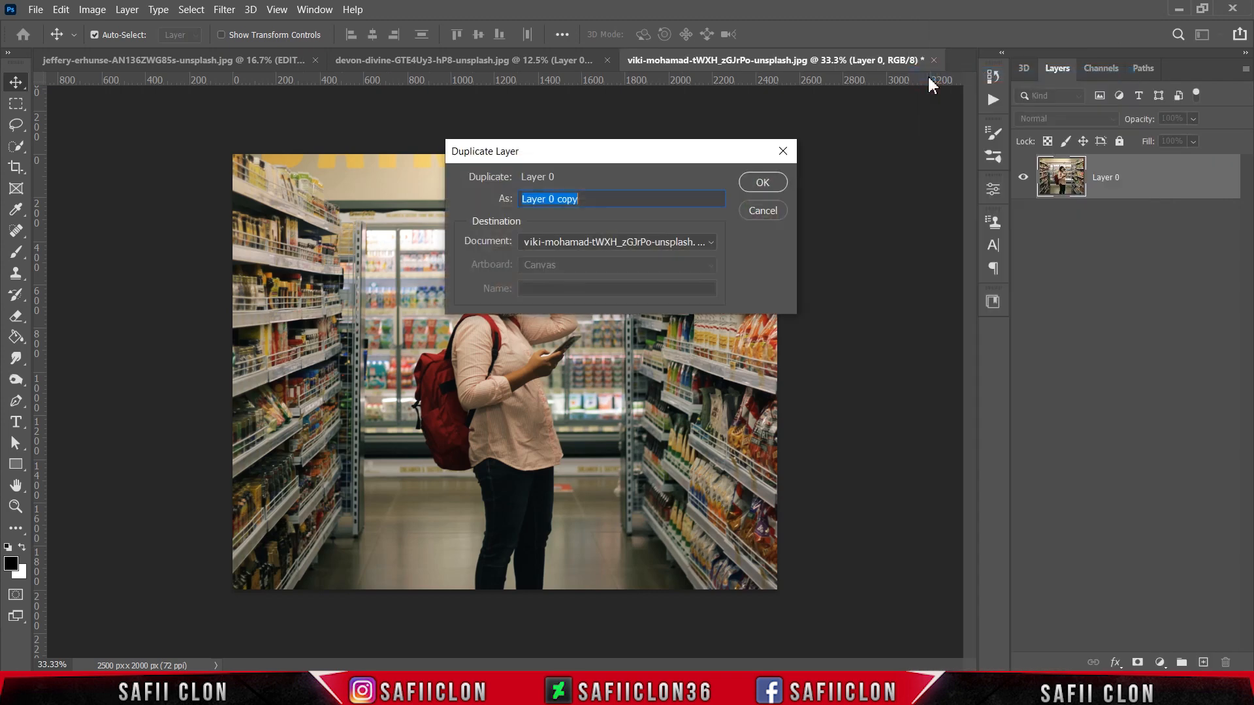
{"action": "left_click", "coordinate": [762, 182]}
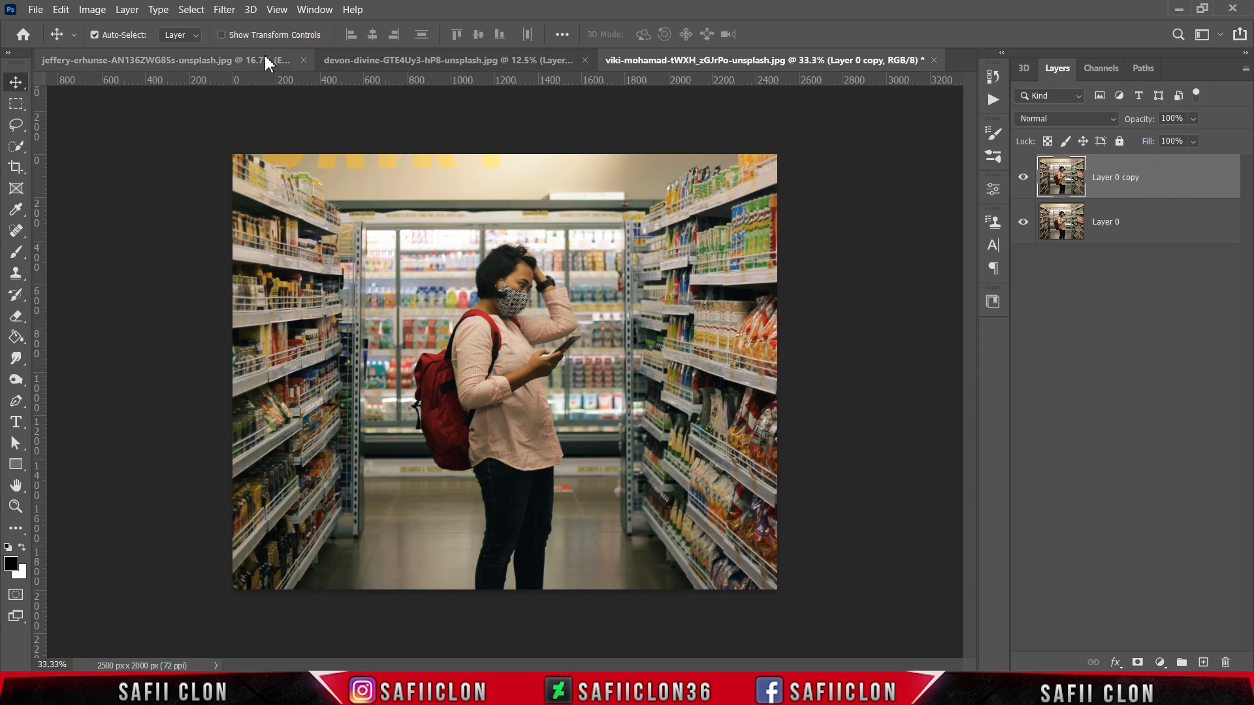
- Load the KONBINI.xmp settings into the Camera Raw Filter for the red-backpack photo's Layer 0 copy
{"action": "left_click", "coordinate": [223, 9]}
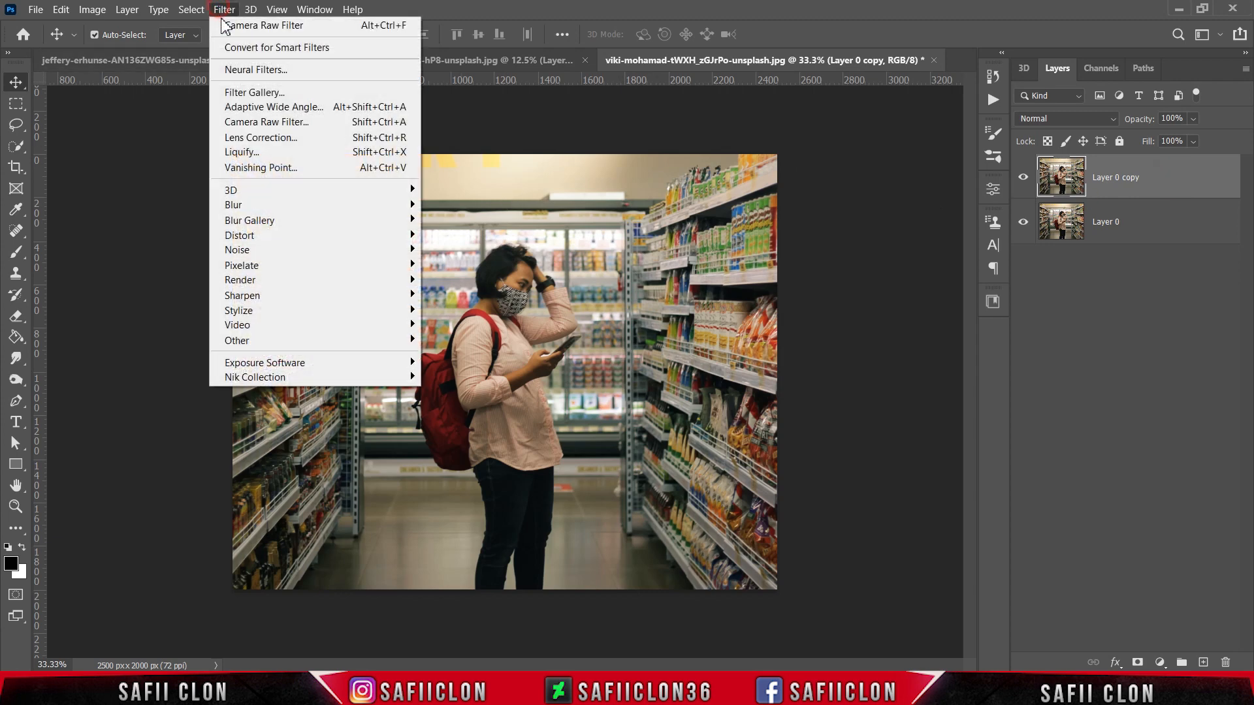
{"action": "left_click", "coordinate": [261, 123]}
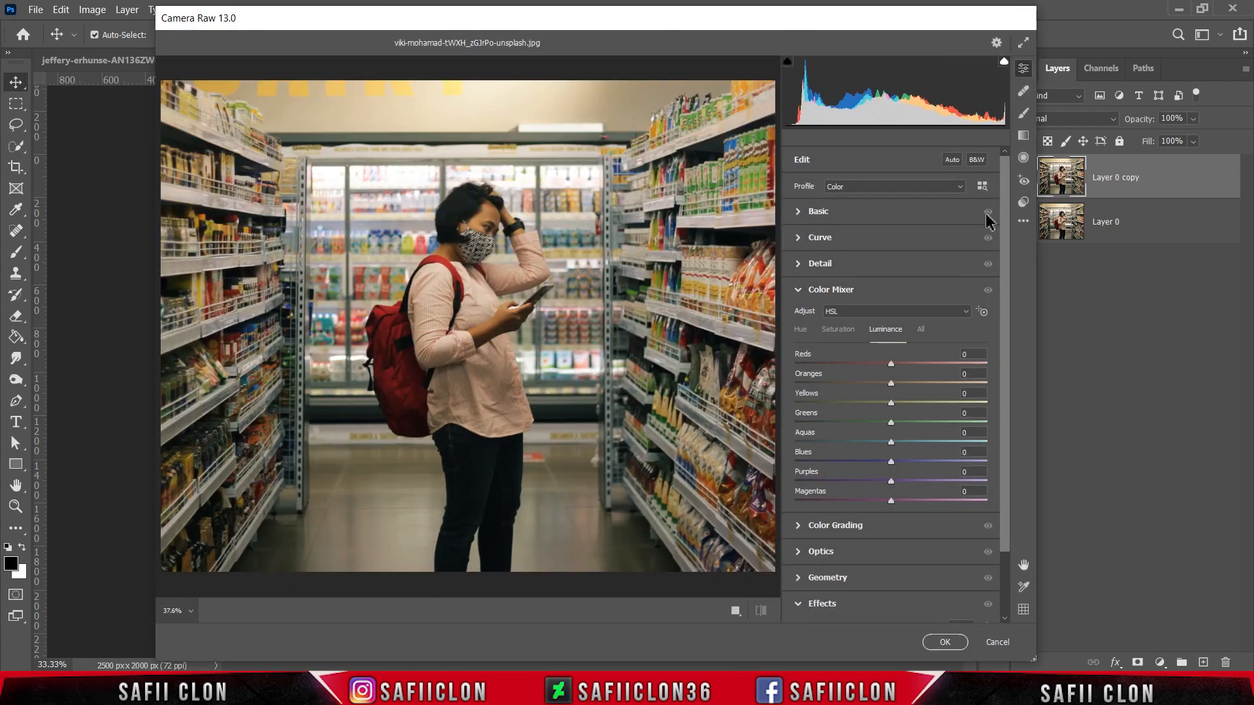
{"action": "left_click", "coordinate": [1024, 221]}
{"action": "left_click", "coordinate": [1076, 385]}
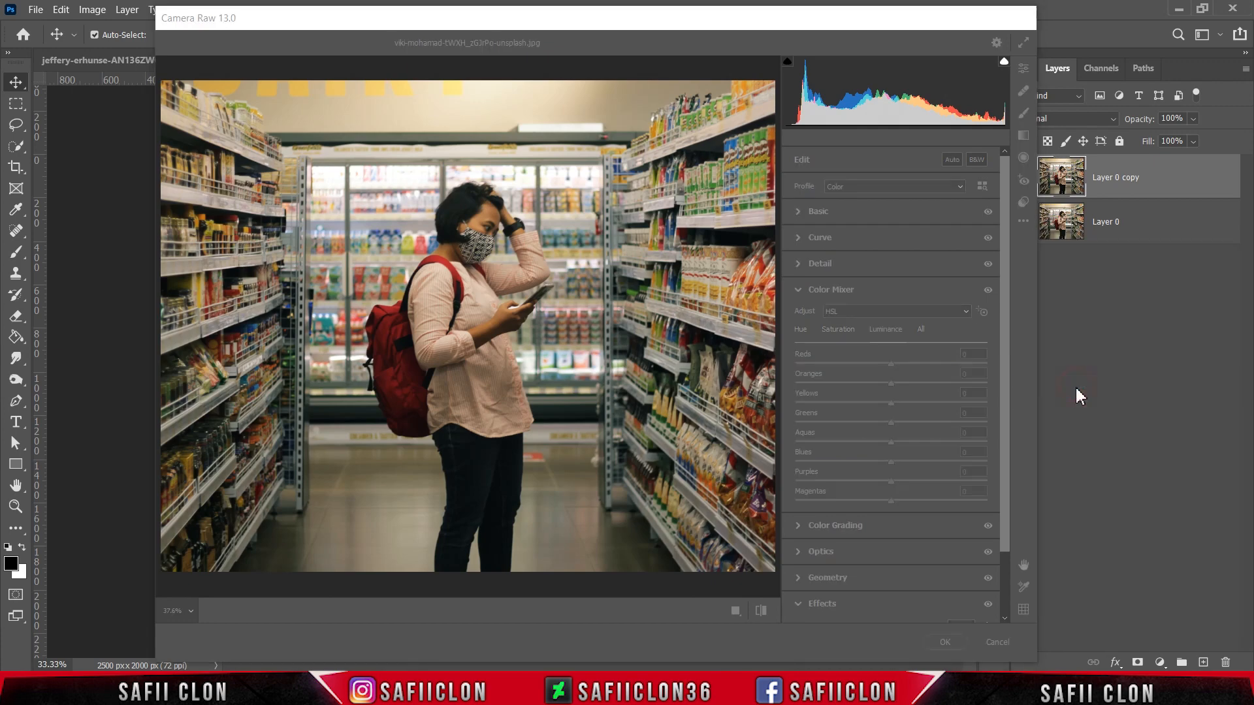
{"action": "left_click", "coordinate": [324, 163]}
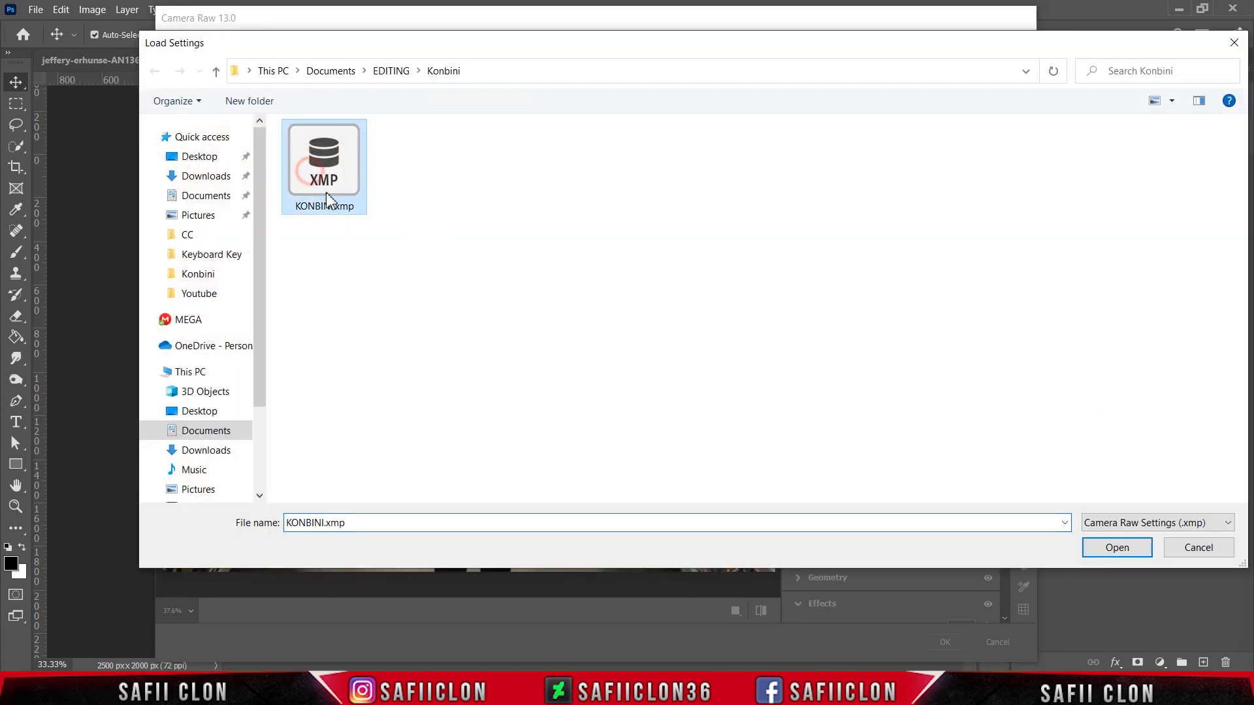
{"action": "left_click", "coordinate": [1117, 549]}
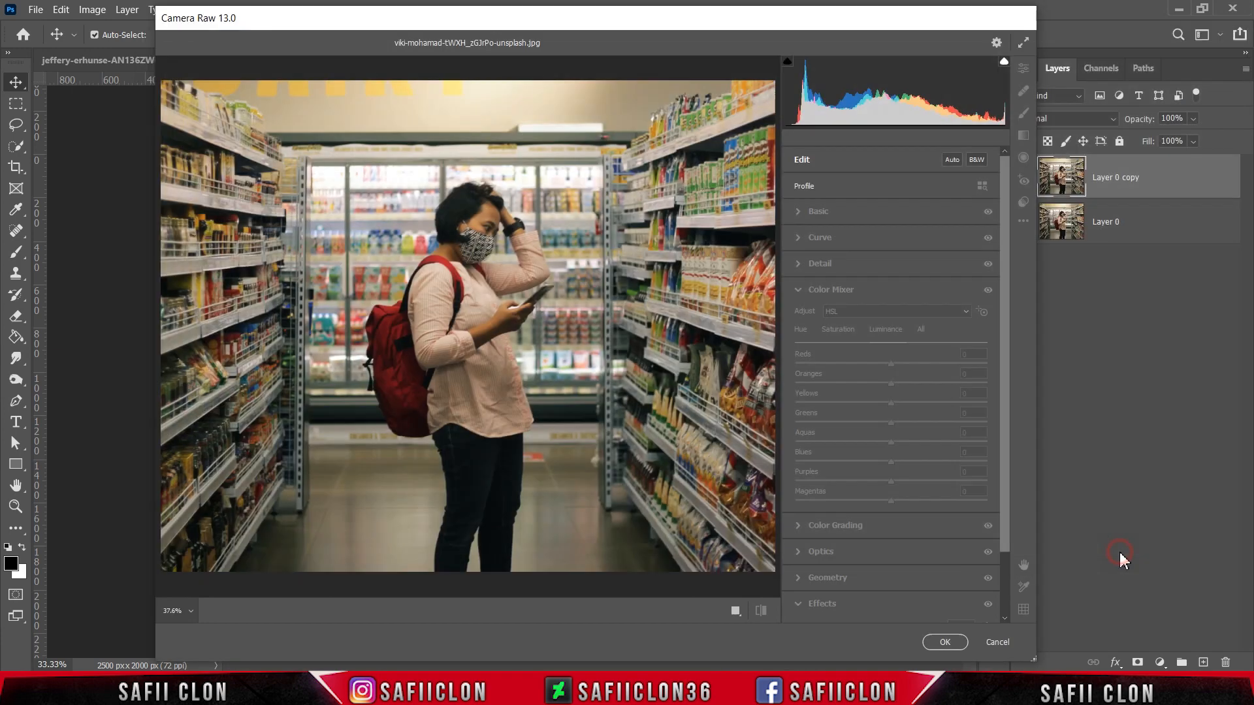
- Cycle through the before/after views of the red-backpack photo and apply the loaded settings to Layer 0 copy
{"action": "left_click", "coordinate": [737, 612]}
{"action": "left_click", "coordinate": [699, 612]}
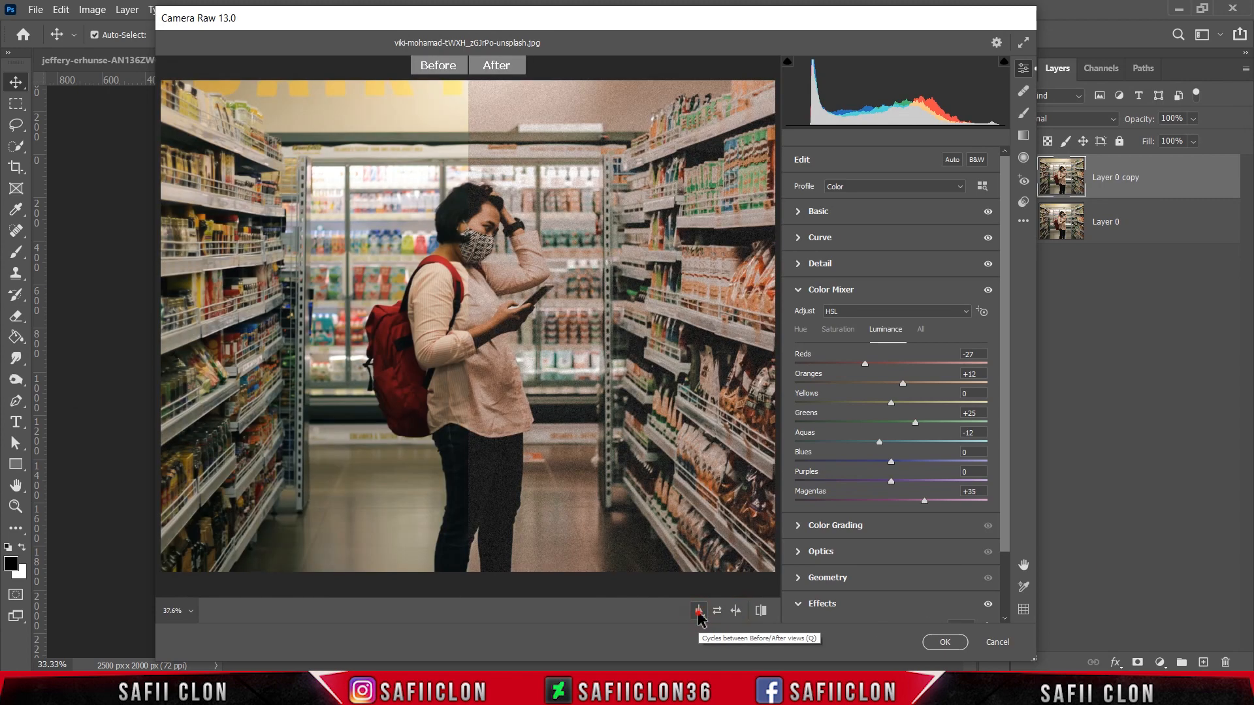
{"action": "left_click", "coordinate": [698, 612]}
{"action": "left_click", "coordinate": [699, 612]}
{"action": "left_click", "coordinate": [699, 612]}
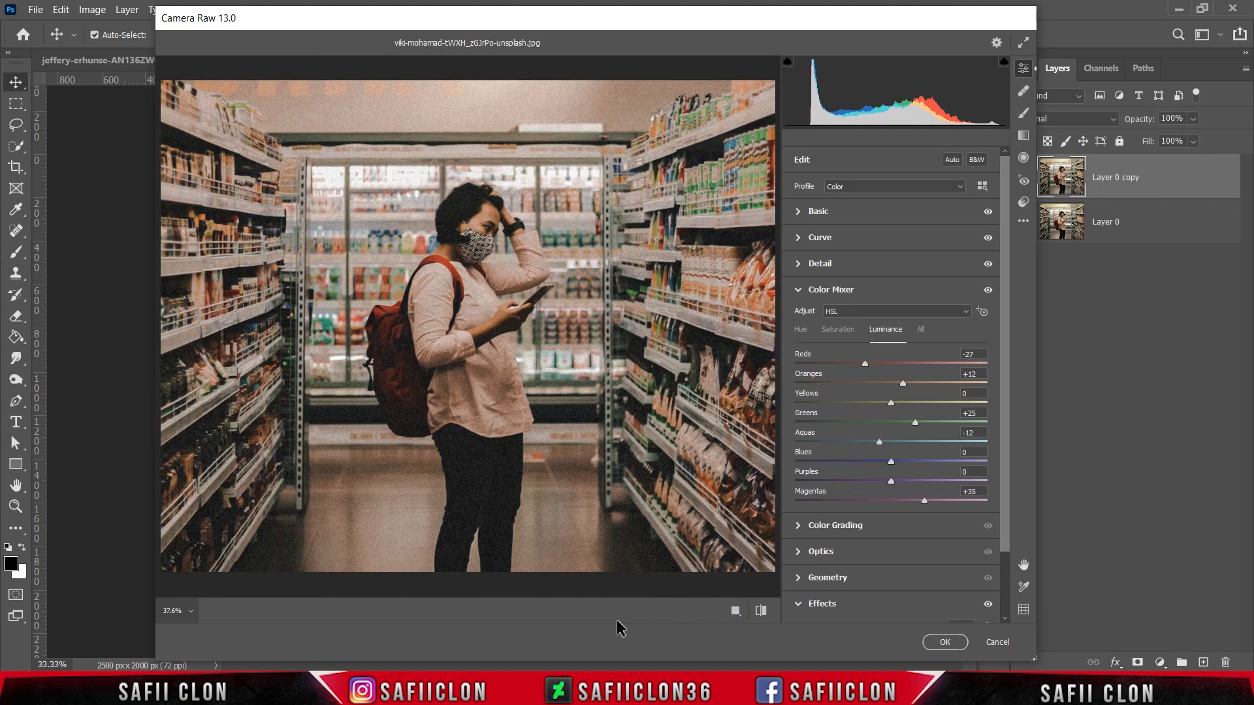
{"action": "left_click", "coordinate": [943, 642]}
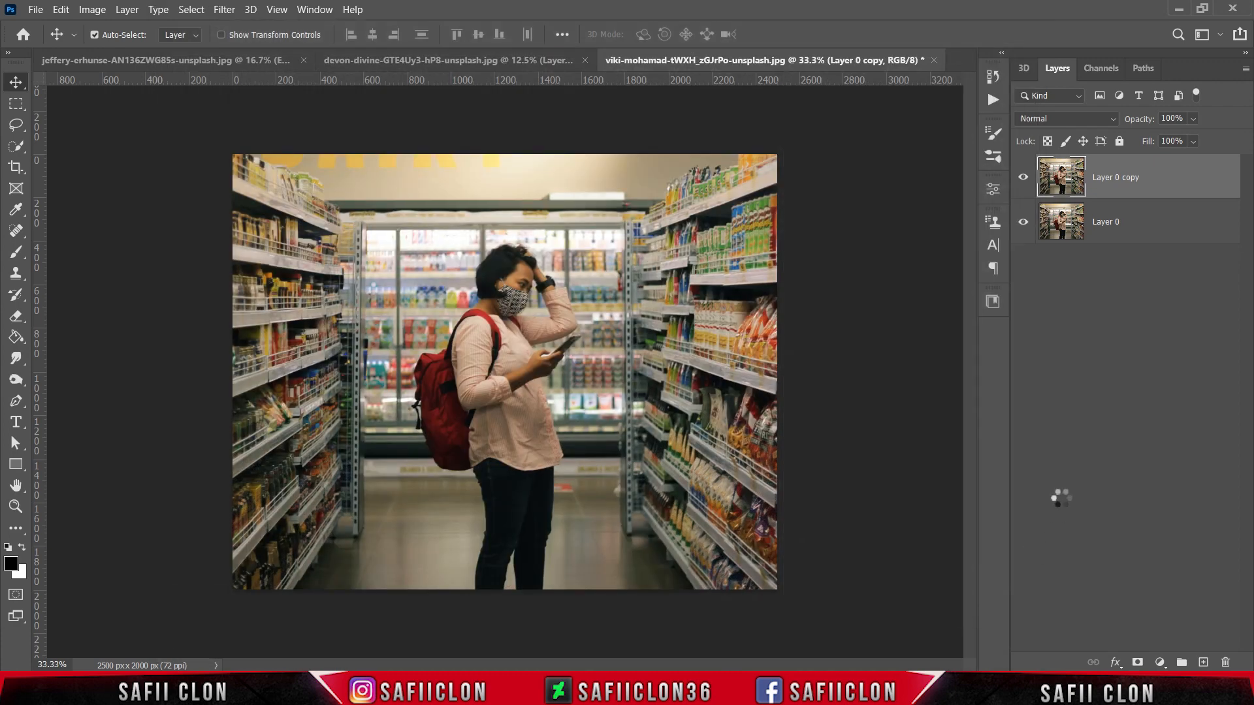
- Toggle Layer 0 copy's visibility repeatedly to compare the graded red-backpack photo with the original
{"action": "left_click", "coordinate": [1023, 178]}
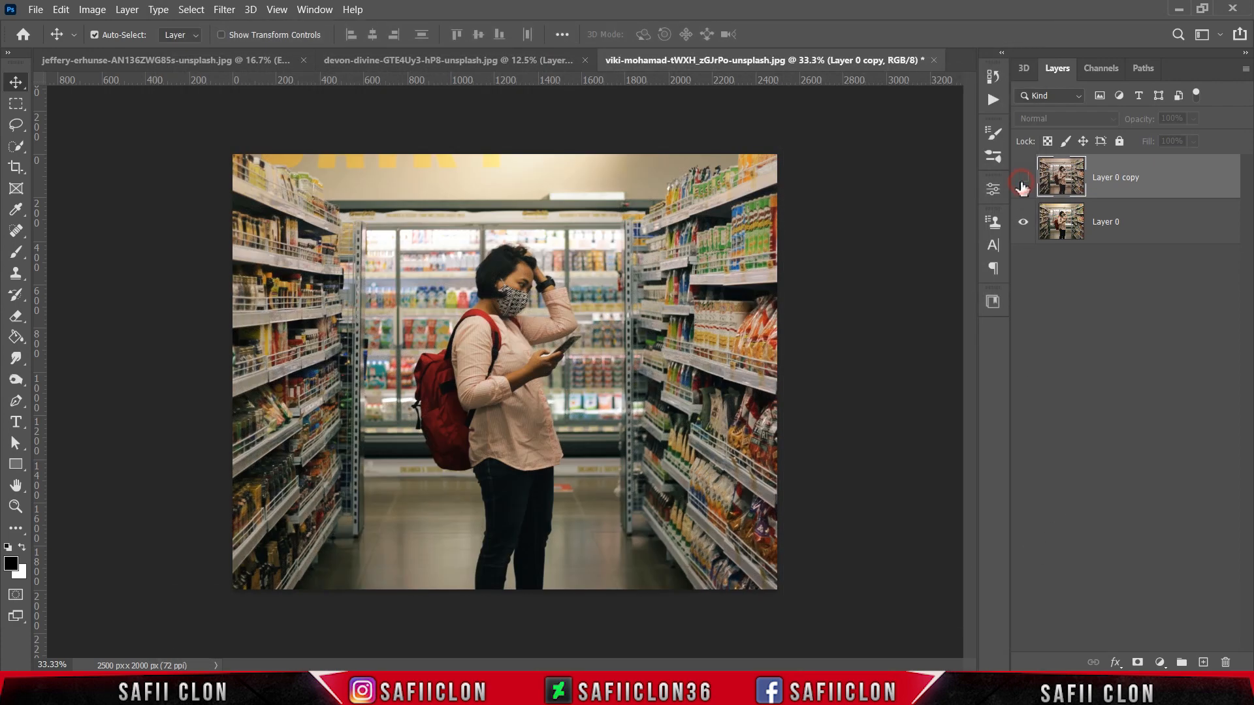
{"action": "left_click", "coordinate": [1023, 177]}
{"action": "left_click", "coordinate": [1023, 178]}
{"action": "left_click", "coordinate": [1023, 178]}
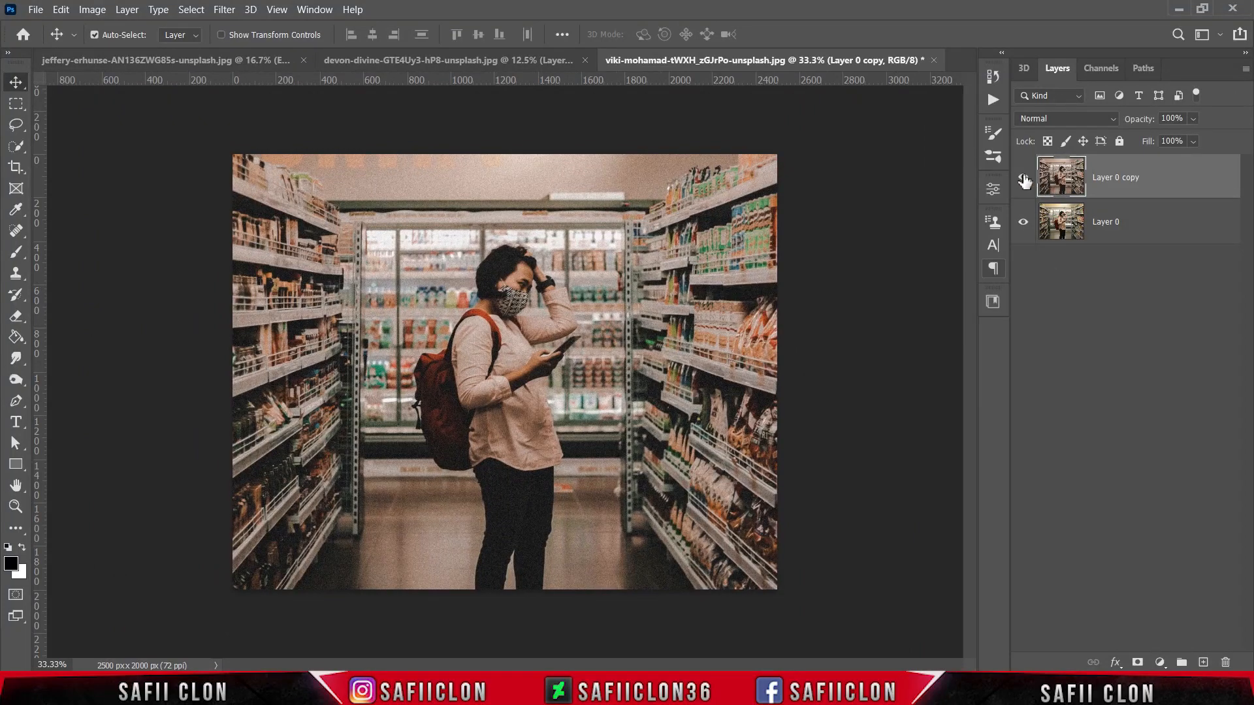
{"action": "left_click", "coordinate": [1024, 177]}
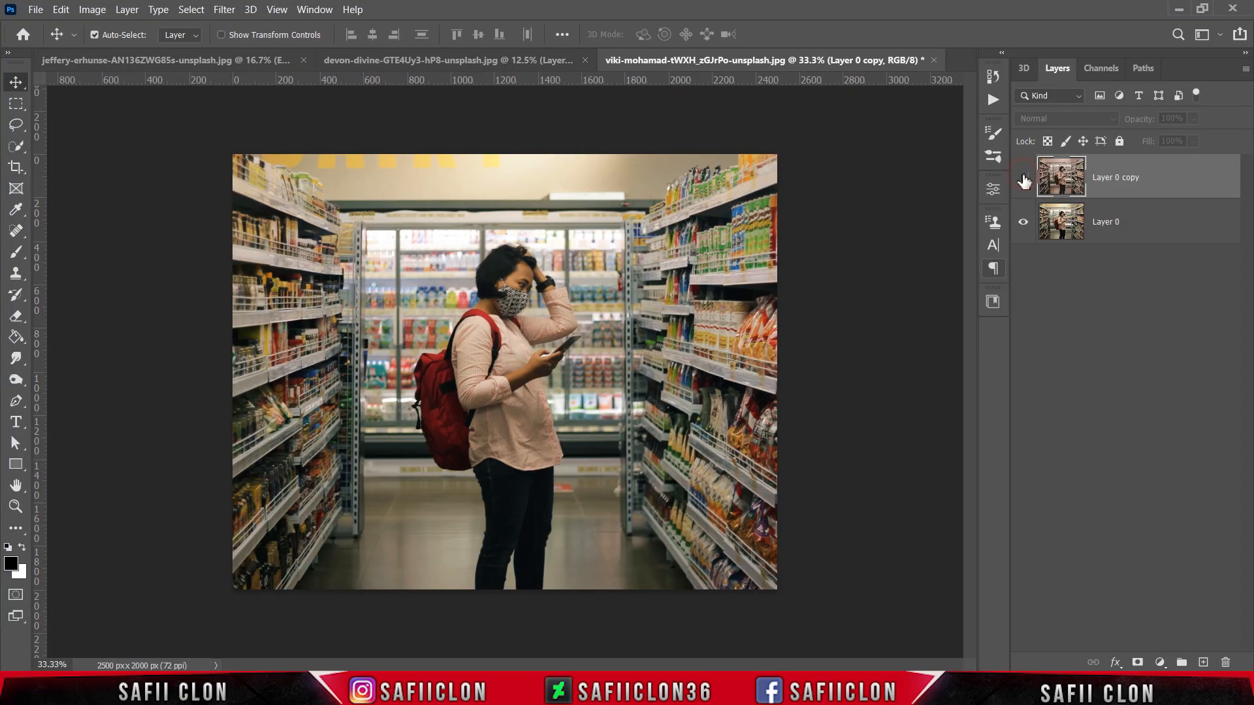
{"action": "left_click", "coordinate": [1023, 177]}
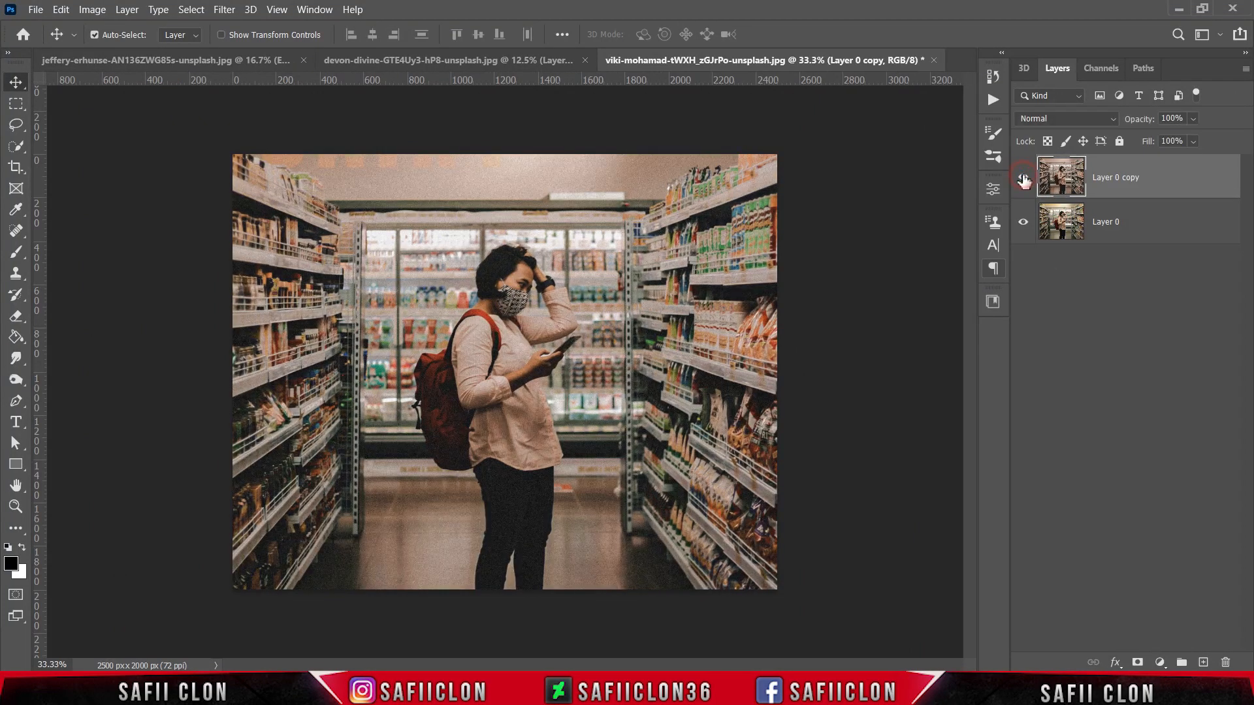
- Open the JPG of the woman in a hoodie reaching for the drinks shelf from the Konbini folder
{"action": "left_click", "coordinate": [36, 11]}
{"action": "left_click", "coordinate": [58, 48]}
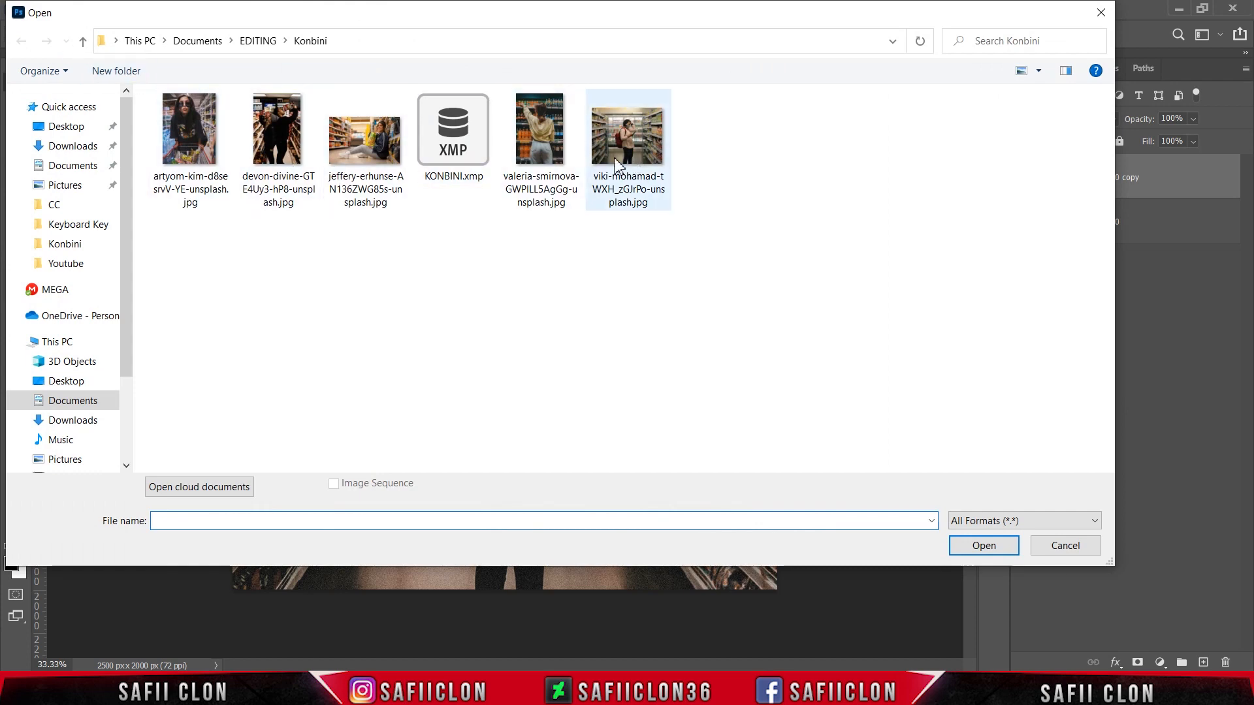
{"action": "left_click", "coordinate": [555, 163]}
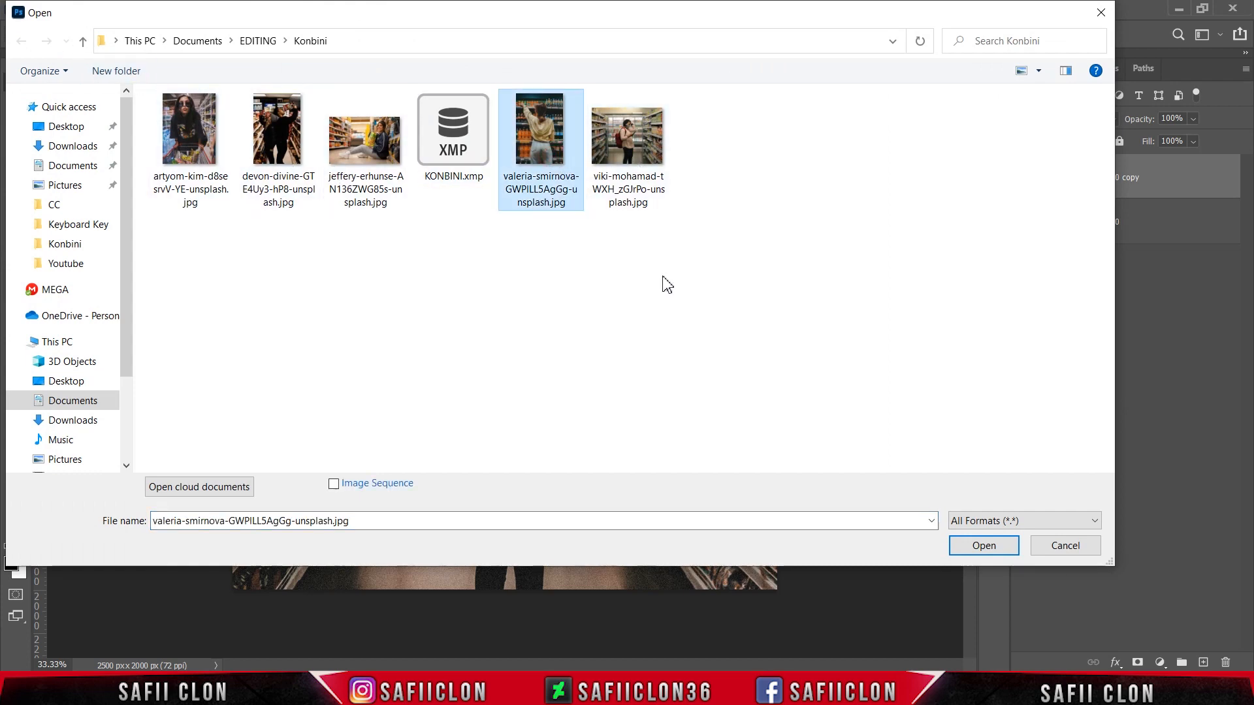
{"action": "left_click", "coordinate": [960, 543]}
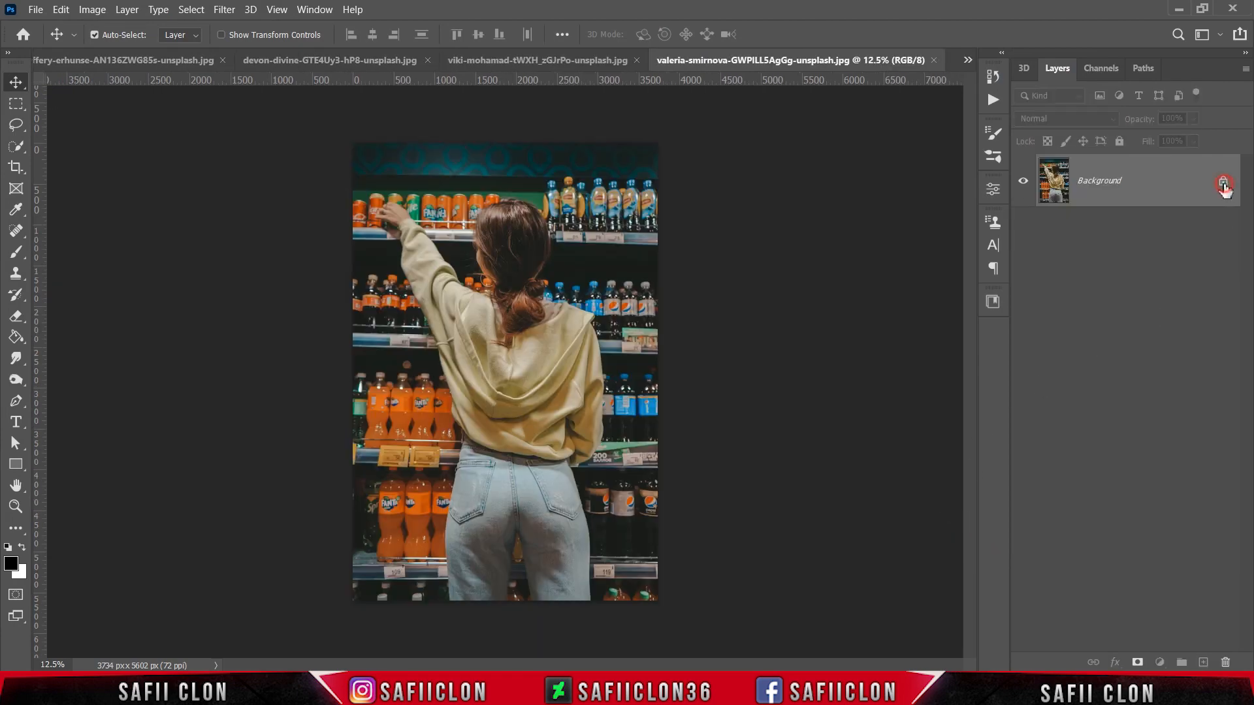
- Duplicate the unlocked background of the drinks-shelf photo as Layer 0 copy and reapply the last Camera Raw Filter to the copy
{"action": "left_click", "coordinate": [1223, 183]}
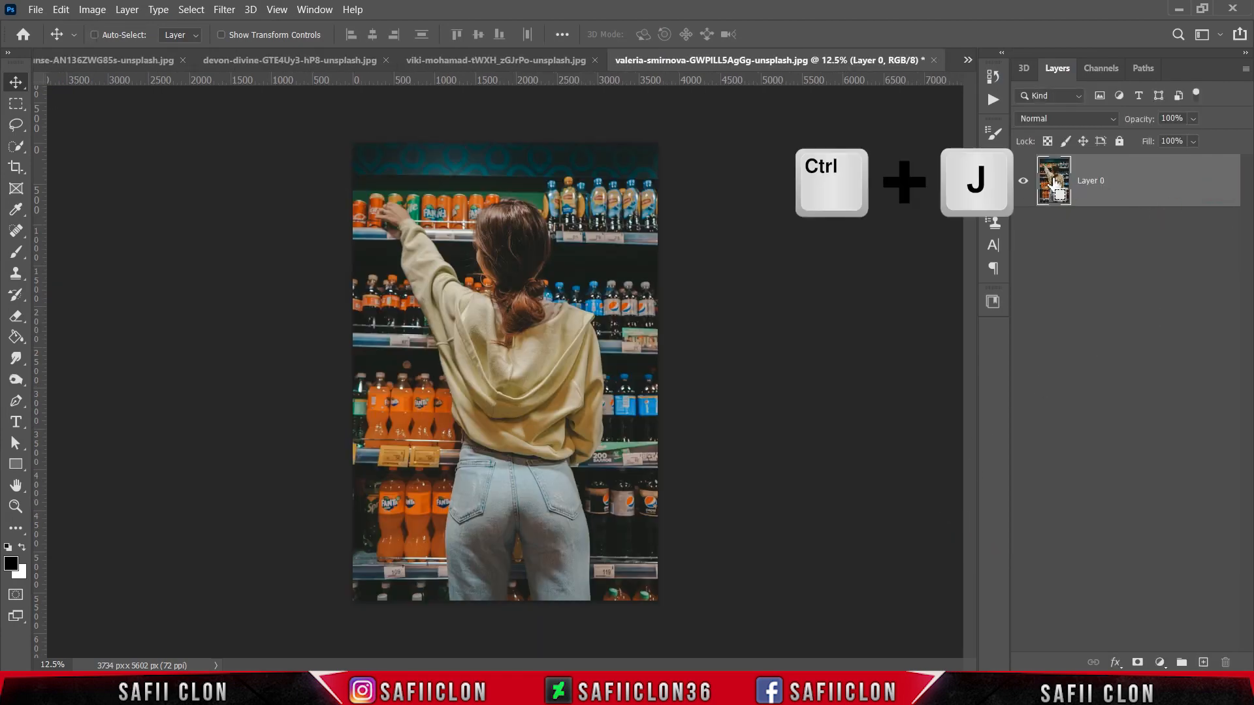
{"action": "key", "text": "ctrl+j"}
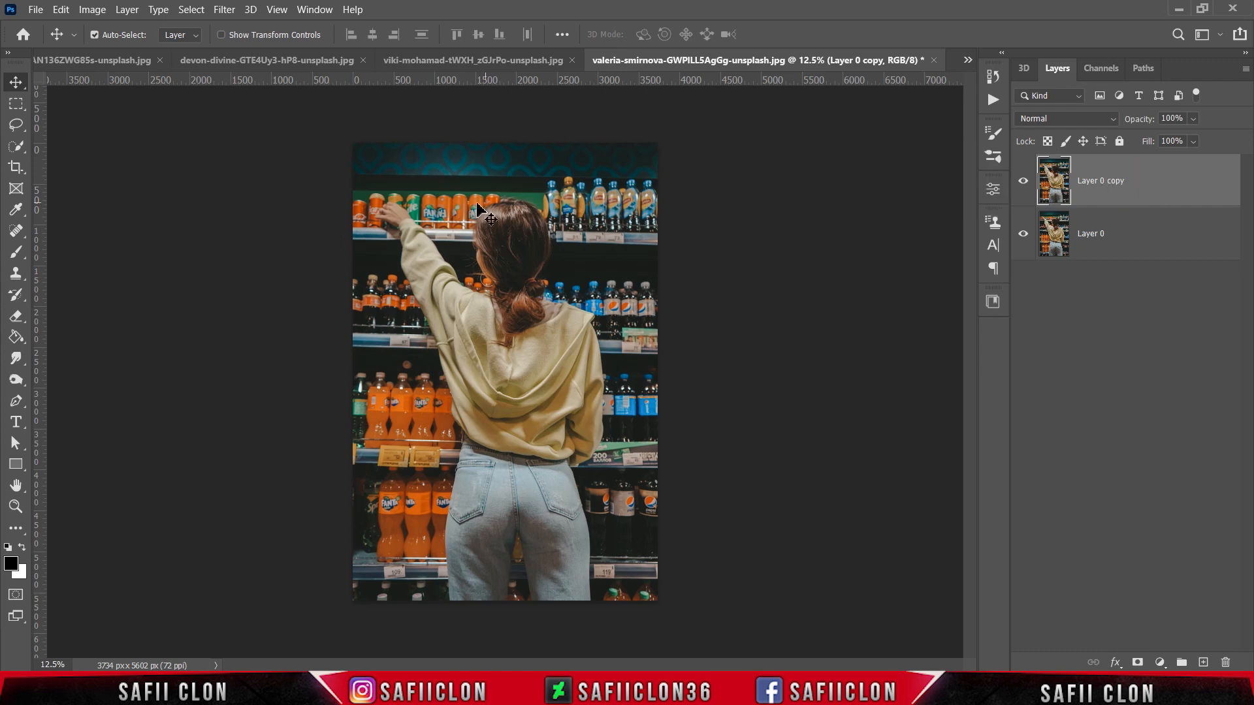
{"action": "left_click", "coordinate": [224, 10]}
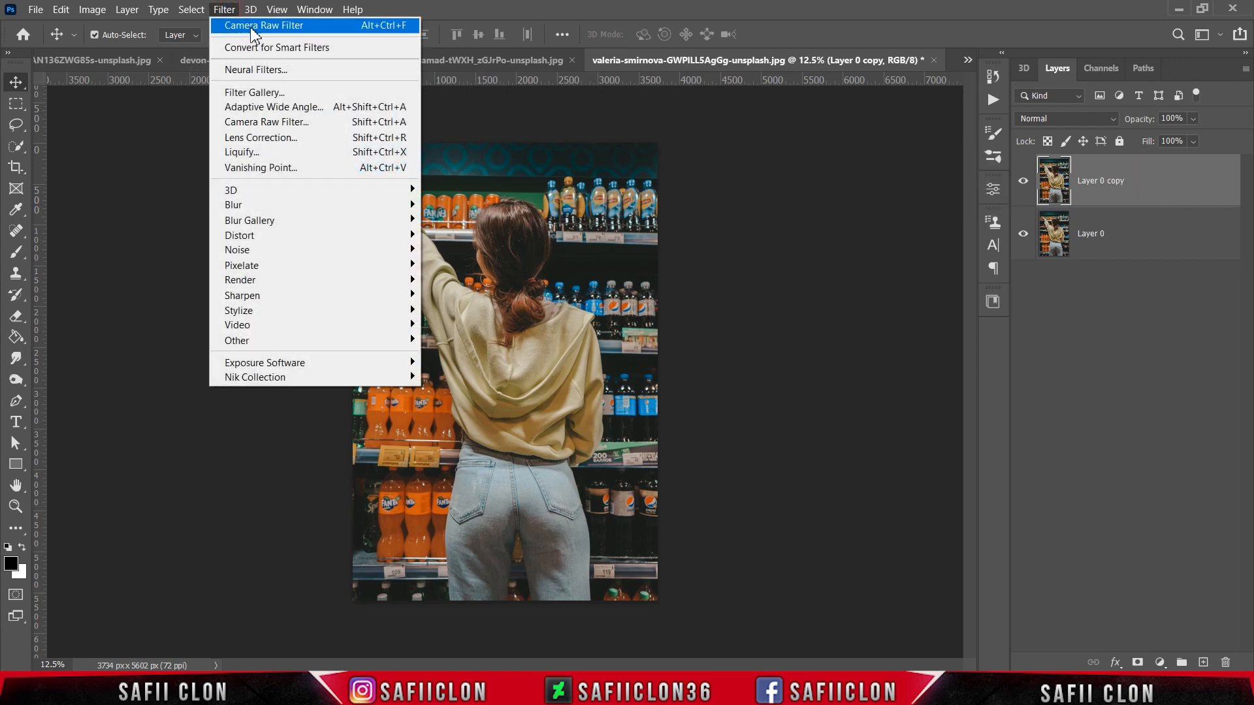
{"action": "left_click", "coordinate": [268, 26]}
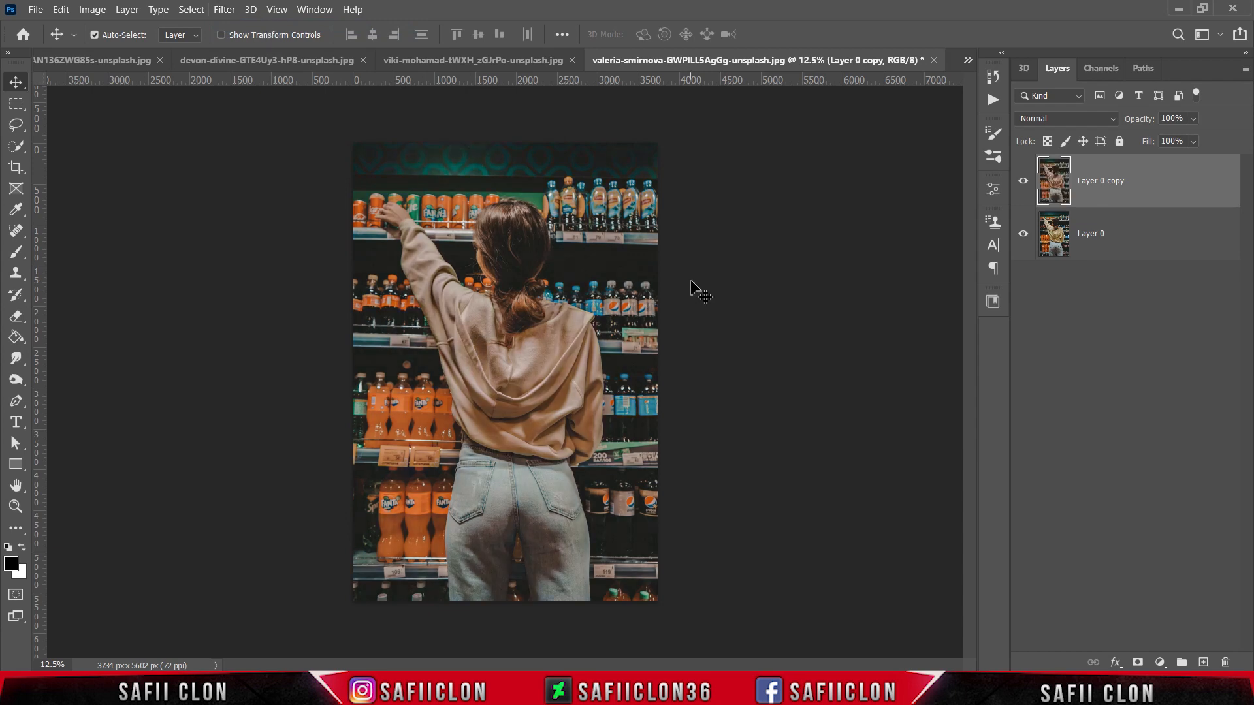
- Toggle Layer 0 copy's visibility in the drinks-shelf photo to compare the grade with the original, including a closer look
{"action": "left_click", "coordinate": [1023, 183]}
{"action": "left_click", "coordinate": [1023, 182]}
{"action": "left_click", "coordinate": [1023, 183]}
{"action": "left_click", "coordinate": [1023, 183]}
{"action": "key", "text": "ctrl+plus"}
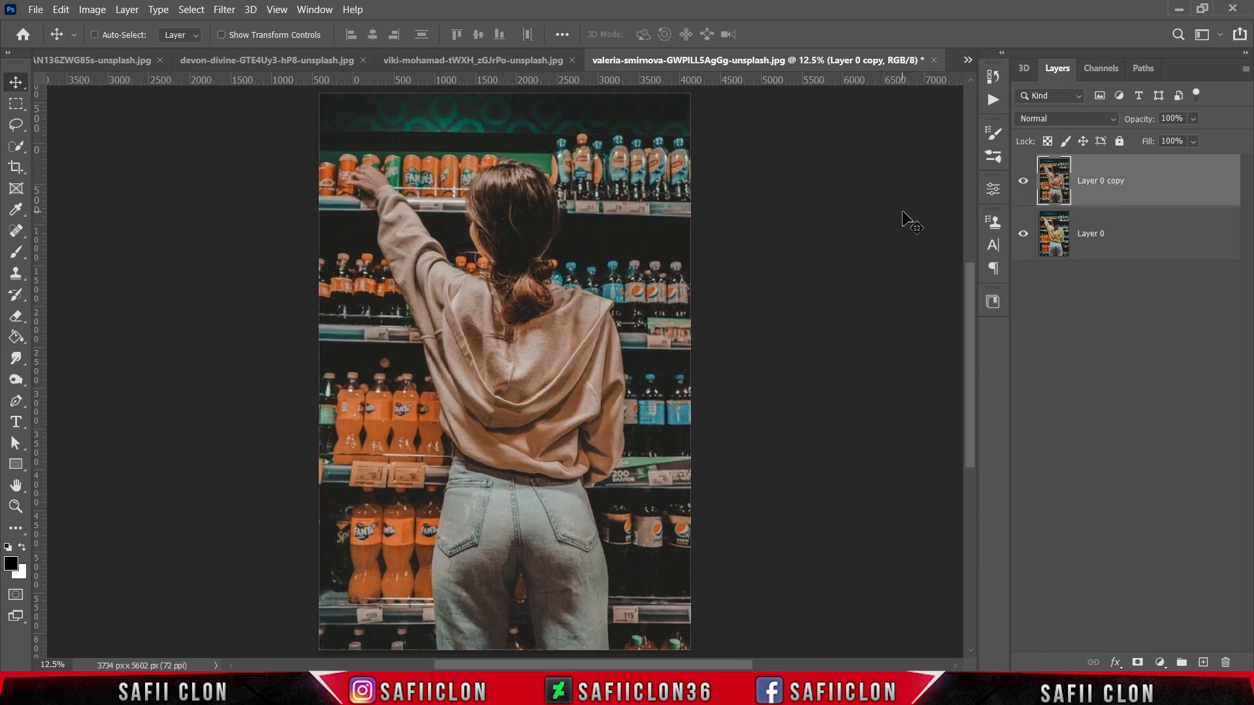
{"action": "left_click", "coordinate": [1024, 181]}
{"action": "left_click", "coordinate": [1024, 182]}
{"action": "left_click", "coordinate": [1024, 181]}
{"action": "left_click", "coordinate": [1023, 181]}
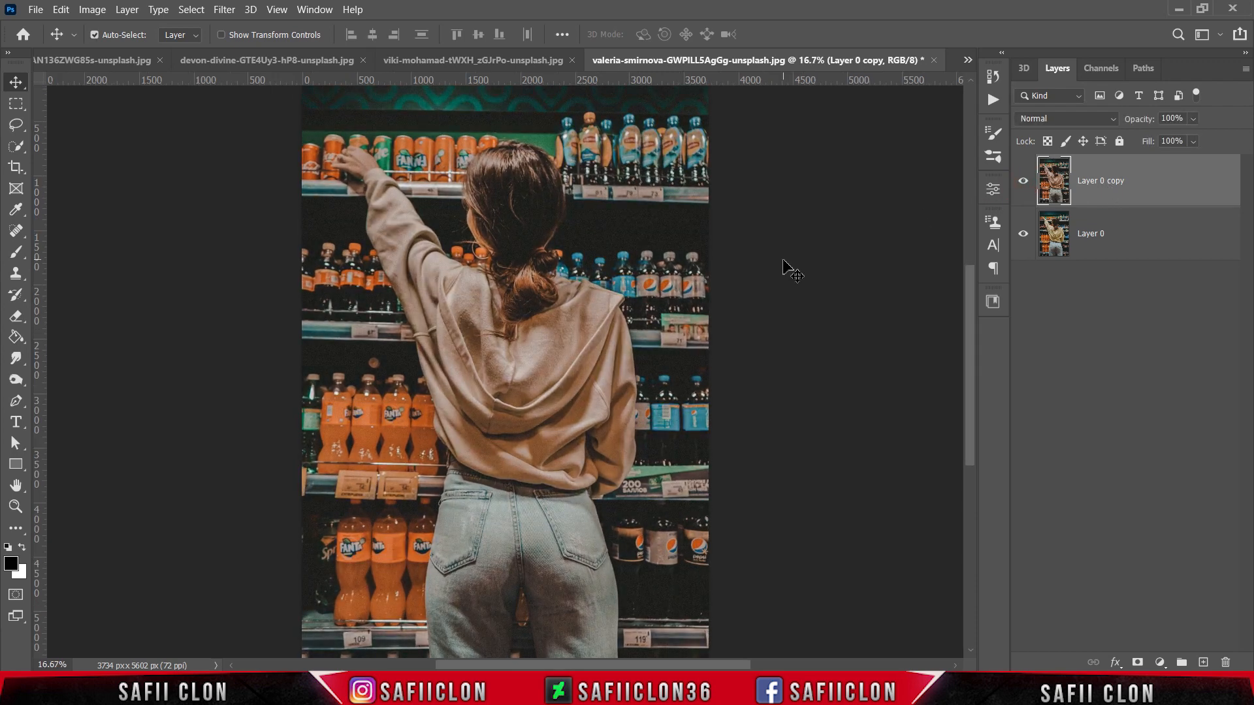
{"action": "key", "text": "ctrl+minus"}
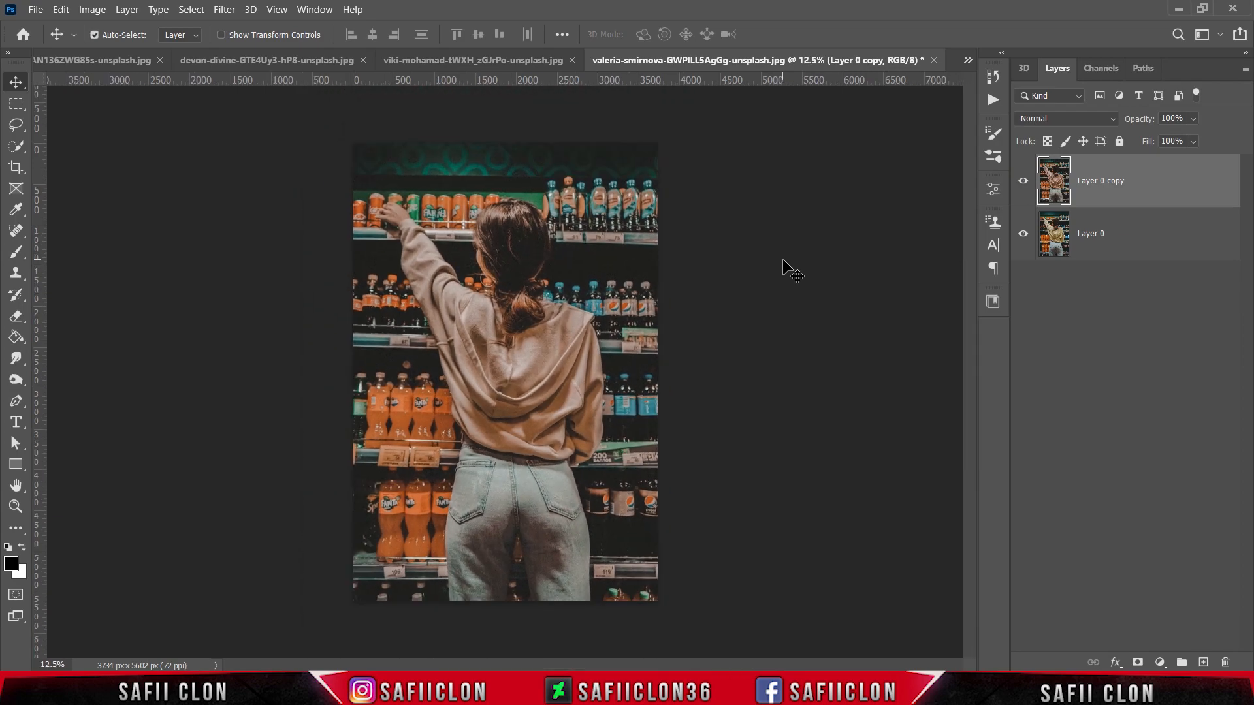
- Open the JPG of the woman in sunglasses leaning on a shopping cart from the Konbini folder
{"action": "left_click", "coordinate": [36, 10]}
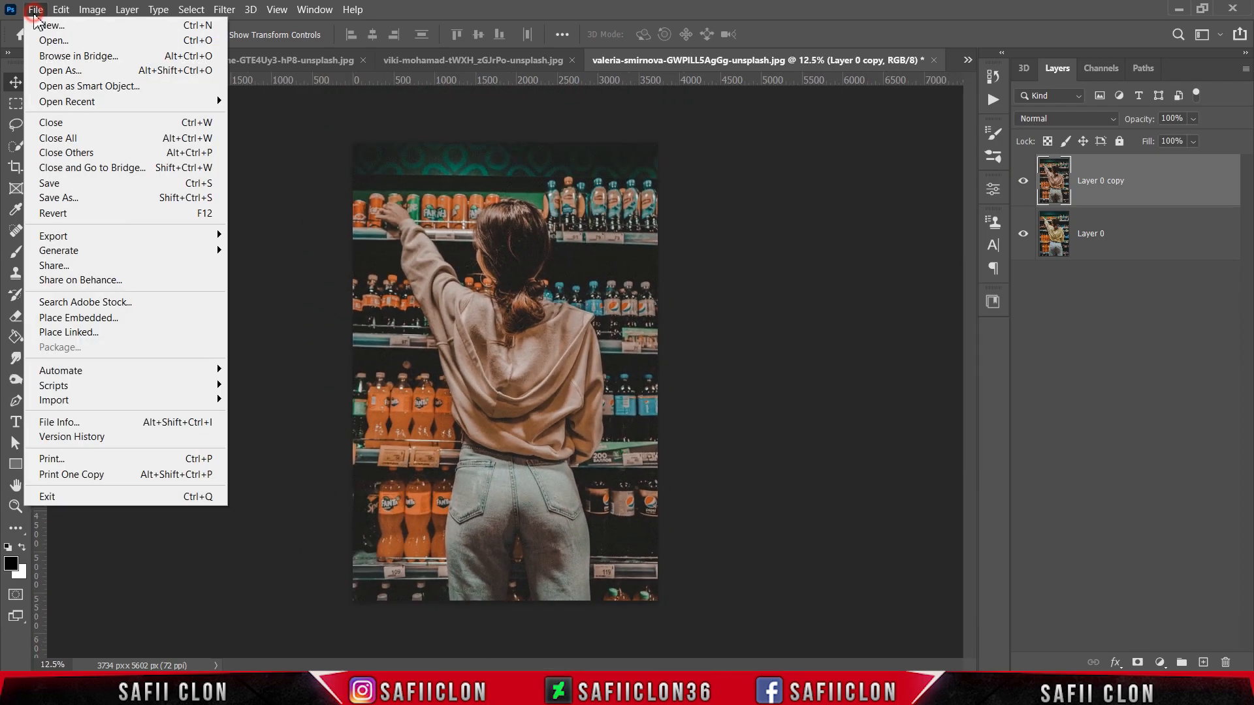
{"action": "left_click", "coordinate": [50, 38]}
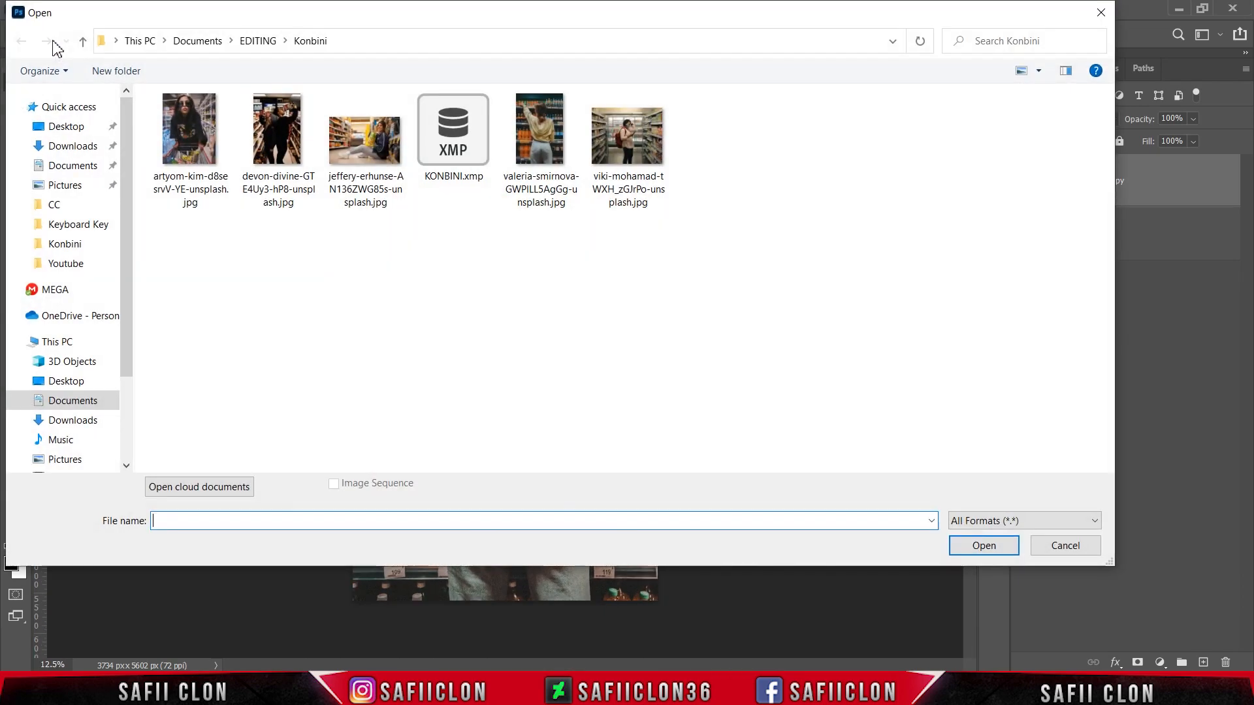
{"action": "left_click", "coordinate": [222, 140]}
{"action": "left_click", "coordinate": [1006, 546]}
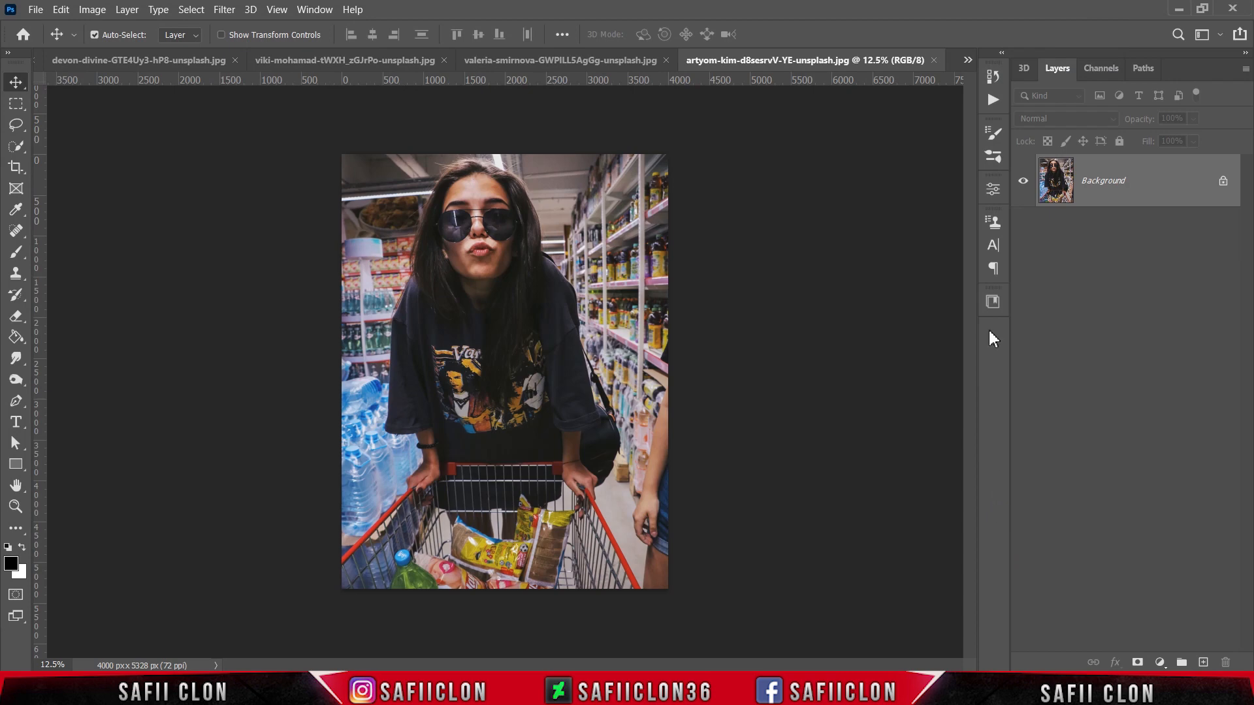
- Duplicate the unlocked background of the shopping-cart photo as Layer 0 copy and convert the copy to a smart object
{"action": "left_click", "coordinate": [1223, 182]}
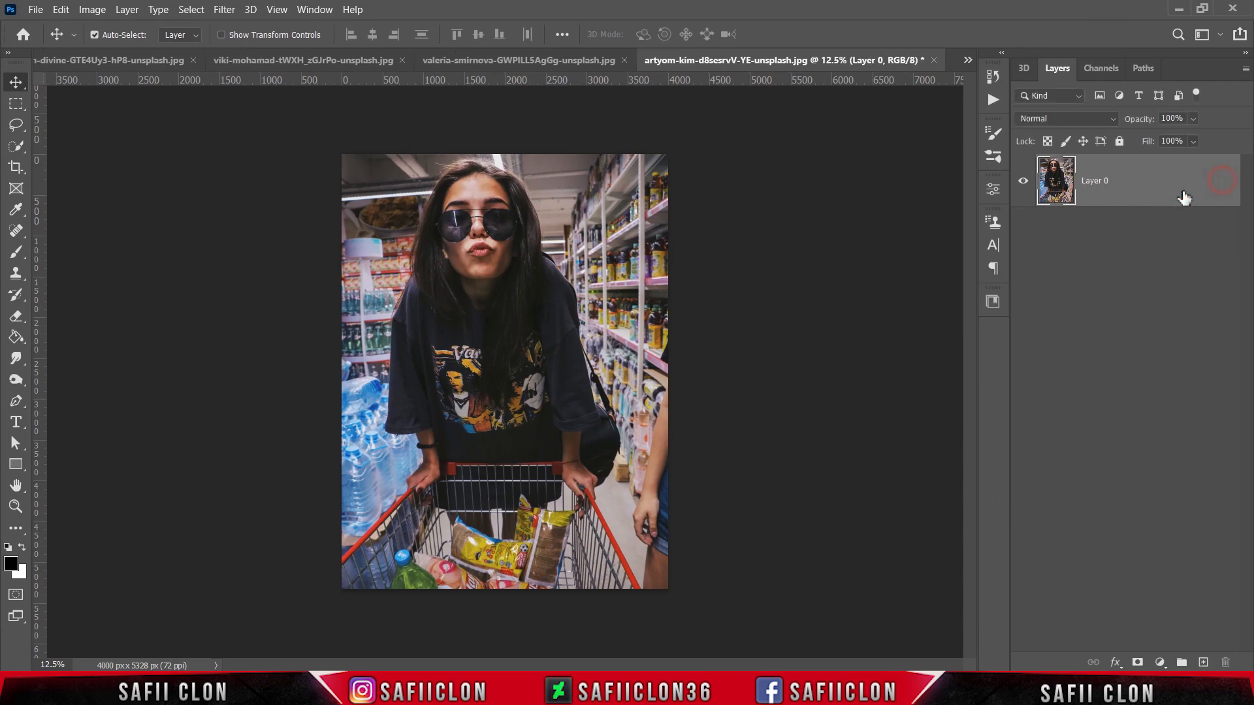
{"action": "right_click", "coordinate": [1143, 187]}
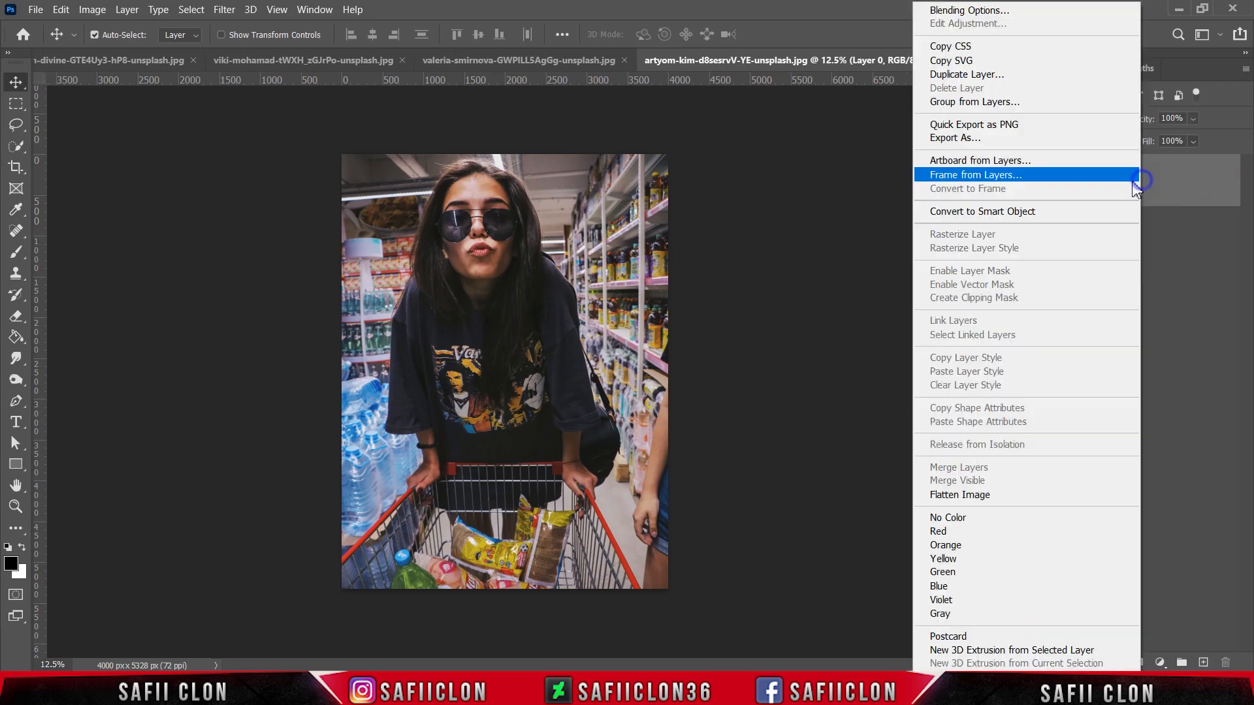
{"action": "left_click", "coordinate": [974, 70]}
{"action": "left_click", "coordinate": [774, 185]}
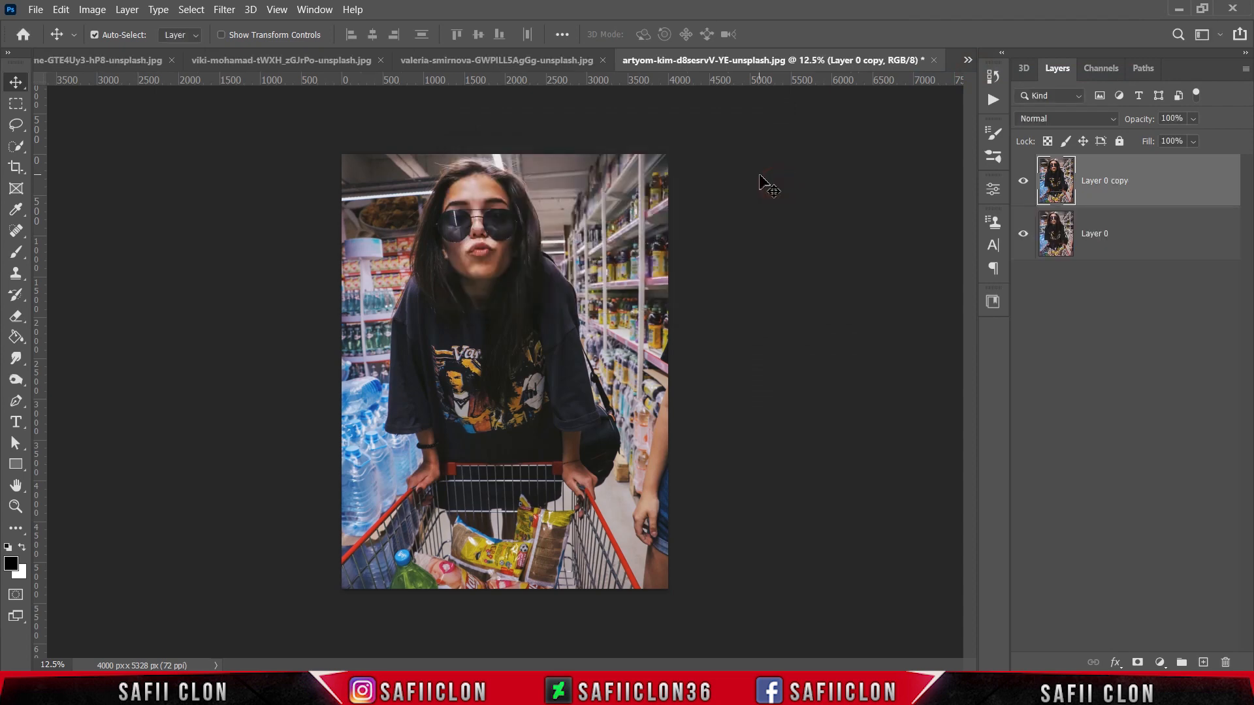
{"action": "right_click", "coordinate": [1147, 180]}
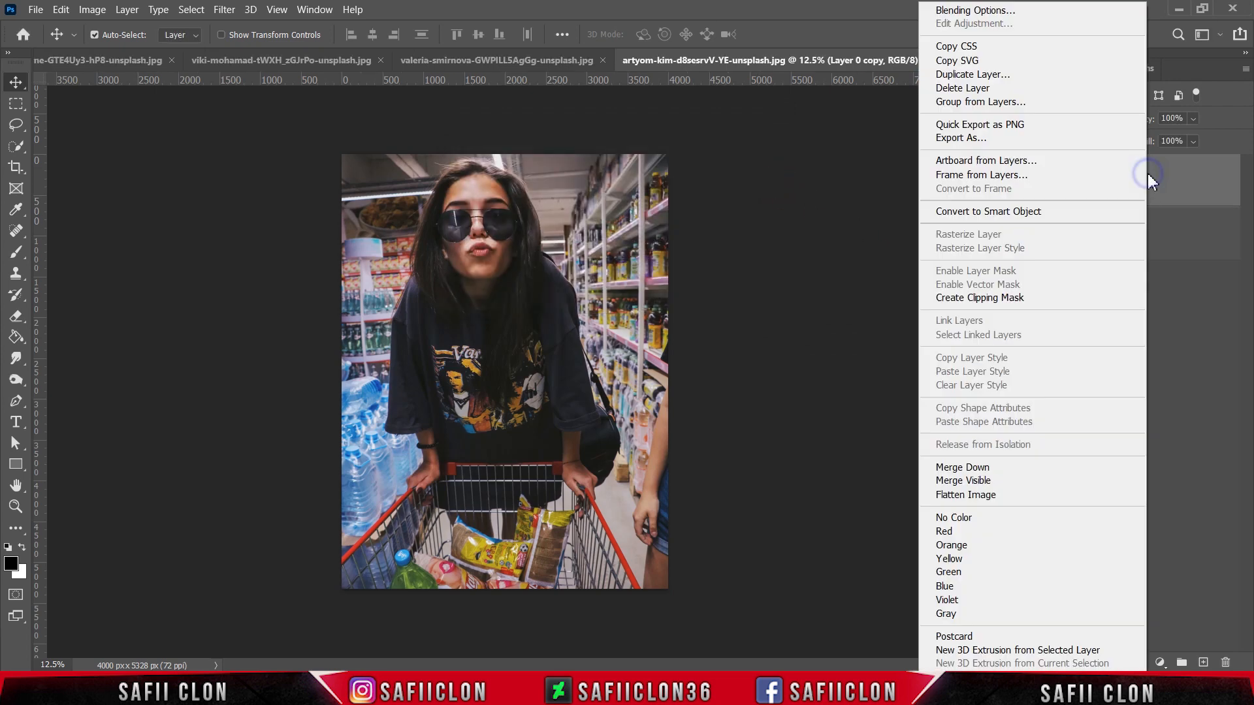
{"action": "left_click", "coordinate": [966, 211]}
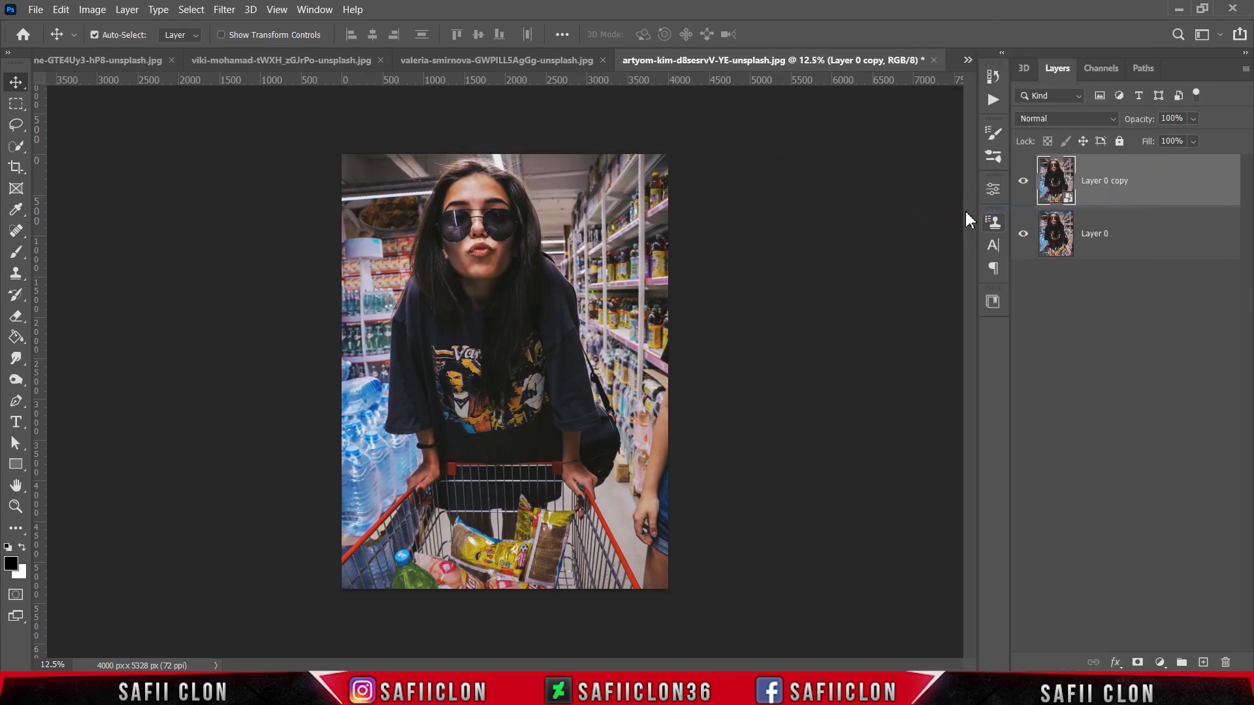
- Start the Camera Raw Filter on the shopping-cart photo's Layer 0 copy and load the KONBINI.xmp settings
{"action": "left_click", "coordinate": [224, 11]}
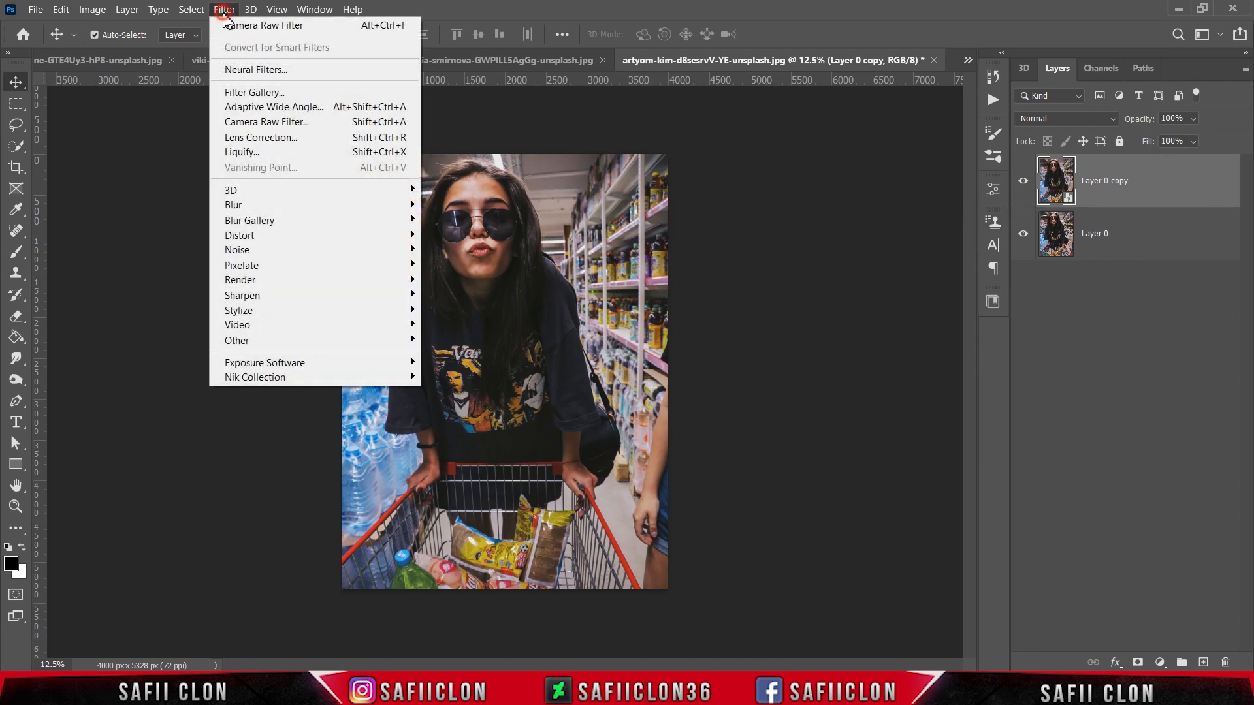
{"action": "left_click", "coordinate": [263, 123]}
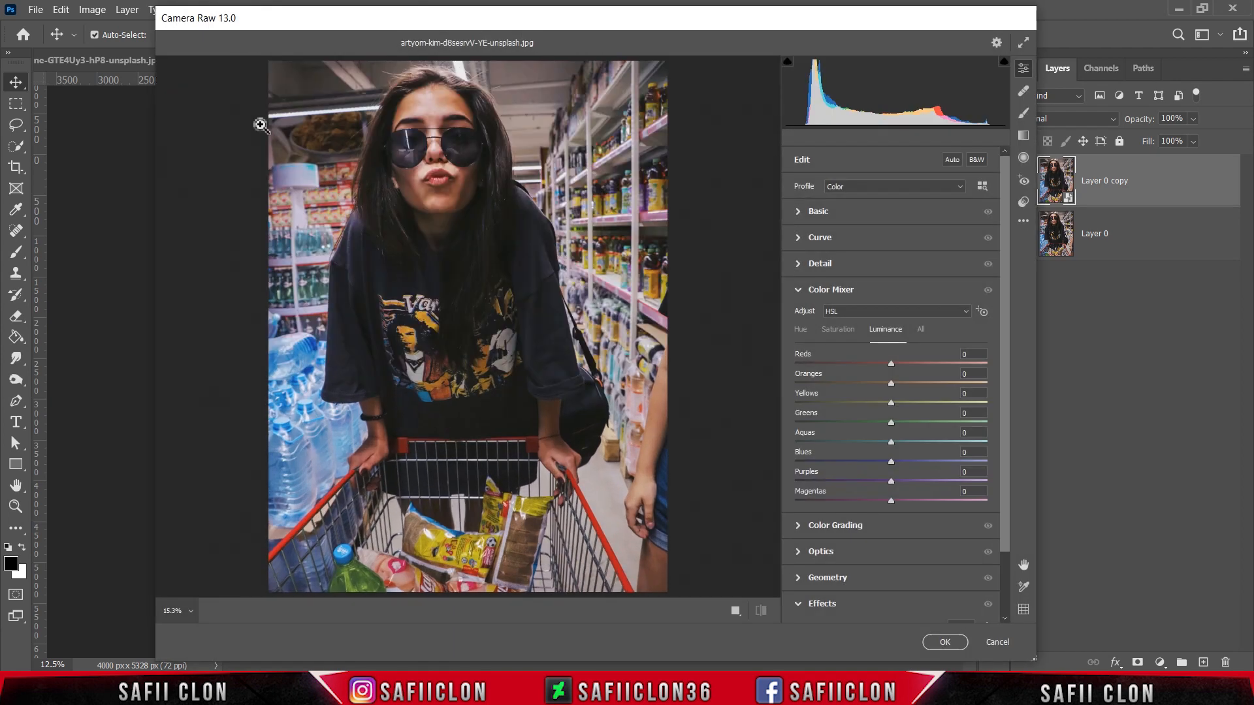
{"action": "left_click", "coordinate": [1023, 222]}
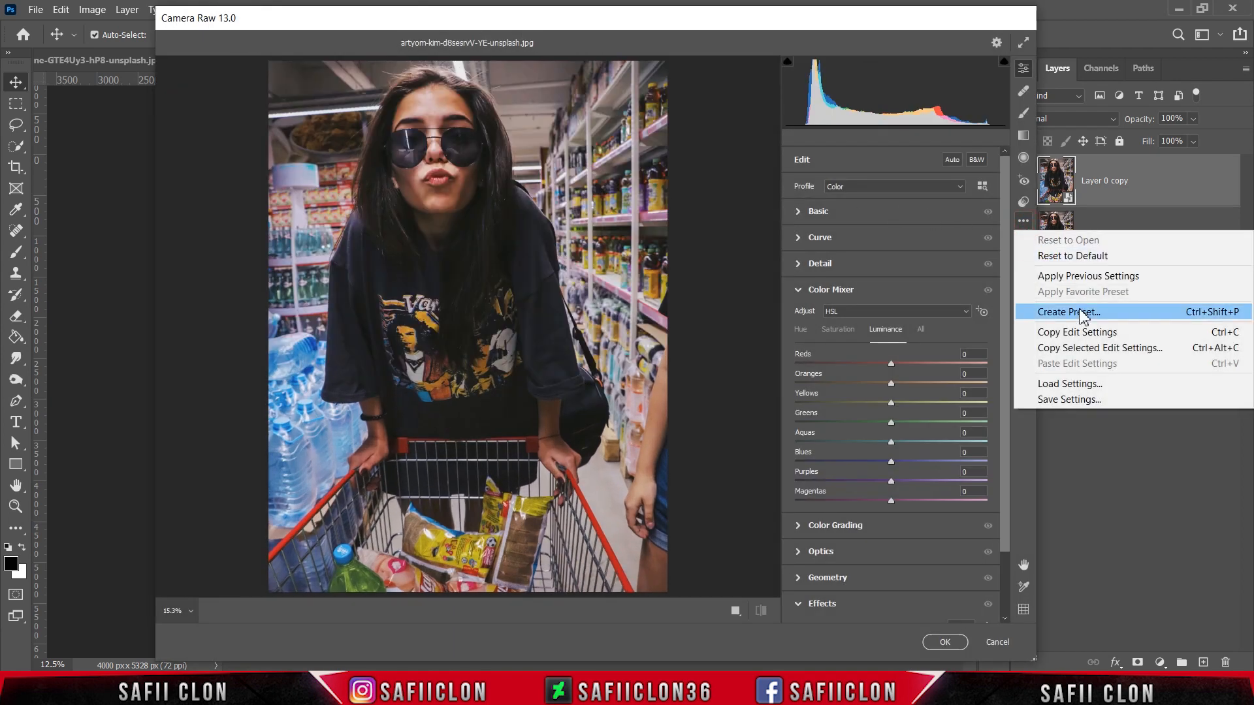
{"action": "left_click", "coordinate": [1086, 386]}
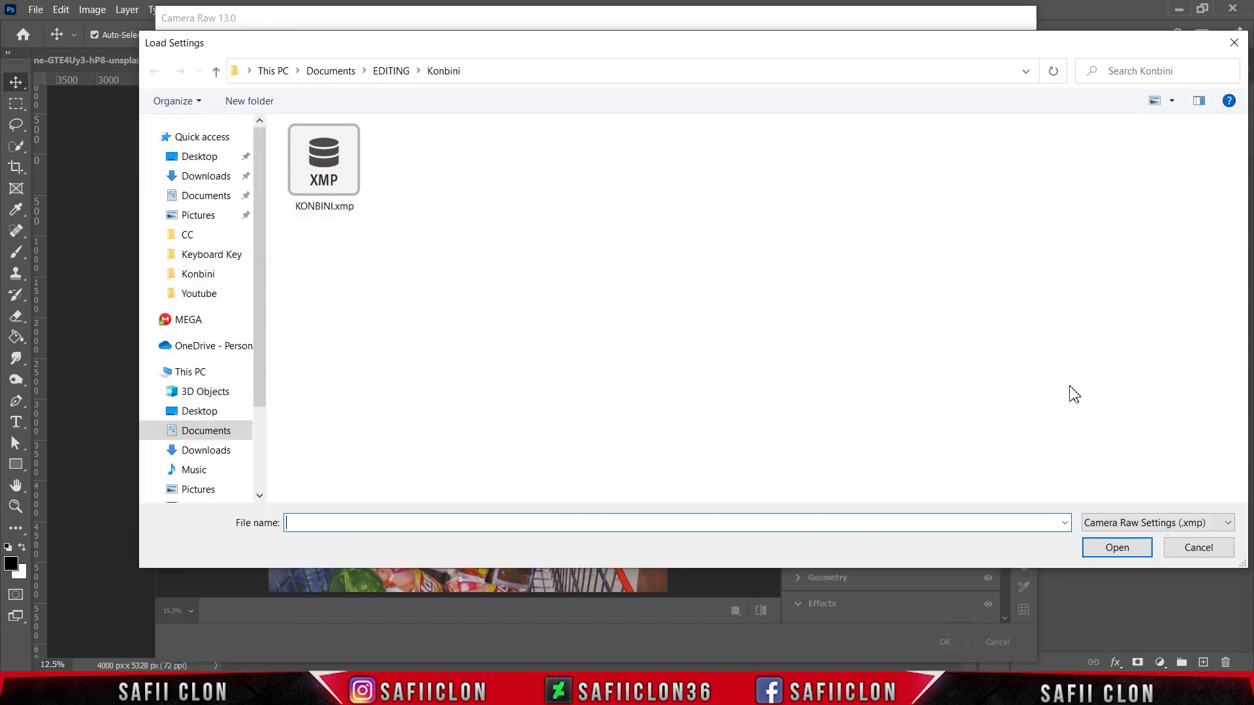
{"action": "left_click", "coordinate": [339, 196]}
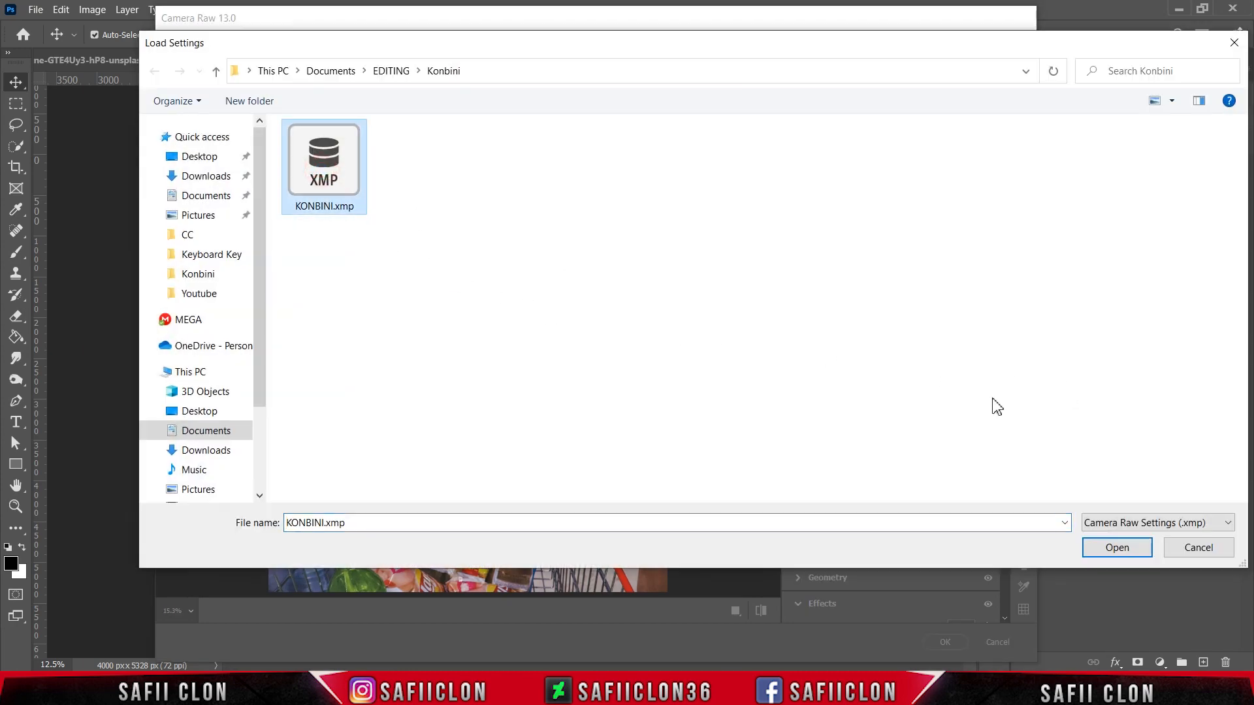
{"action": "left_click", "coordinate": [1118, 548]}
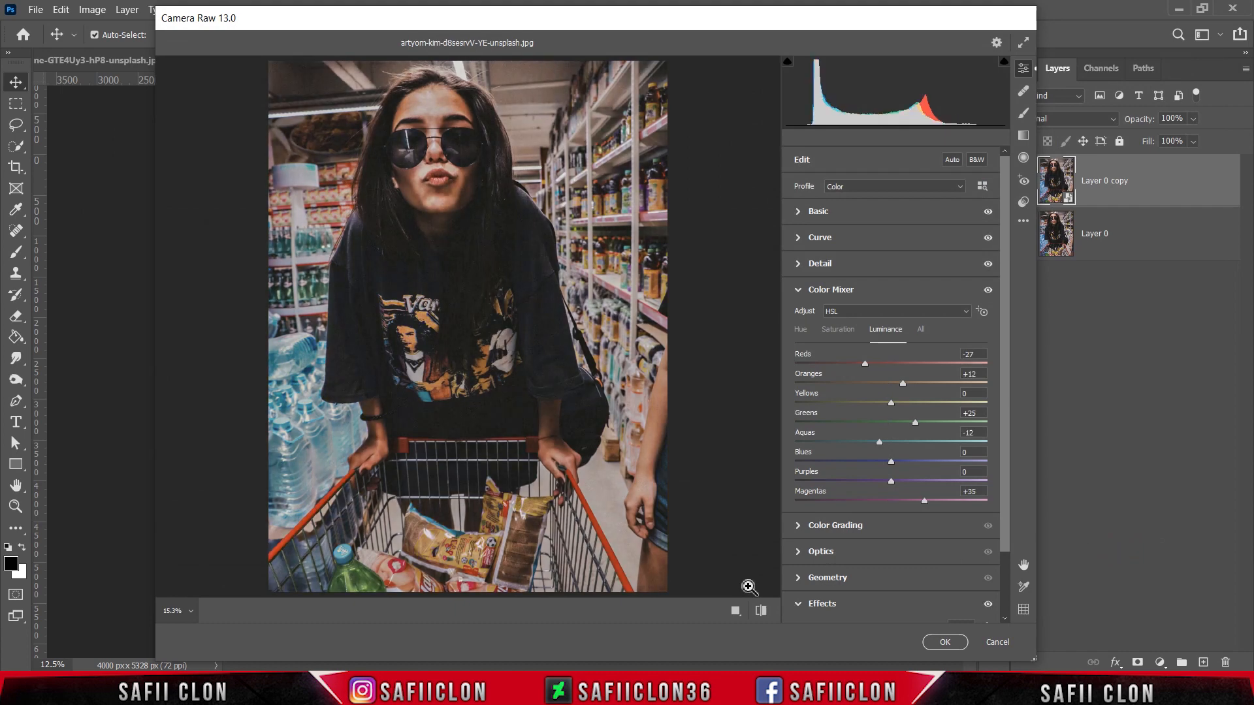
- Cycle through the before/after views of the shopping-cart photo, return to the single view, and apply the Camera Raw Filter
{"action": "left_click", "coordinate": [736, 611]}
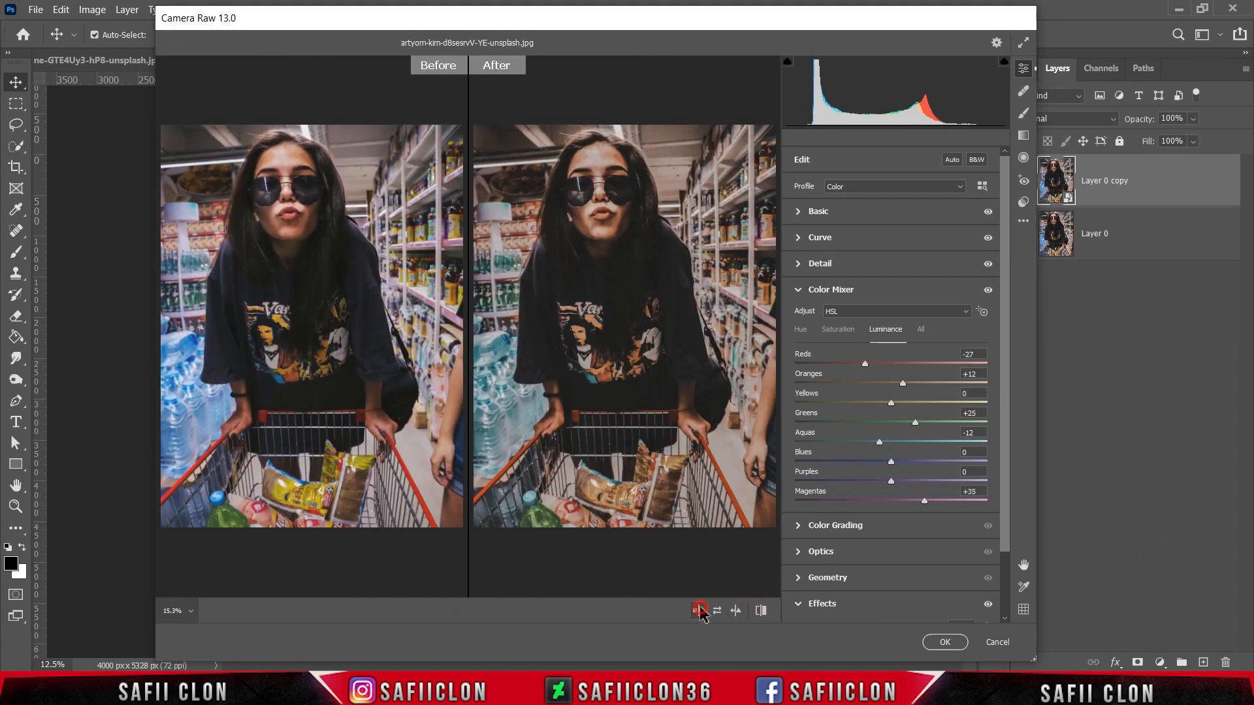
{"action": "left_click", "coordinate": [700, 611]}
{"action": "left_click", "coordinate": [700, 611]}
{"action": "left_click", "coordinate": [700, 610]}
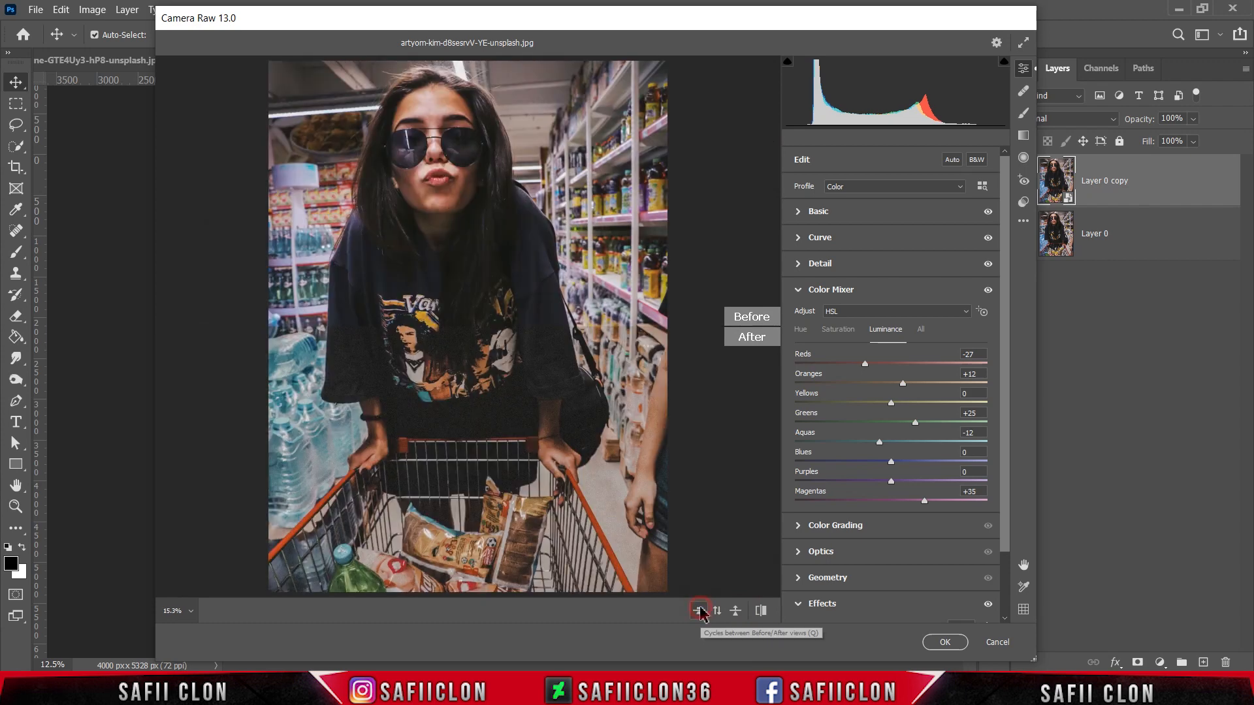
{"action": "left_click", "coordinate": [700, 611]}
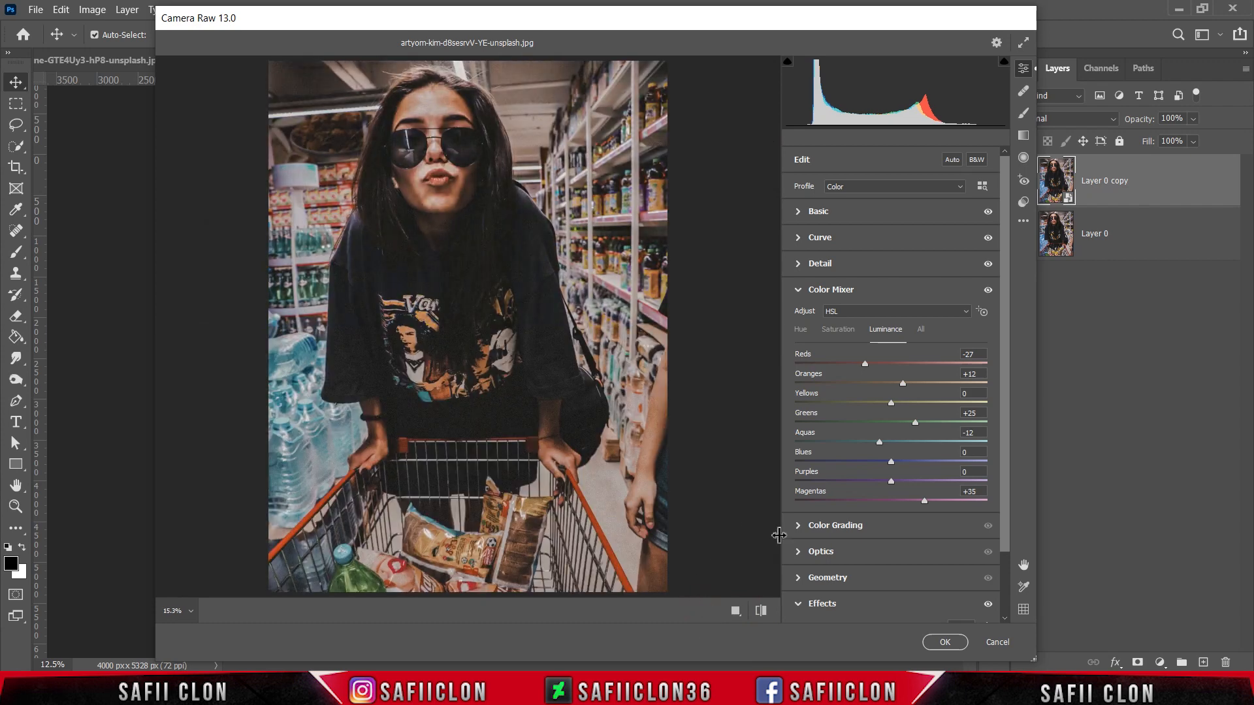
{"action": "left_click", "coordinate": [945, 642]}
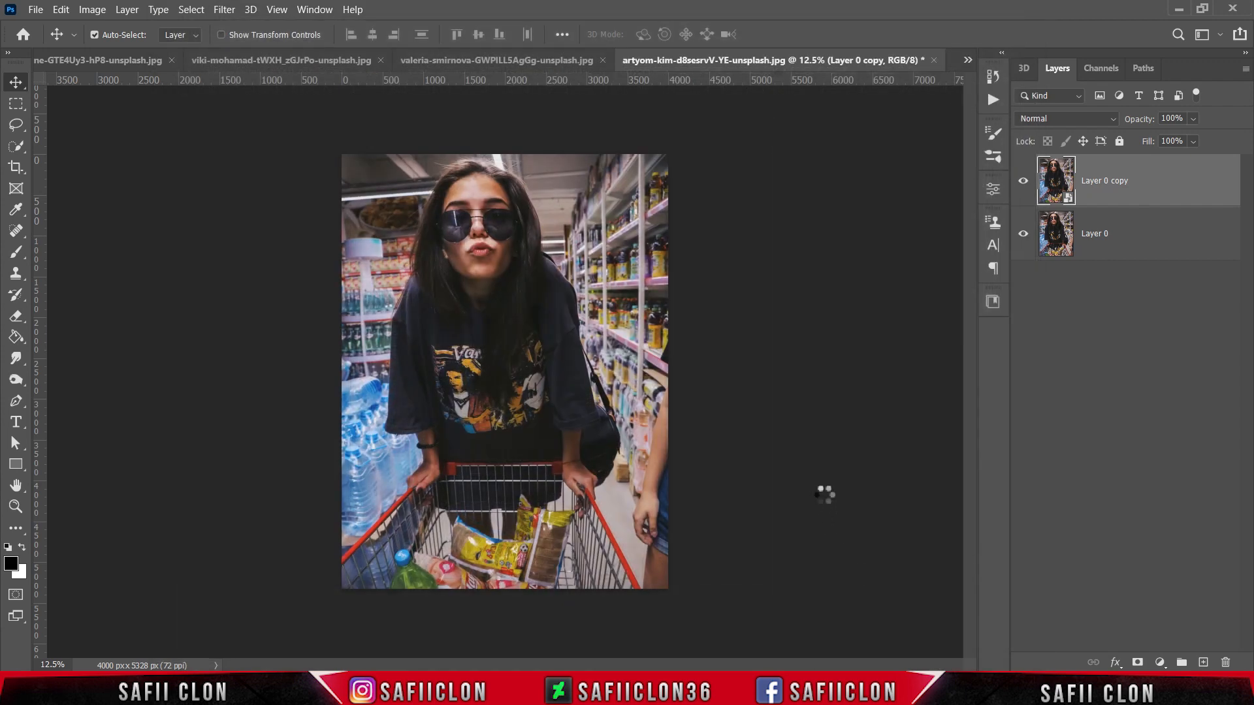
- Toggle Layer 0 copy's visibility in the shopping-cart photo to compare the grade with the original
{"action": "left_click", "coordinate": [1023, 190]}
{"action": "left_click", "coordinate": [1023, 190]}
{"action": "left_click", "coordinate": [1024, 190]}
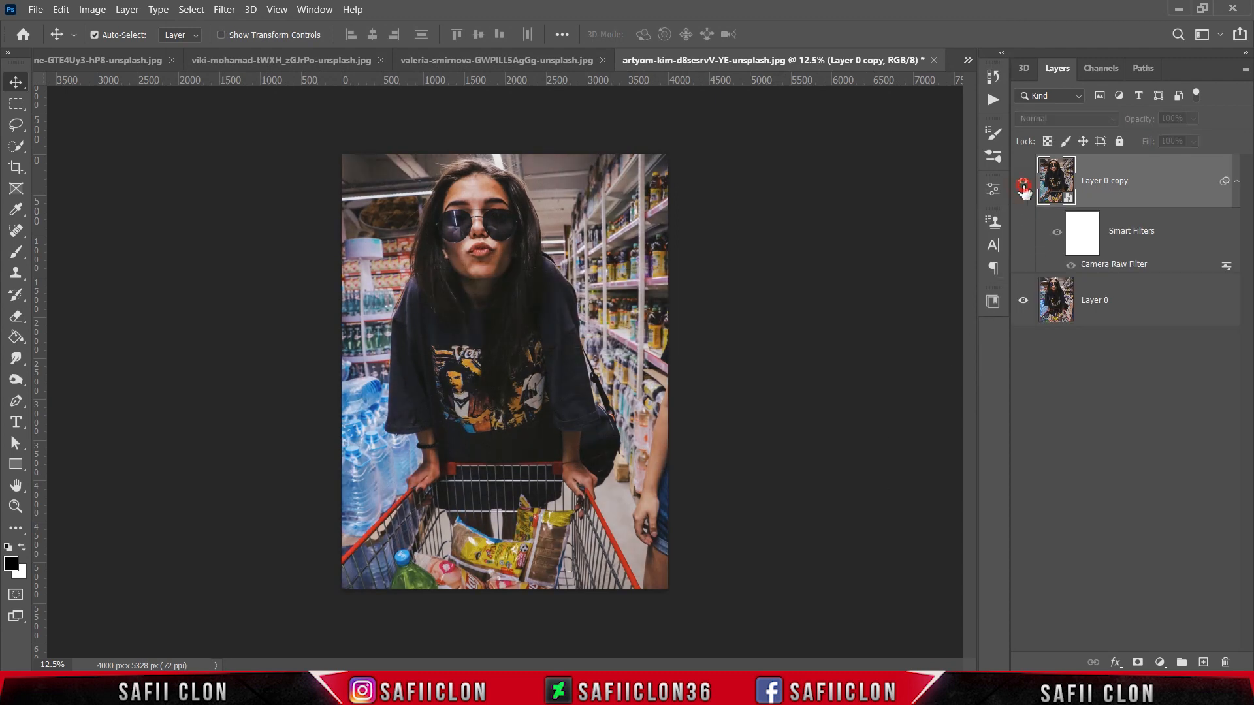
{"action": "left_click", "coordinate": [1023, 186]}
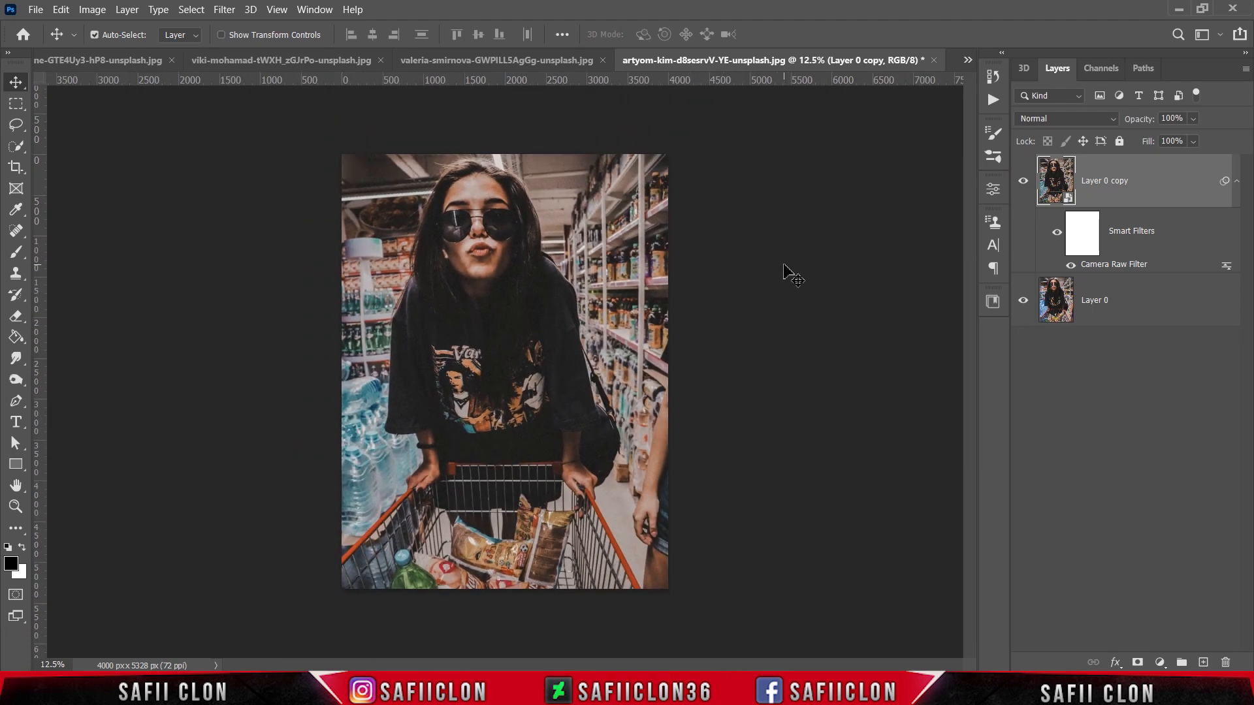
{"action": "left_click", "coordinate": [1024, 187]}
{"action": "left_click", "coordinate": [1024, 187]}
- Compare the graded and original versions of the drinks-shelf photo and the masked shopper photo by toggling Layer 0 copy in each
{"action": "left_click", "coordinate": [433, 60]}
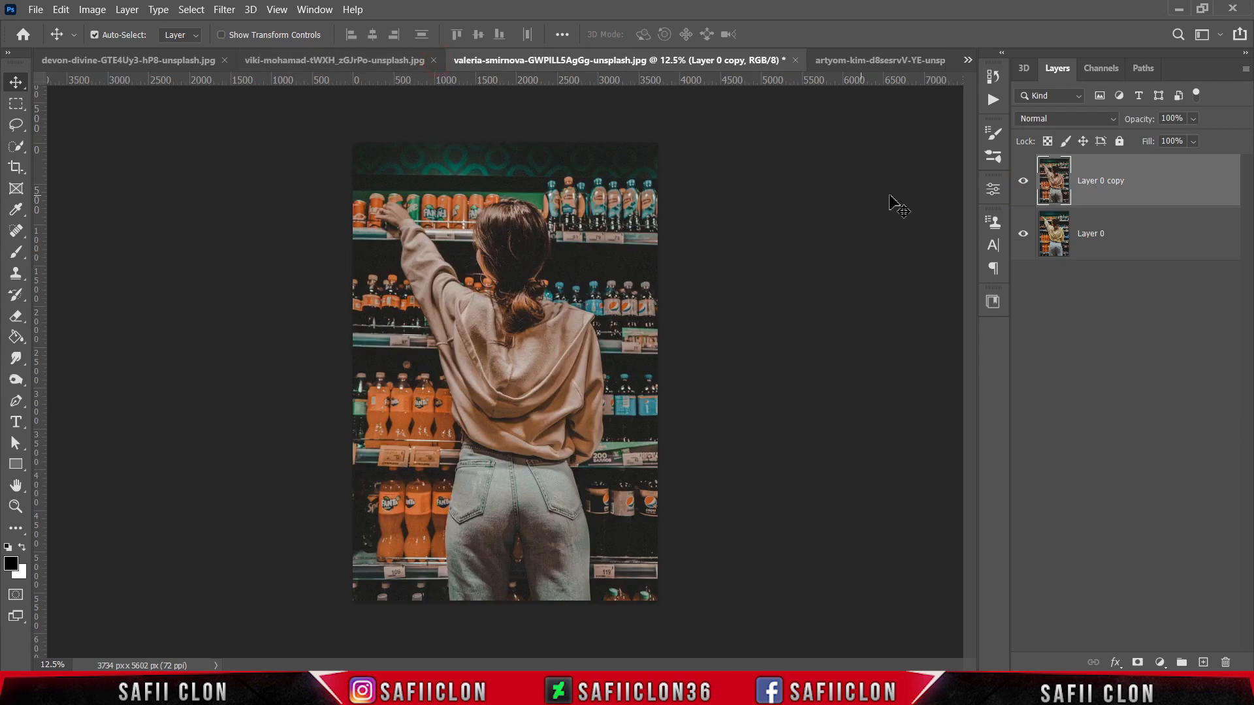
{"action": "left_click", "coordinate": [1022, 182]}
{"action": "left_click", "coordinate": [1022, 181]}
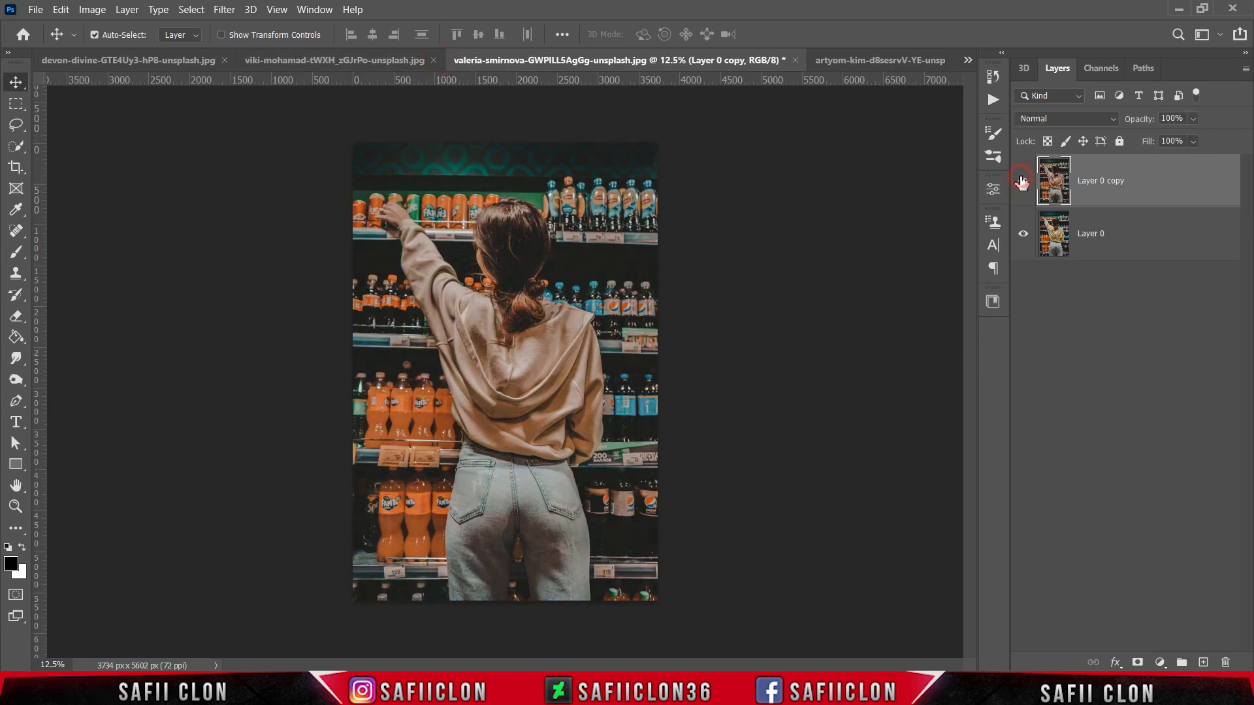
{"action": "left_click", "coordinate": [326, 60]}
{"action": "left_click", "coordinate": [1023, 182]}
{"action": "left_click", "coordinate": [1023, 181]}
{"action": "left_click", "coordinate": [1023, 182]}
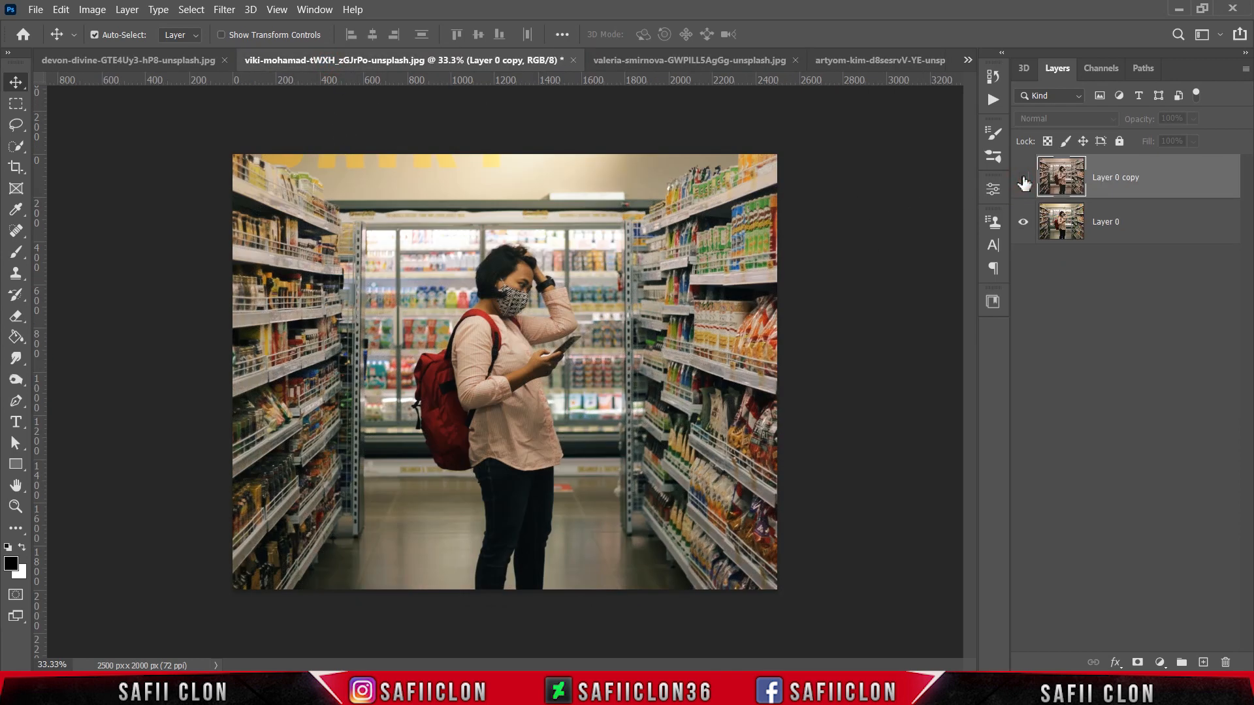
{"action": "left_click", "coordinate": [1023, 182]}
- Switch to the photo of the couple holding snack bags and compare its Layer 0 copy with the original, including a closer look
{"action": "left_click", "coordinate": [158, 60]}
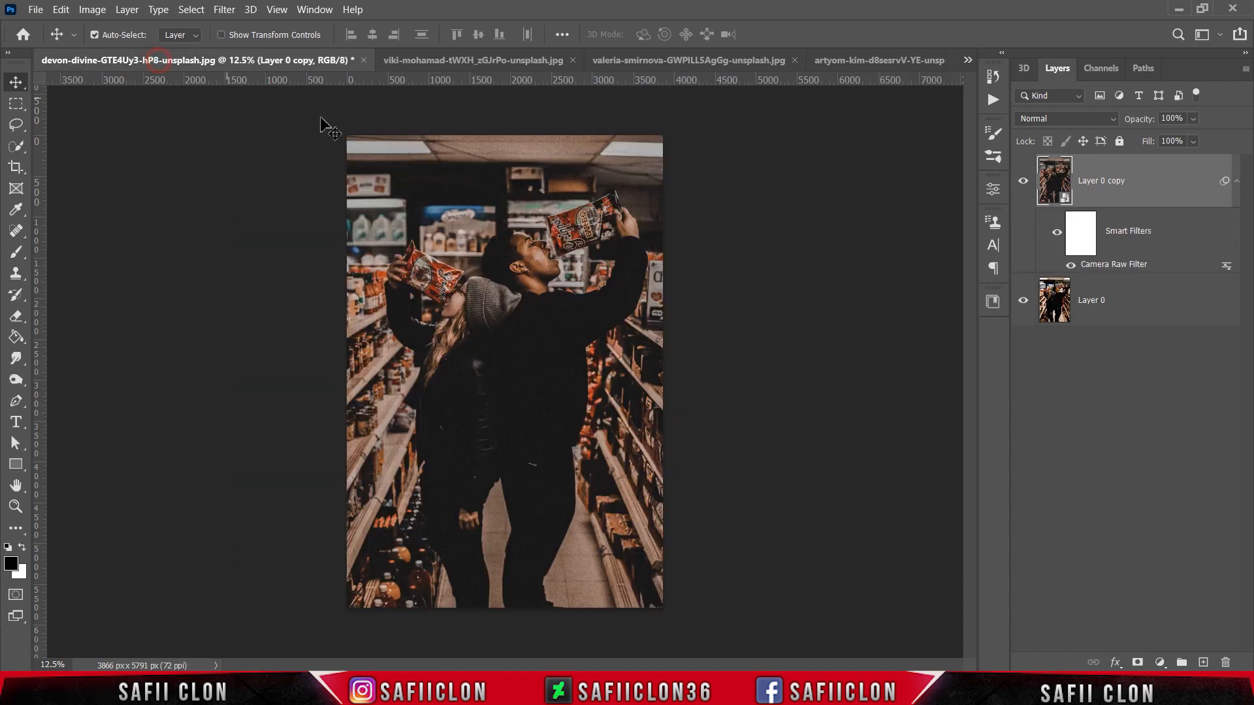
{"action": "left_click", "coordinate": [1024, 182]}
{"action": "left_click", "coordinate": [1024, 182]}
{"action": "left_click", "coordinate": [1023, 181]}
{"action": "key", "text": "ctrl+plus"}
{"action": "key", "text": "ctrl+plus"}
{"action": "key", "text": "ctrl+plus"}
{"action": "key", "text": "ctrl+minus"}
{"action": "key", "text": "ctrl+minus"}
{"action": "key", "text": "ctrl+minus"}
- Switch to the photo of the woman seated on the supermarket floor and toggle the EDIT layer to compare it with ORIGINAL
{"action": "left_click", "coordinate": [968, 62]}
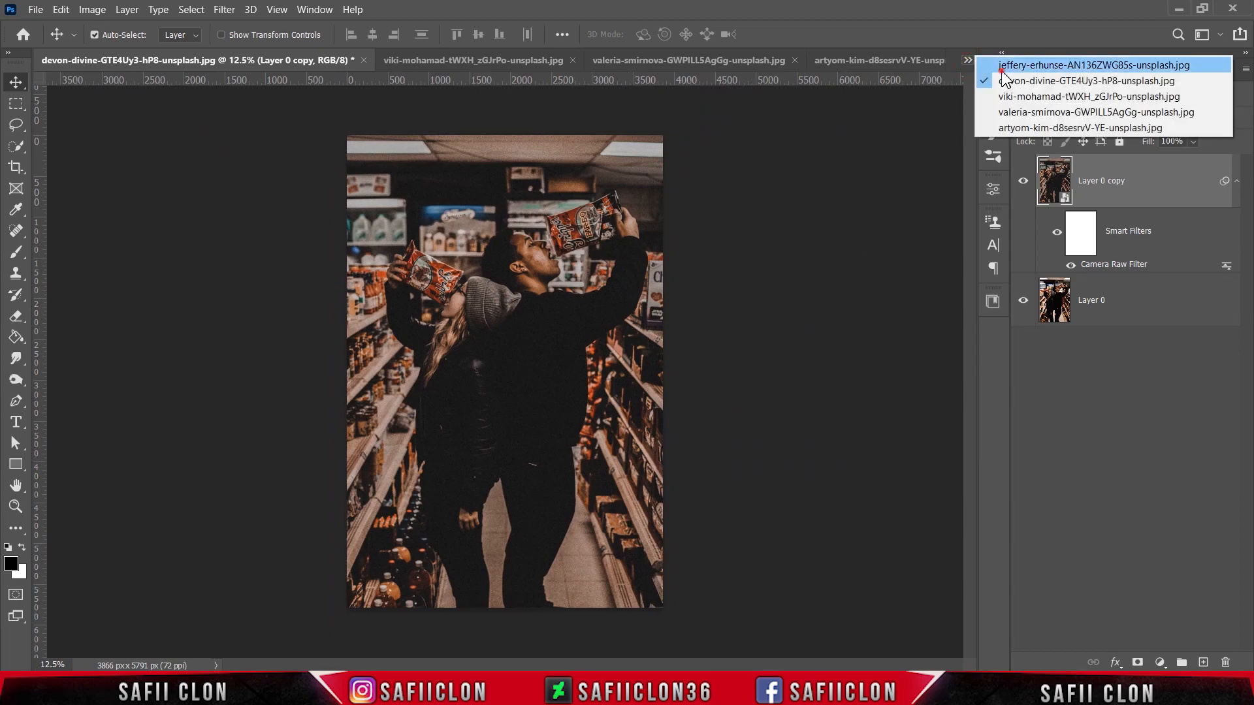
{"action": "left_click", "coordinate": [1032, 65]}
{"action": "left_click", "coordinate": [1024, 175]}
{"action": "left_click", "coordinate": [1024, 174]}
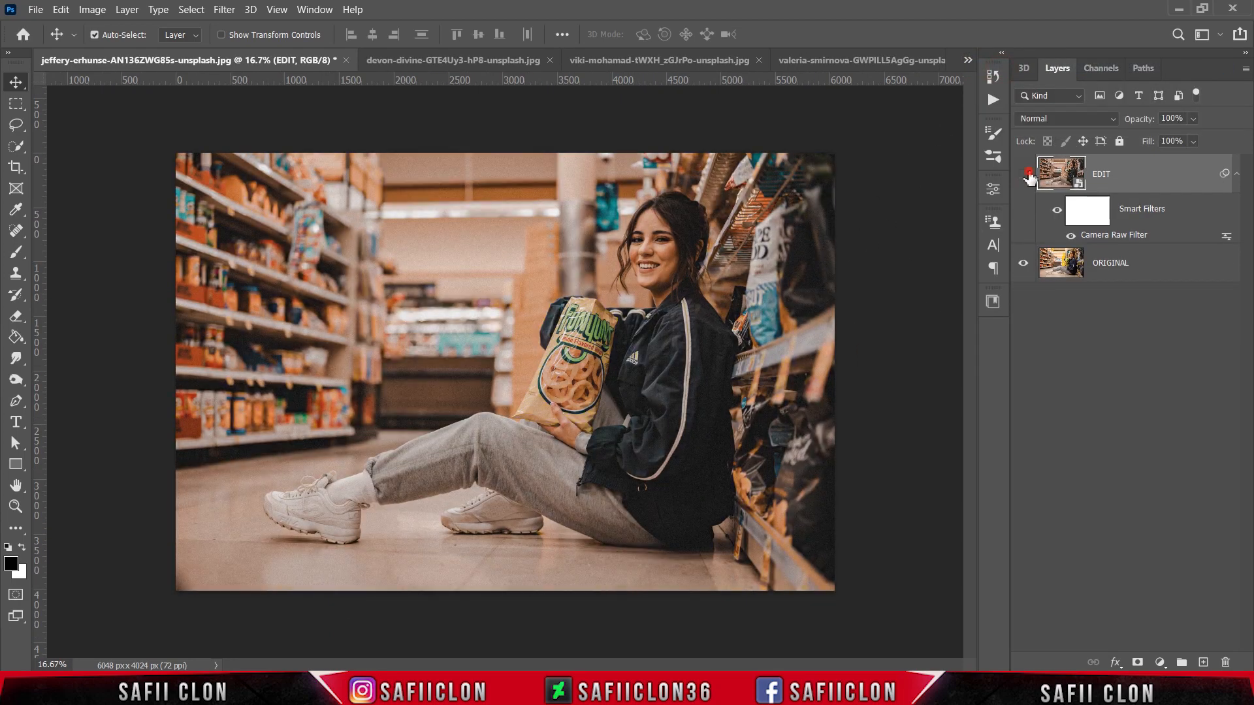
{"action": "left_click", "coordinate": [1024, 174]}
{"action": "left_click", "coordinate": [1024, 174]}
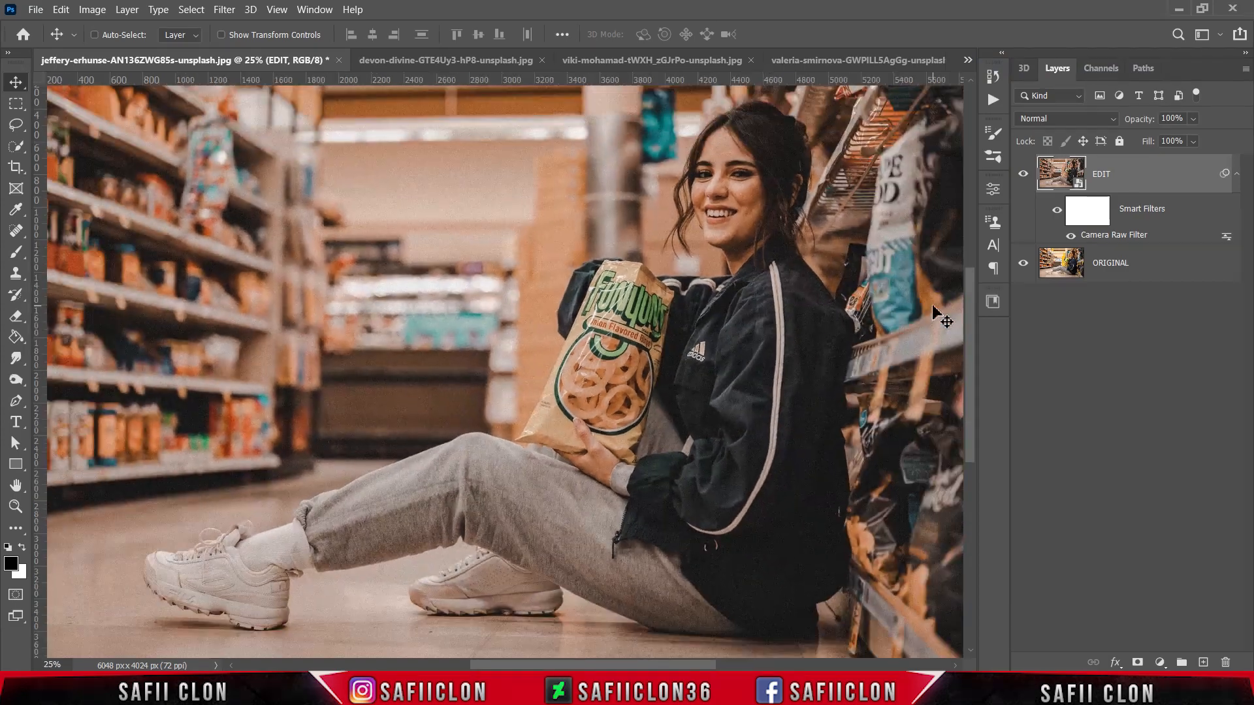